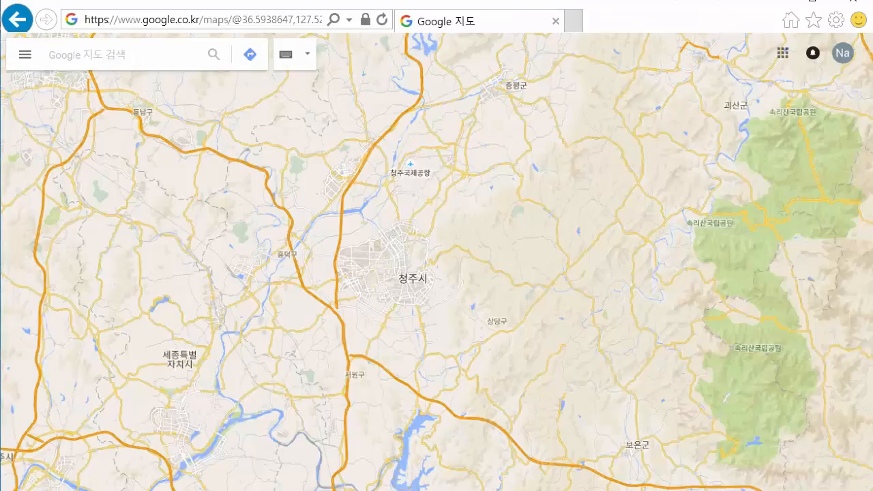
Search Google Maps for 한국교원대학교
click(138, 56)
text(한국교우원대학교)
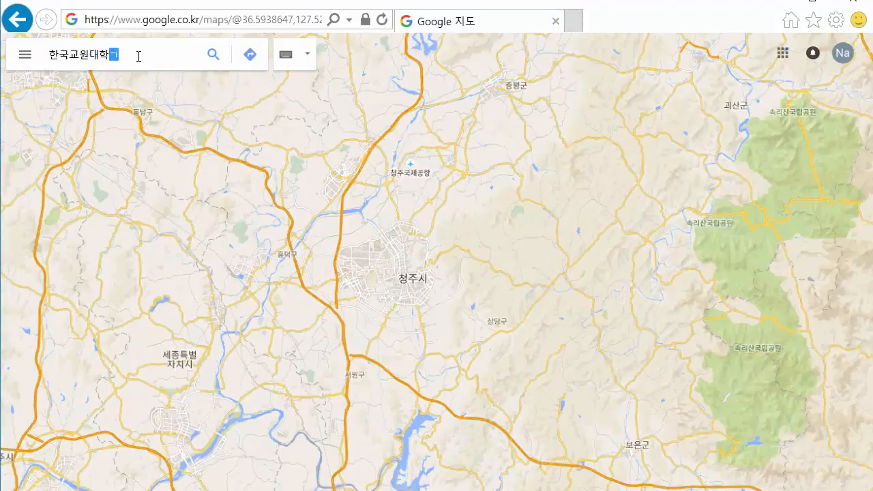
key(Return)
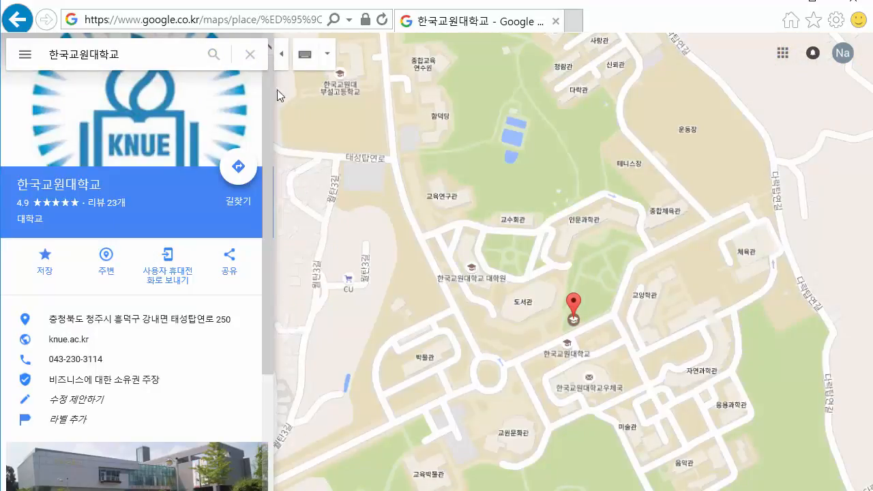
Hide the place details and frame the map on the campus and its access road from road 507
click(278, 56)
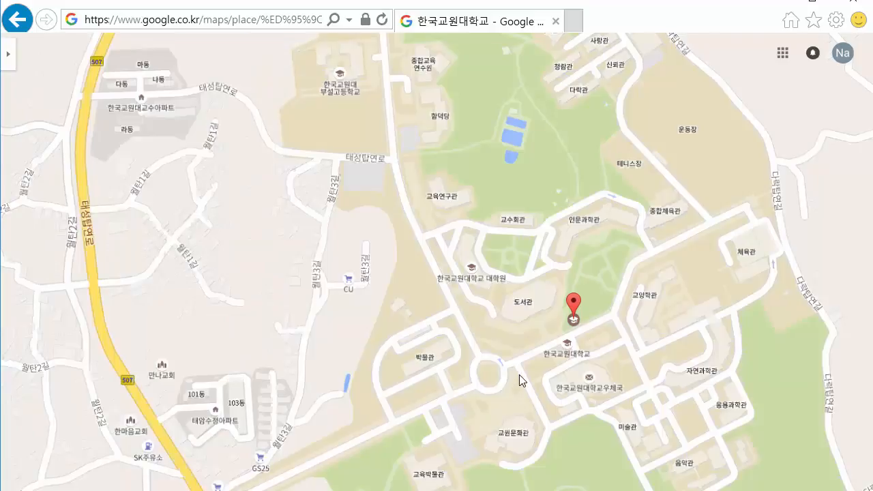
scroll(519, 374, down, 2)
scroll(573, 399, up, 2)
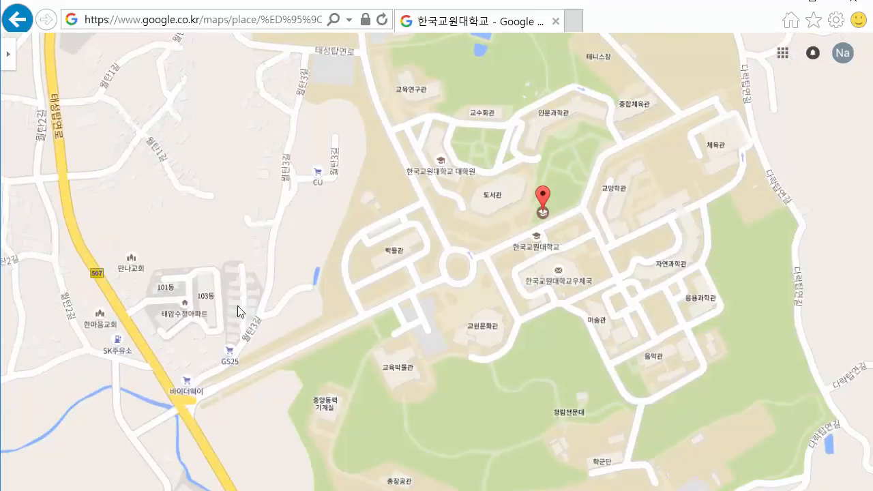
drag(284, 339, 276, 360)
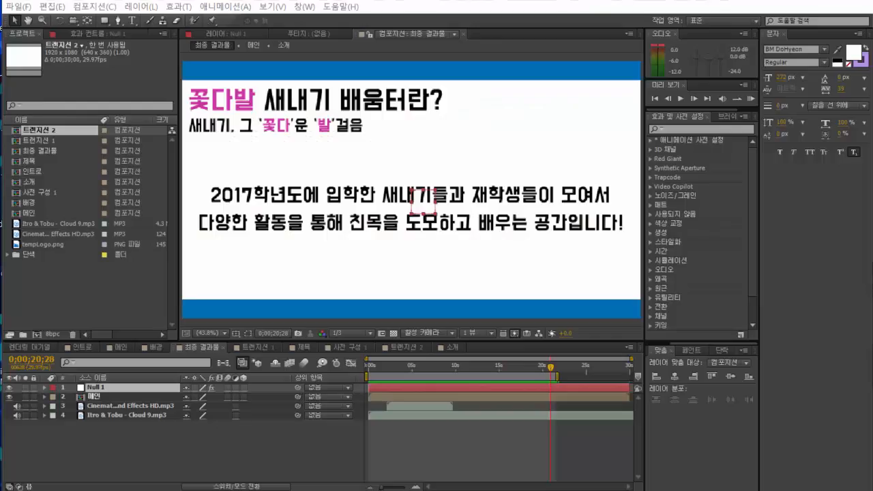
In After Effects, import the campus map image 캠퍼스맵.jpg into the project and create a composition named 지도
drag(588, 247, 67, 247)
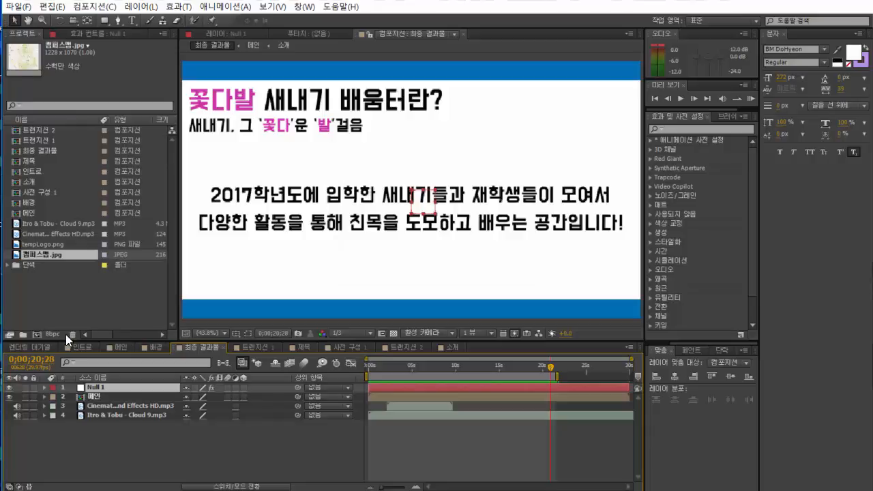
key(ctrl+n)
text(지도)
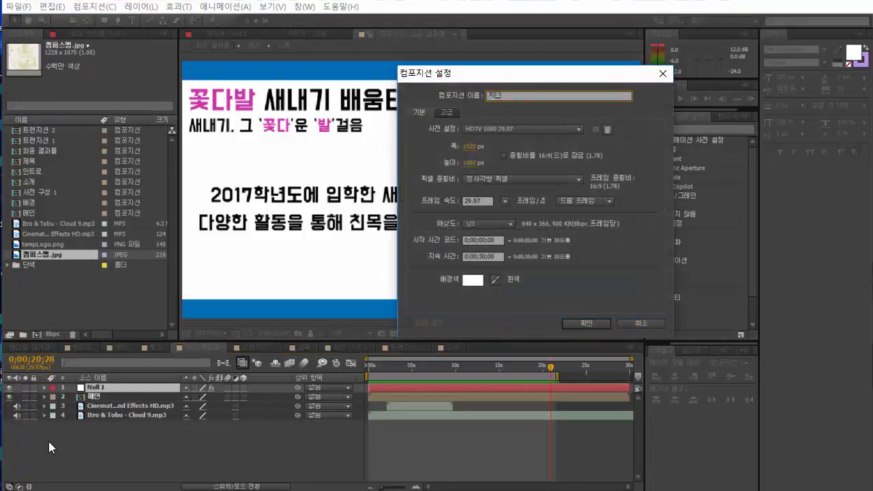
key(Return)
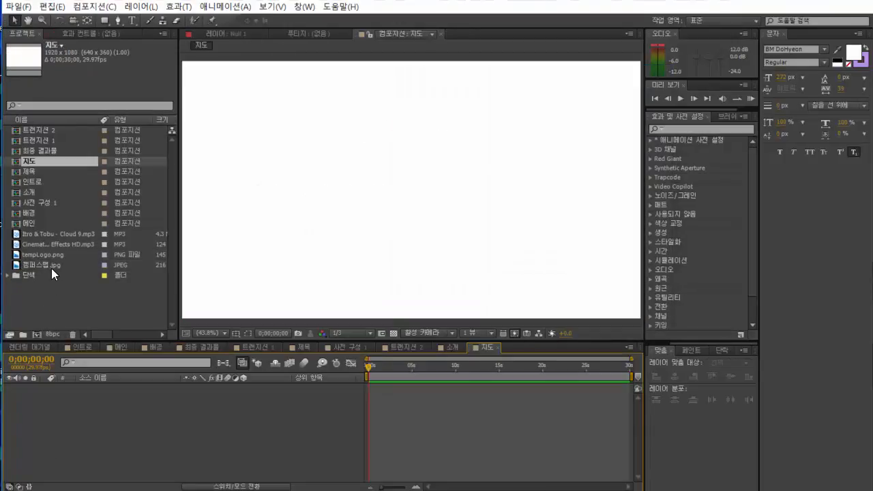
Add 캠퍼스맵.jpg to the 지도 composition and scale it to 215% so it covers the frame
drag(51, 268, 105, 419)
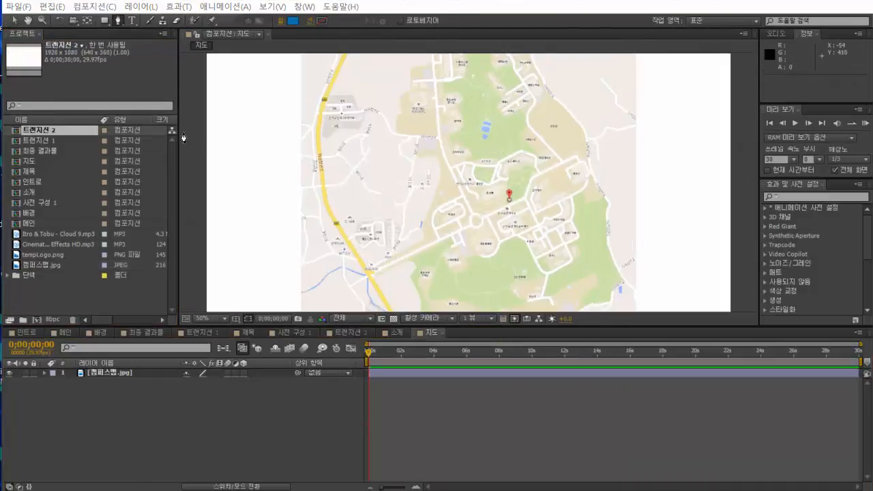
click(116, 374)
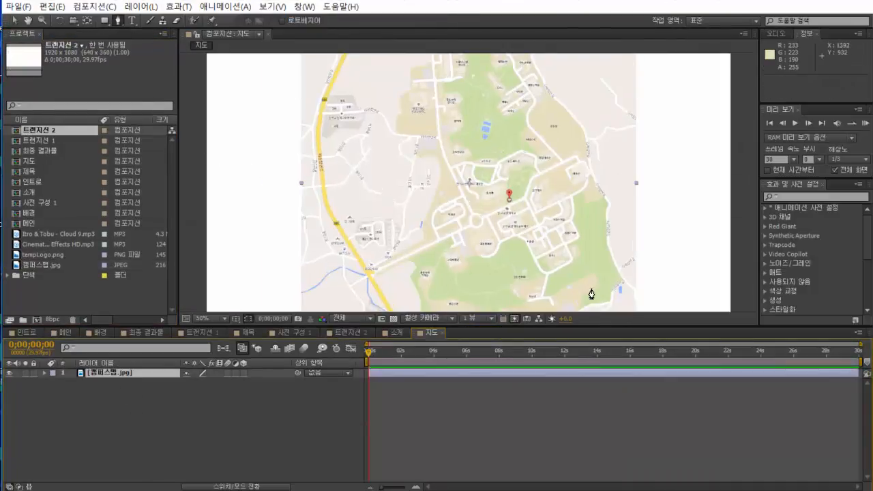
key(comma)
click(14, 19)
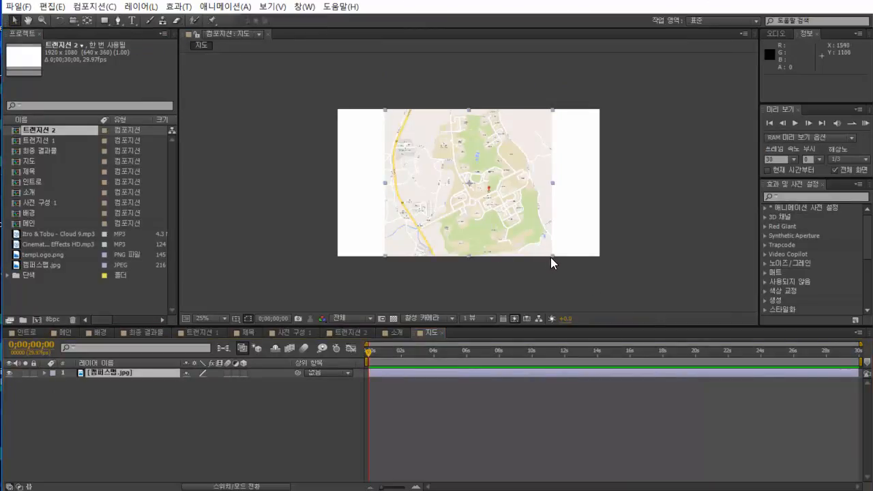
drag(551, 257, 651, 341)
click(453, 261)
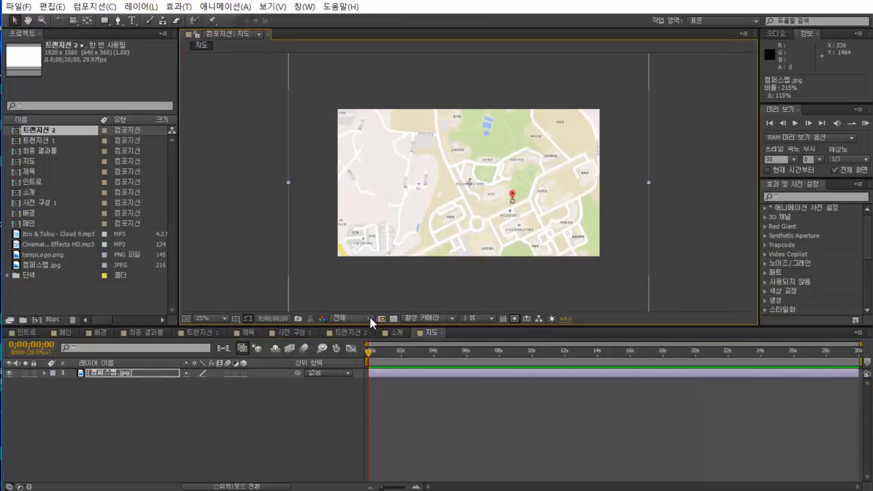
Set the preview resolution to 전체 (Full) and move the map layer to position 898, 198
click(368, 318)
click(363, 349)
key(period)
drag(405, 256, 379, 240)
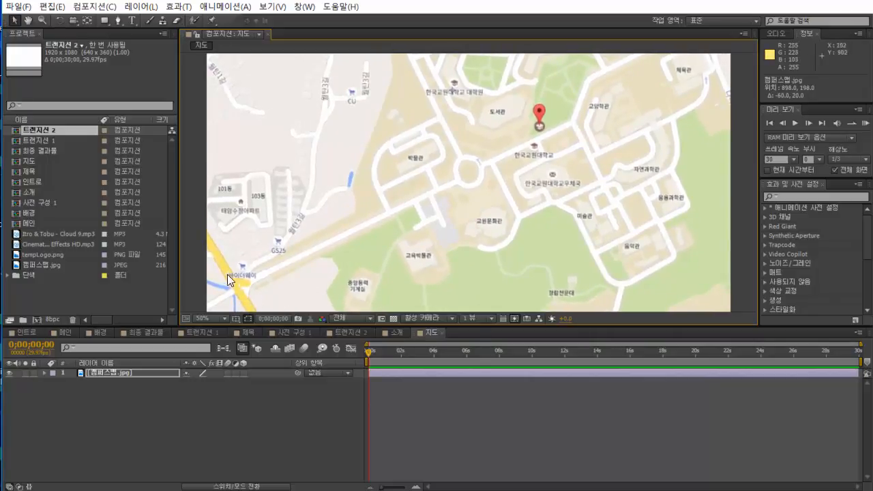
Enlarge the map layer further and reposition it to frame the route from the yellow main road to 교원문화관
scroll(478, 252, down, 2)
scroll(435, 252, up, 3)
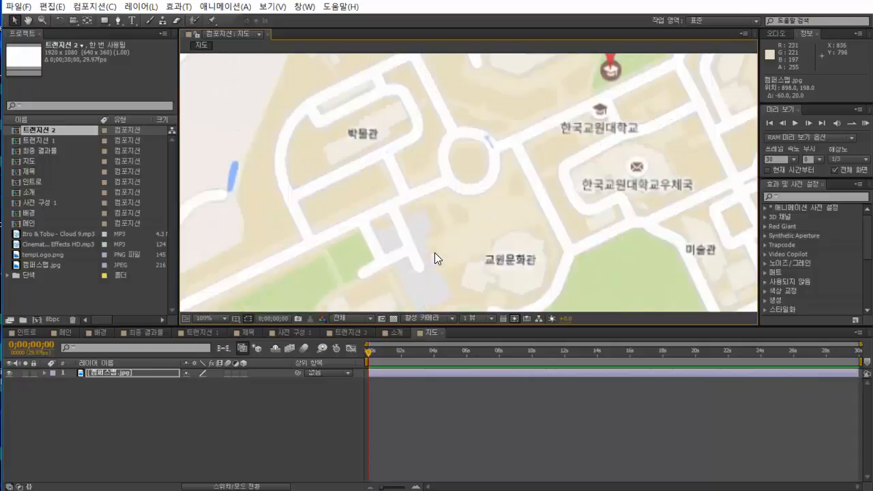
scroll(435, 253, down, 4)
scroll(604, 279, up, 1)
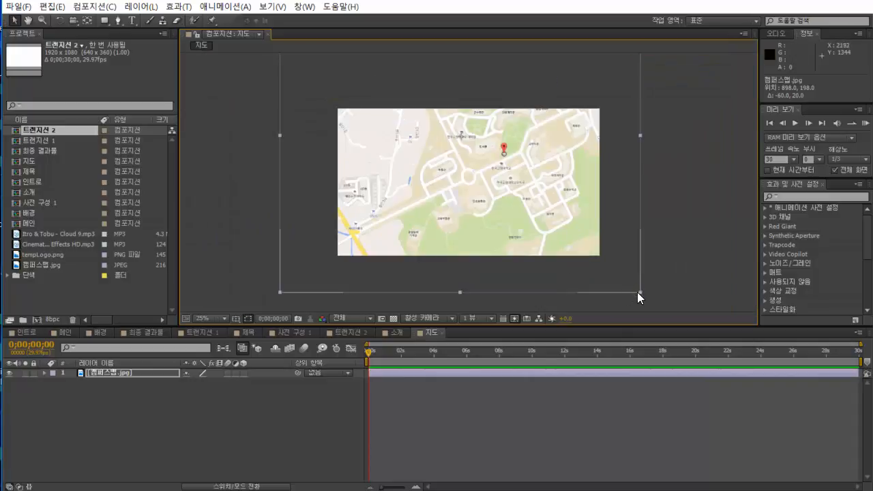
drag(638, 293, 705, 341)
drag(525, 229, 570, 191)
scroll(482, 232, up, 1)
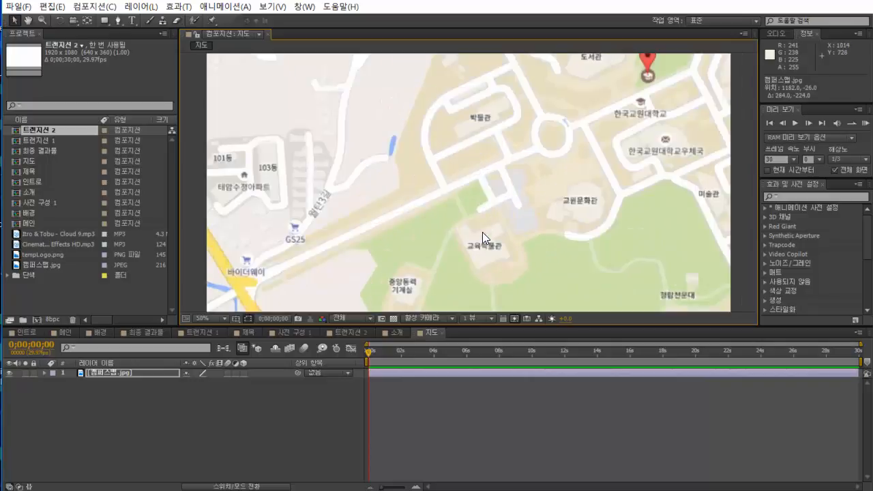
drag(481, 233, 492, 230)
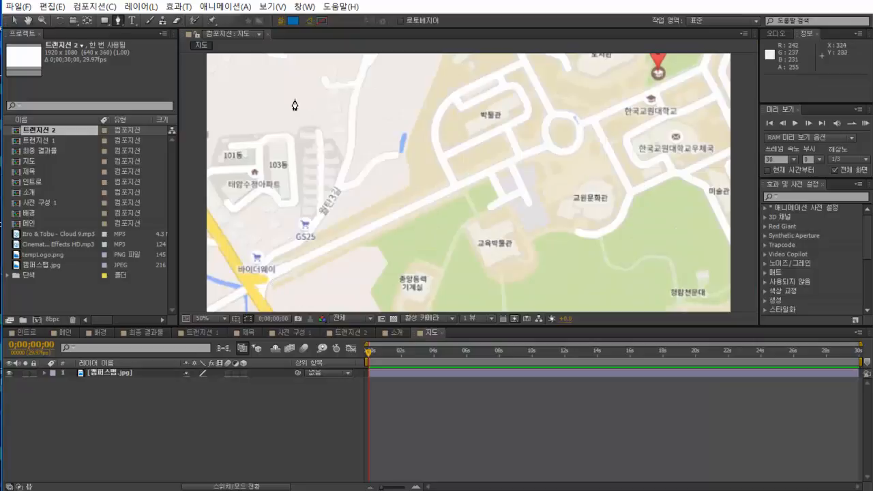
Trace an open path with the Pen tool from 바이더웨이 along the access road, around the roundabout, to 교원문화관
click(280, 269)
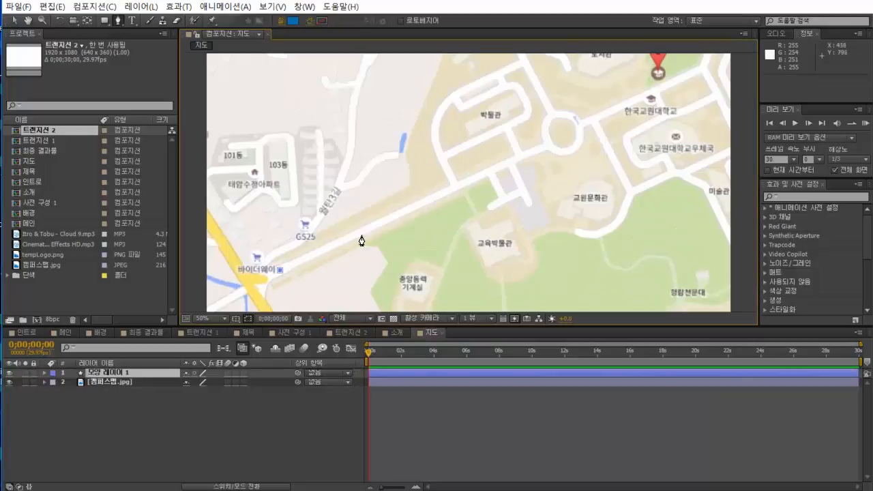
click(550, 145)
click(560, 153)
click(570, 151)
click(588, 180)
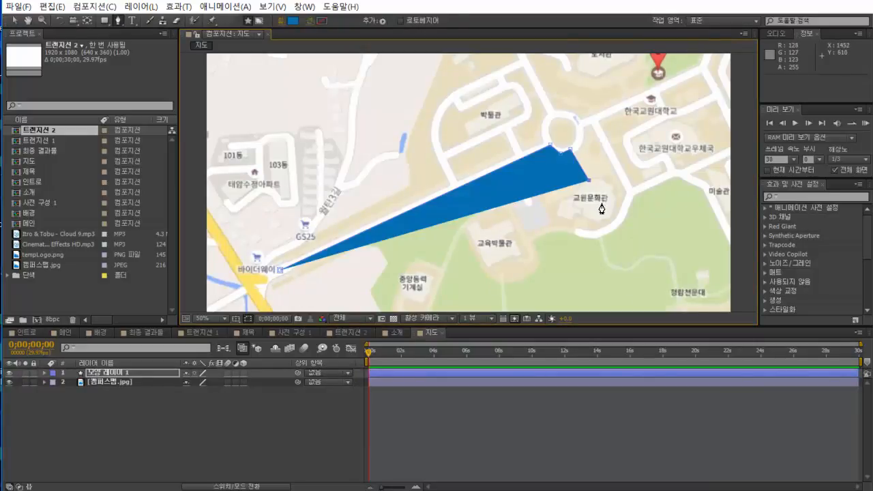
Set the route path's fill to none and its stroke to a solid colour
click(281, 20)
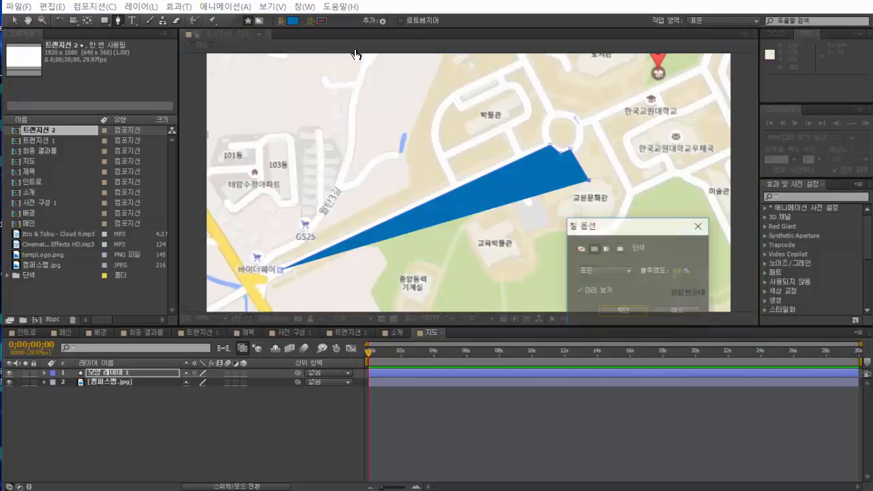
click(580, 248)
key(Return)
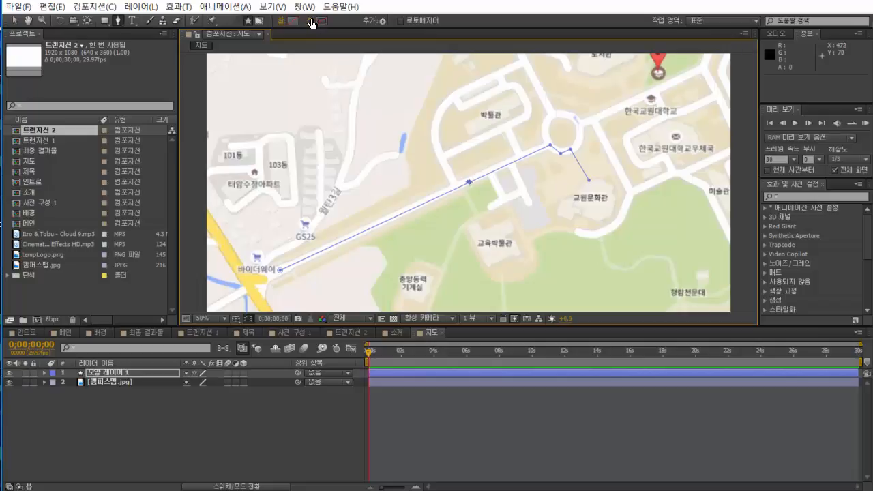
click(315, 19)
click(594, 250)
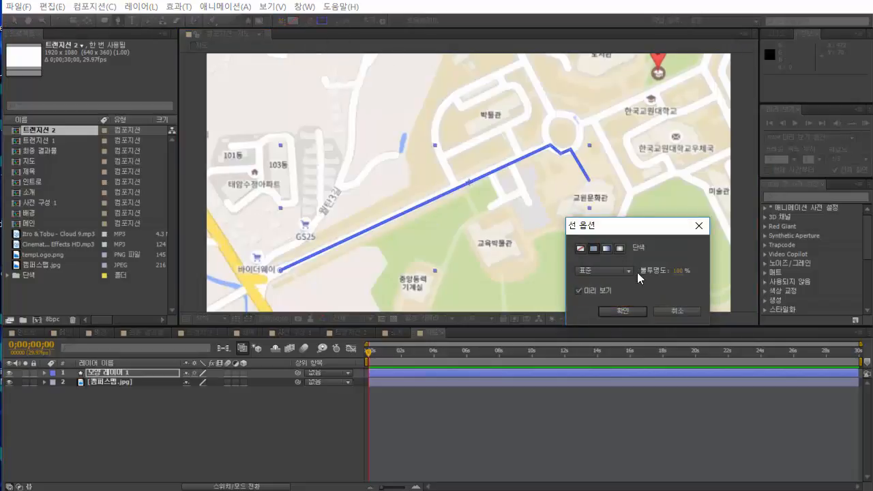
click(622, 311)
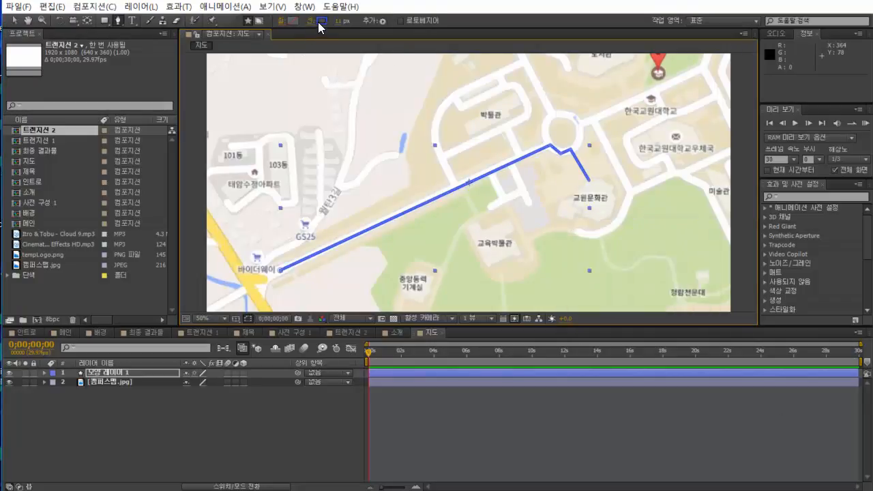
Match the route's stroke colour to the logo circle's fill, 006EB7, from the 인트로 composition
click(321, 21)
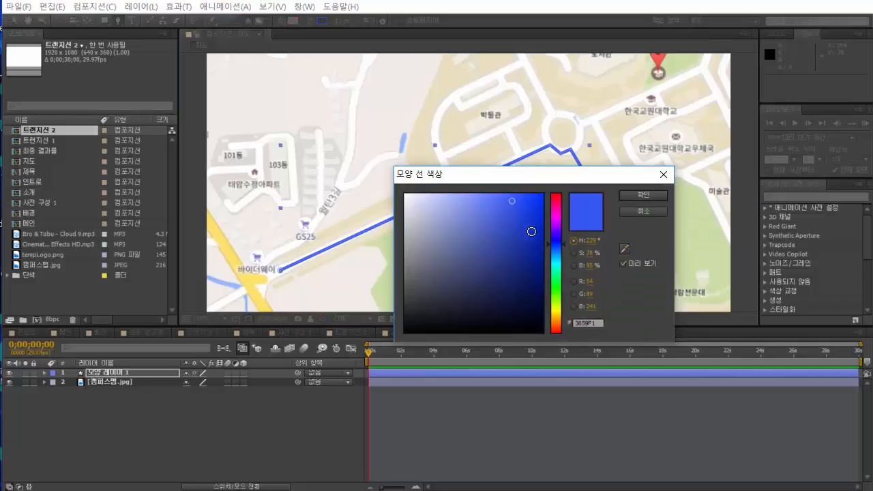
click(627, 212)
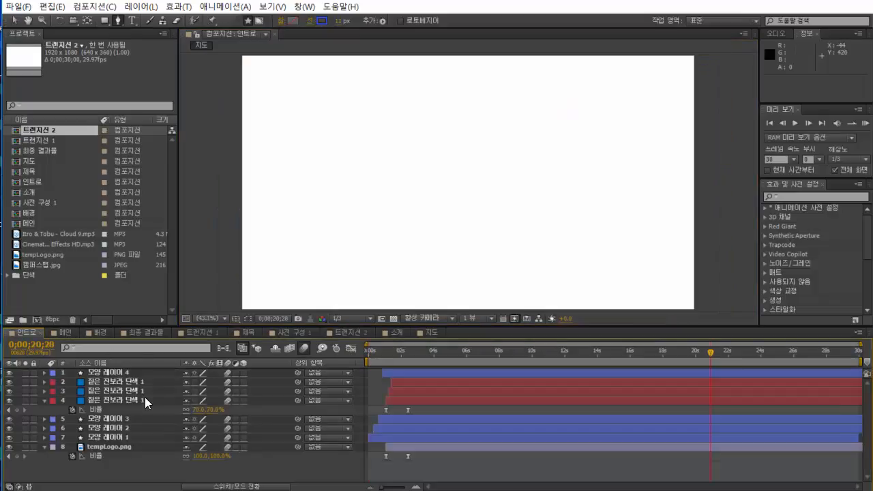
click(27, 333)
click(490, 202)
click(294, 22)
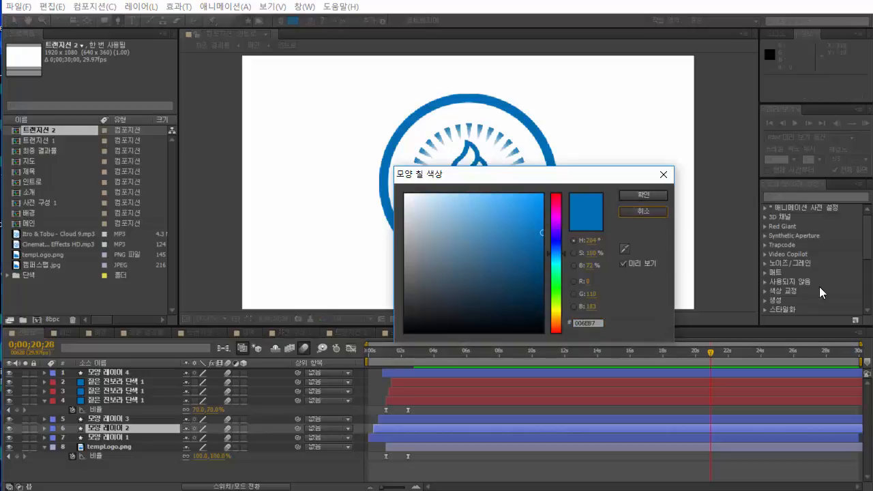
click(643, 211)
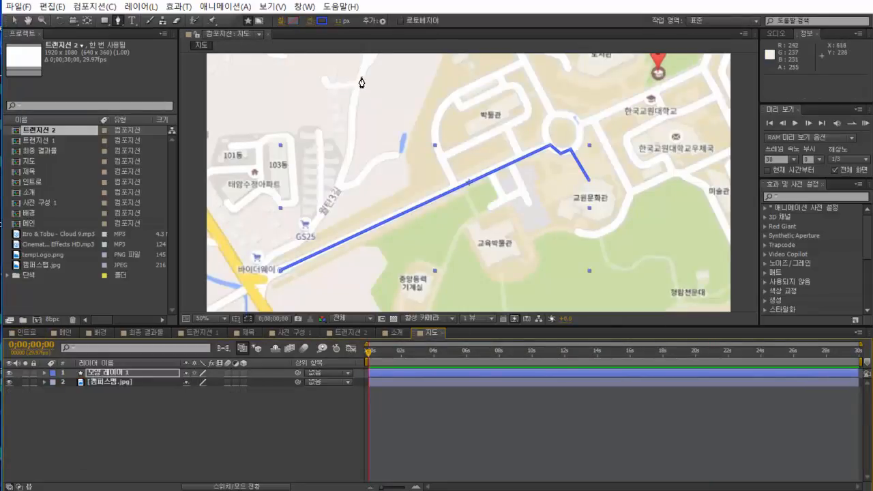
click(321, 21)
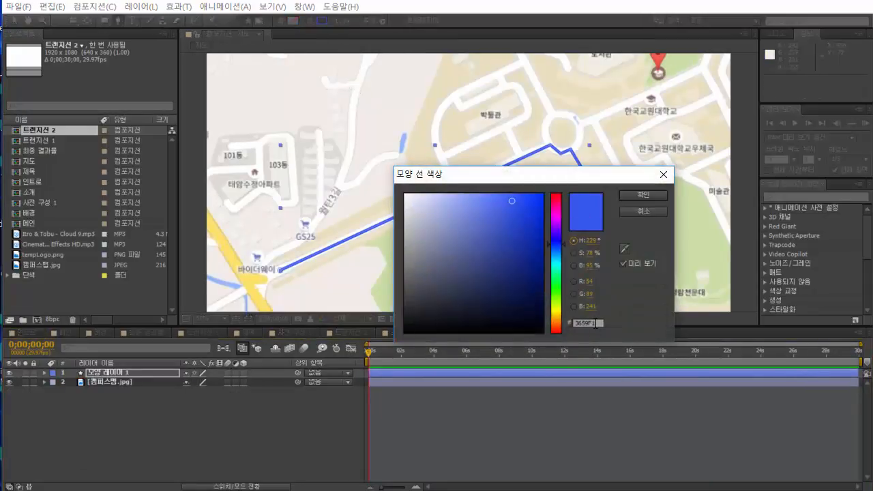
click(630, 193)
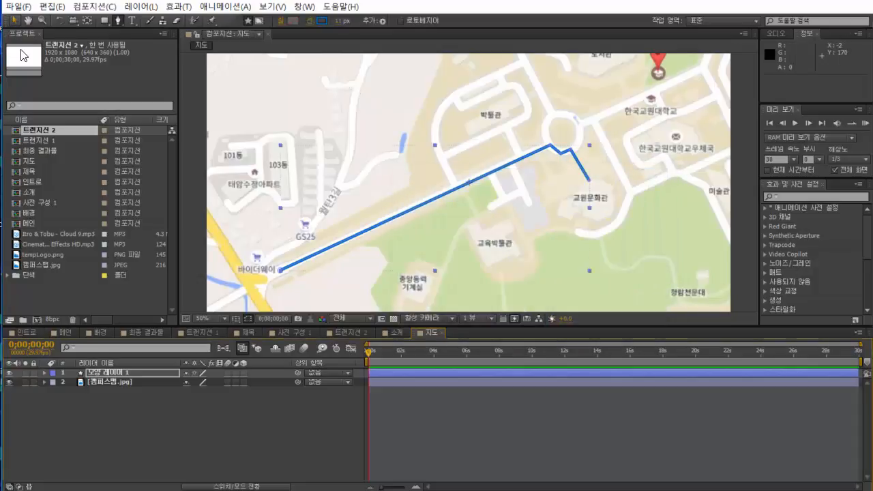
Nudge the route shape slightly so its line sits centred on the road
key(Left)
key(Left)
key(Left)
key(Left)
key(Left)
key(Left)
key(Up)
key(Up)
key(Up)
key(Up)
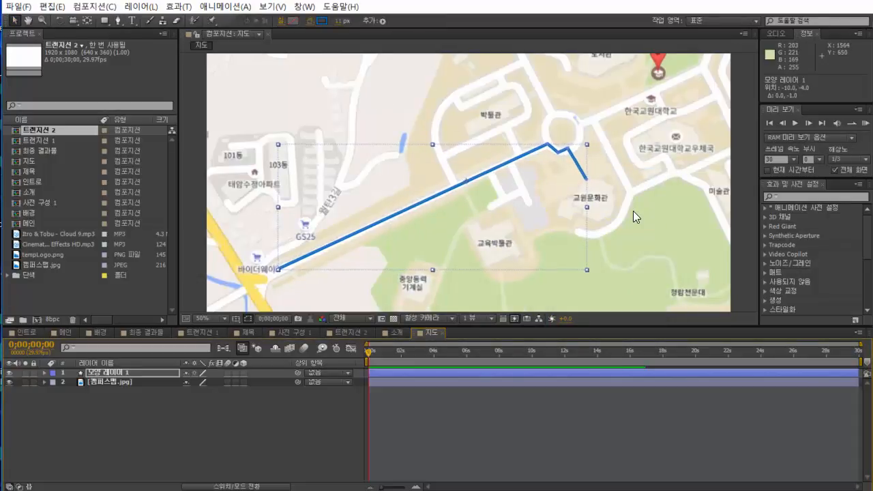
key(Right)
key(Right)
key(Down)
key(Down)
key(Down)
key(Down)
scroll(513, 213, up, 2)
scroll(515, 212, down, 2)
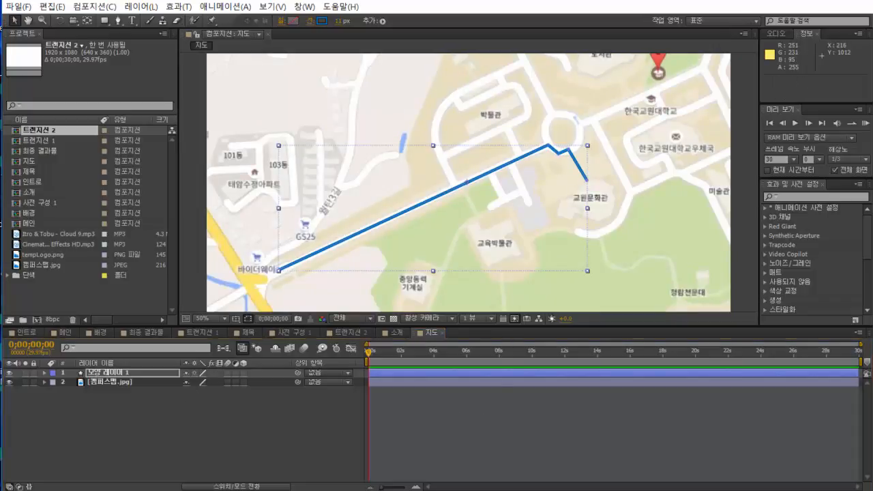
Add a one-node camera with the 24mm preset to the 지도 composition
right_click(183, 403)
mouse_move(227, 419)
click(434, 469)
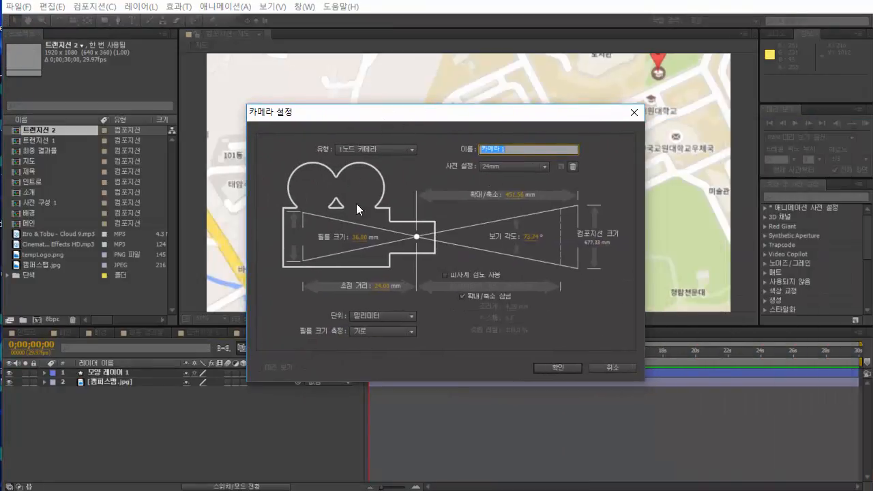
click(533, 168)
click(516, 223)
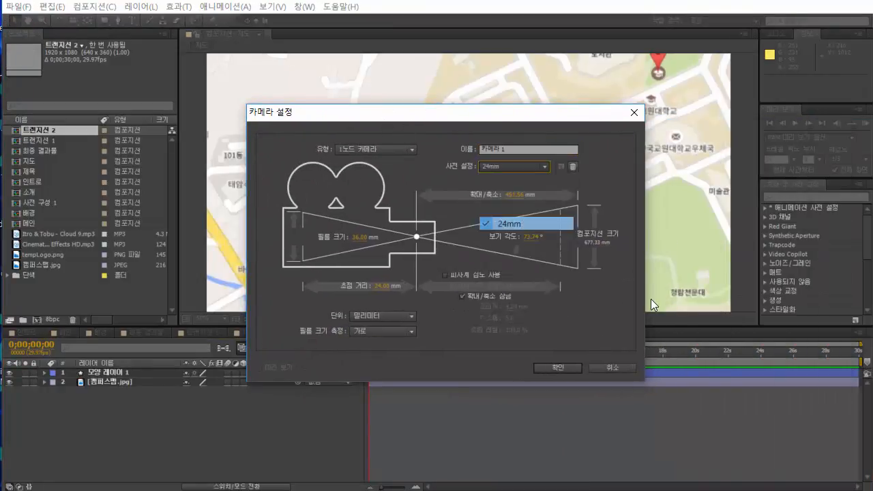
click(558, 368)
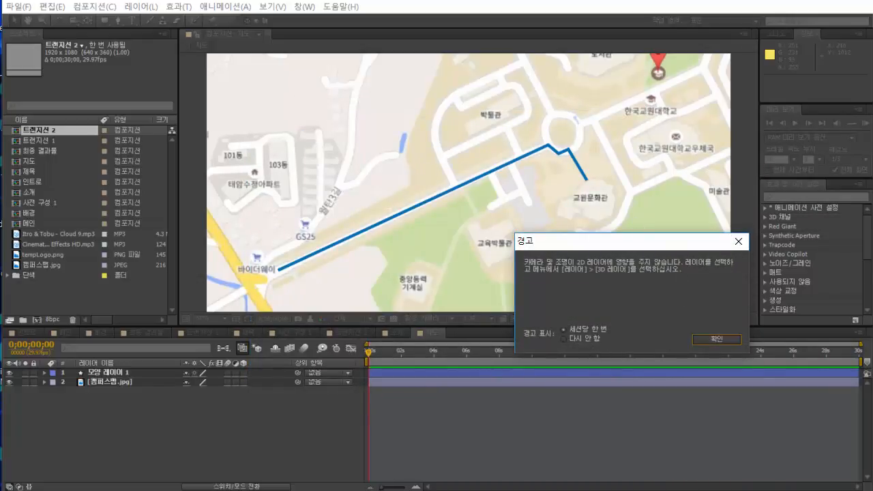
click(717, 339)
Add an ambient (주변광) light with 80% intensity to the 지도 composition
right_click(159, 433)
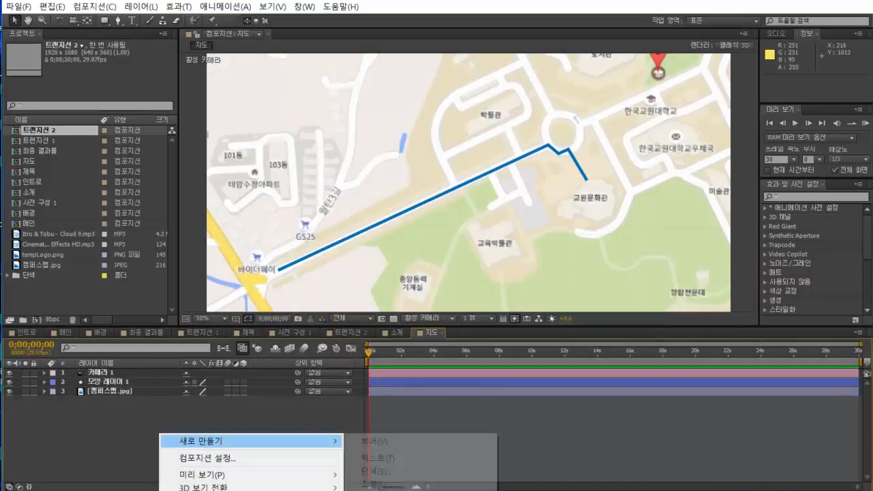
mouse_move(212, 441)
click(384, 485)
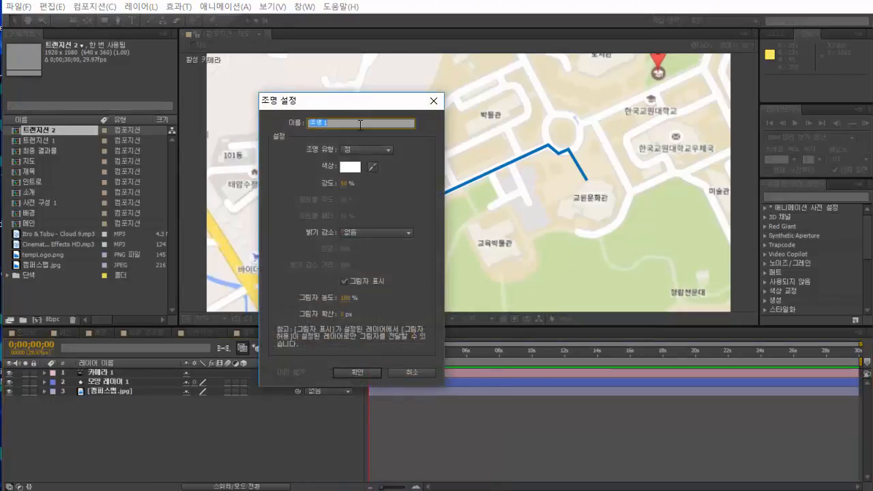
drag(344, 102, 485, 107)
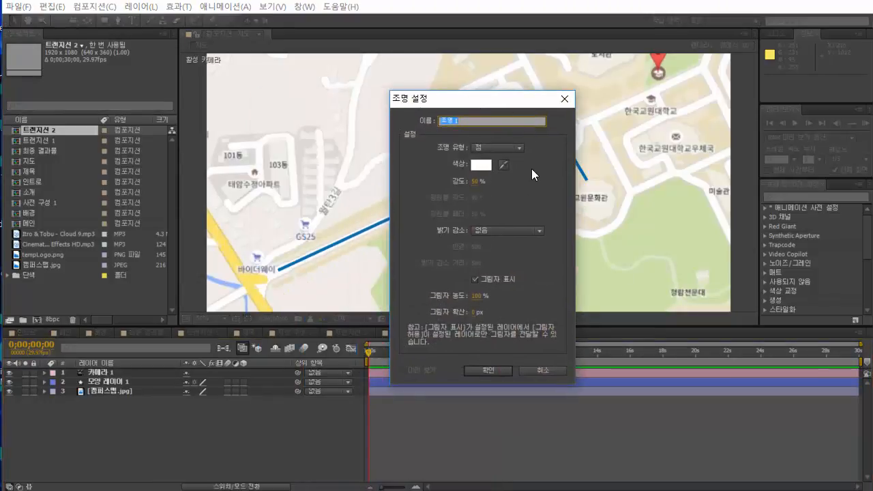
click(518, 147)
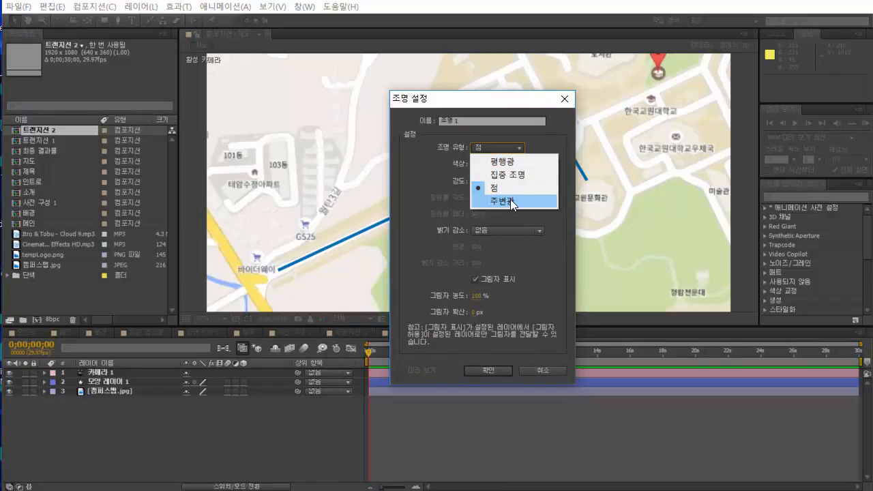
click(502, 202)
click(478, 182)
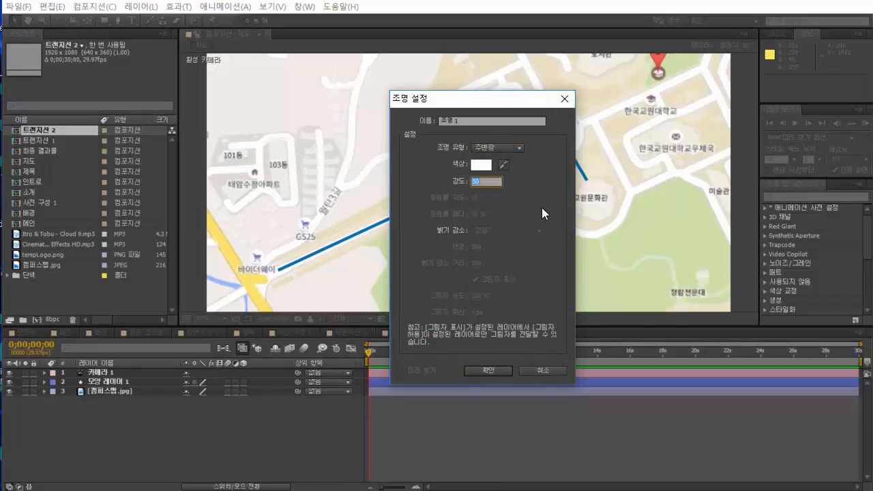
text(80)
click(482, 370)
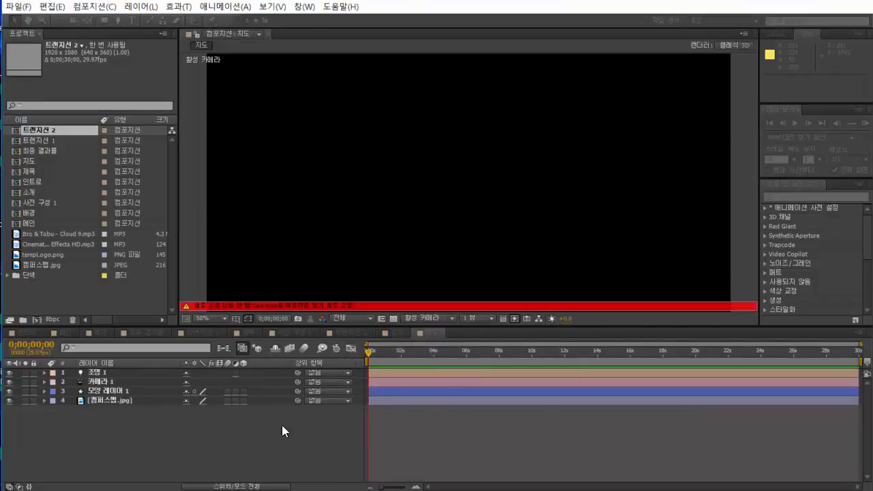
Add a point (점) light with 50% intensity and duplicate it
right_click(248, 416)
mouse_move(378, 418)
click(481, 466)
click(494, 148)
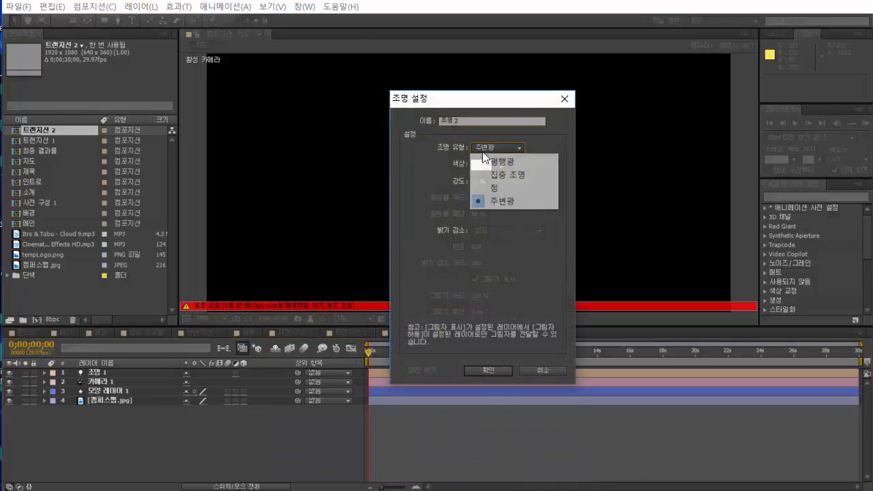
click(487, 183)
click(474, 181)
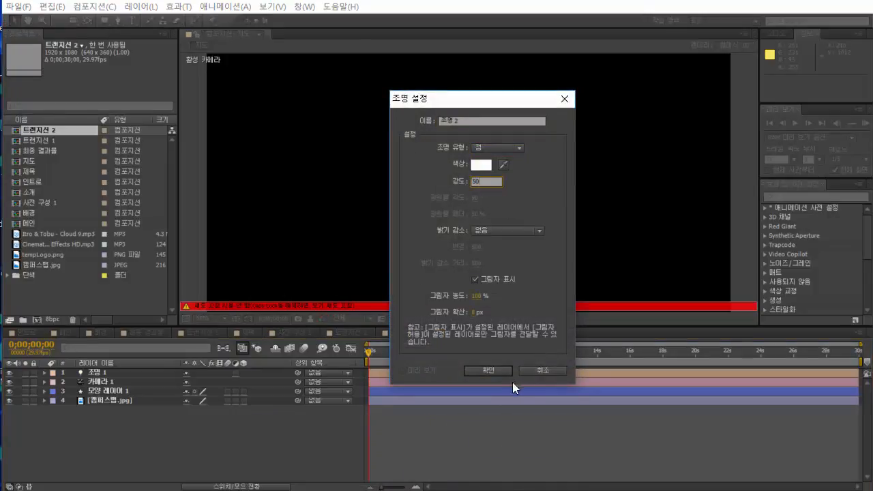
click(488, 371)
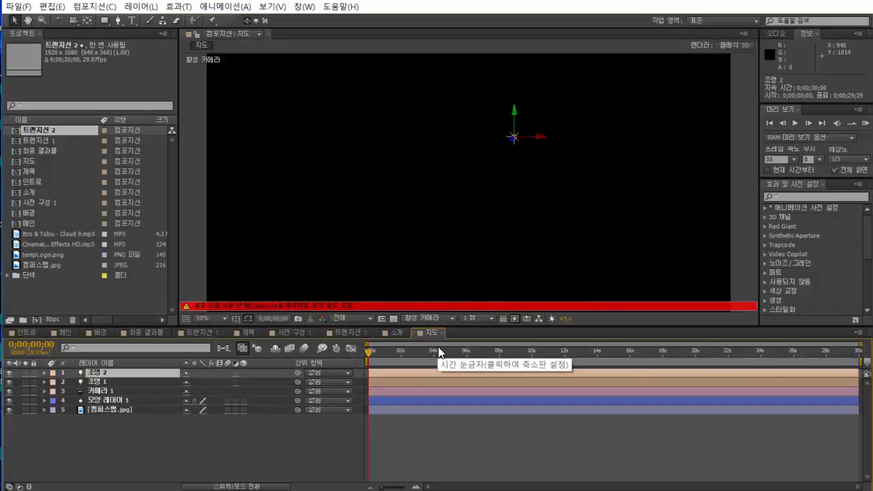
key(ctrl+d)
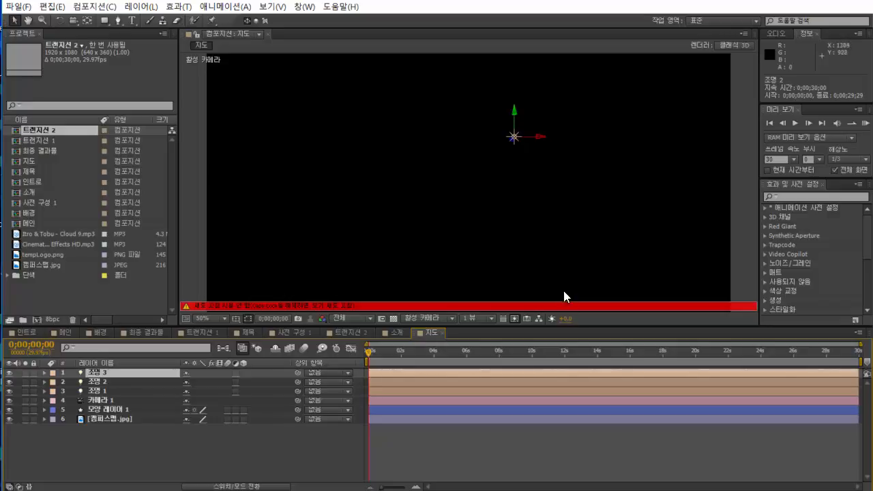
Turn the route shape layer and the 캠퍼스맵.jpg layer into 3D layers
click(117, 411)
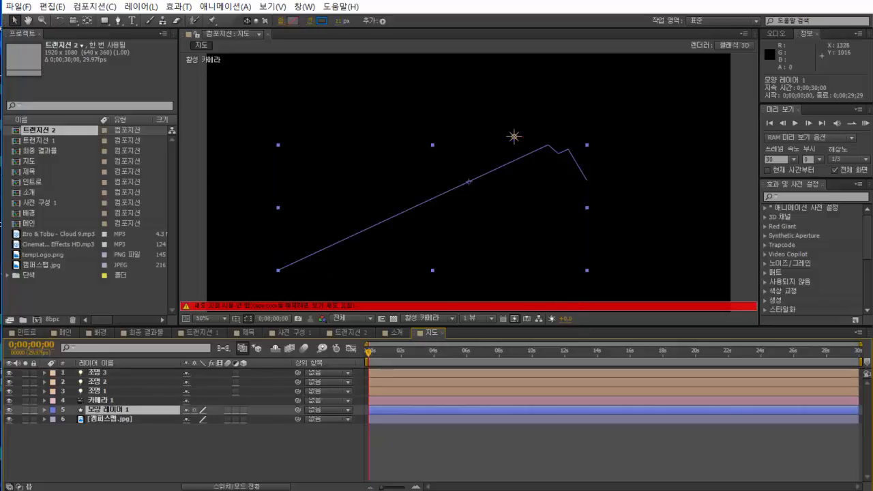
shift+click(107, 419)
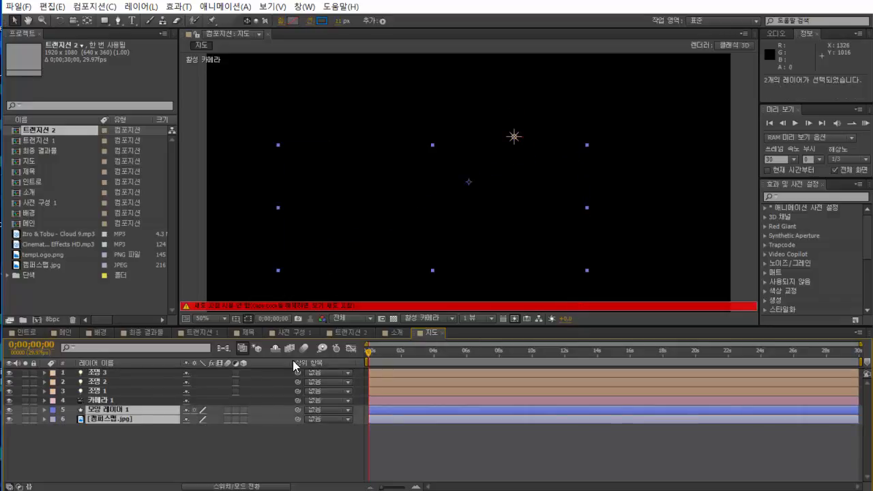
click(242, 410)
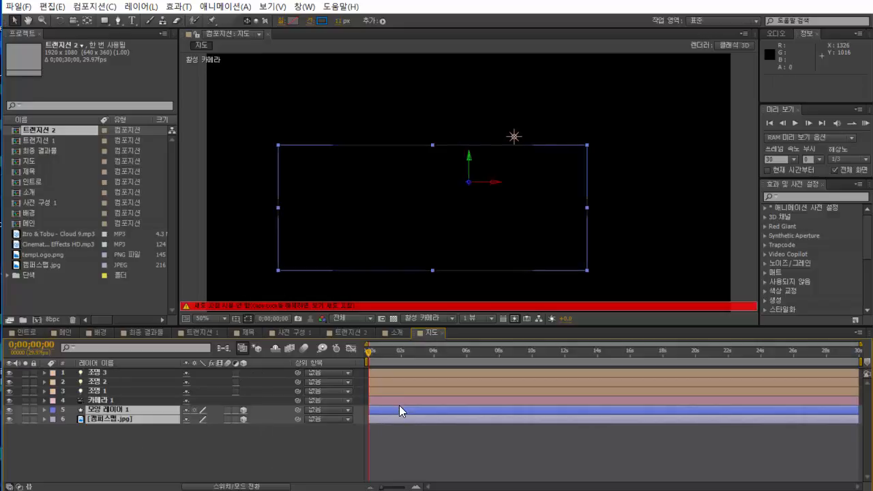
Set specular intensity to 0% for both 3D layers, and the route shape's specular shininess and metal to 0%
key(a)
key(a)
scroll(129, 442, down, 3)
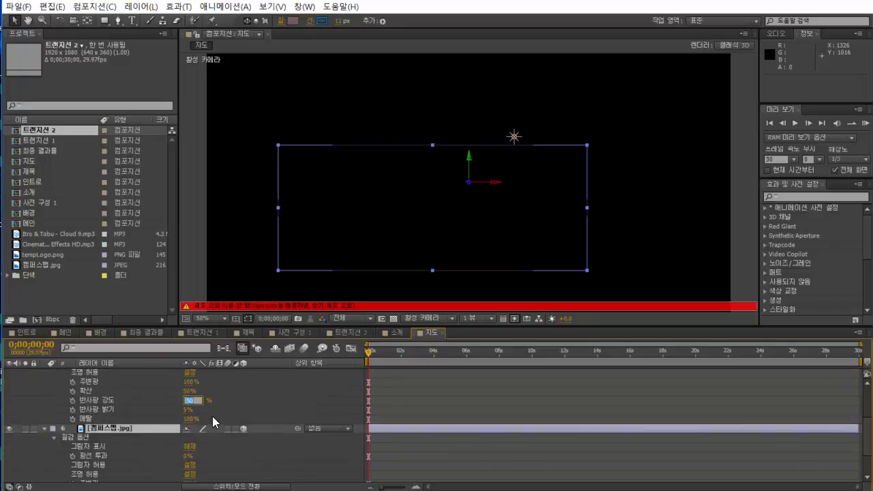
text(0)
key(Return)
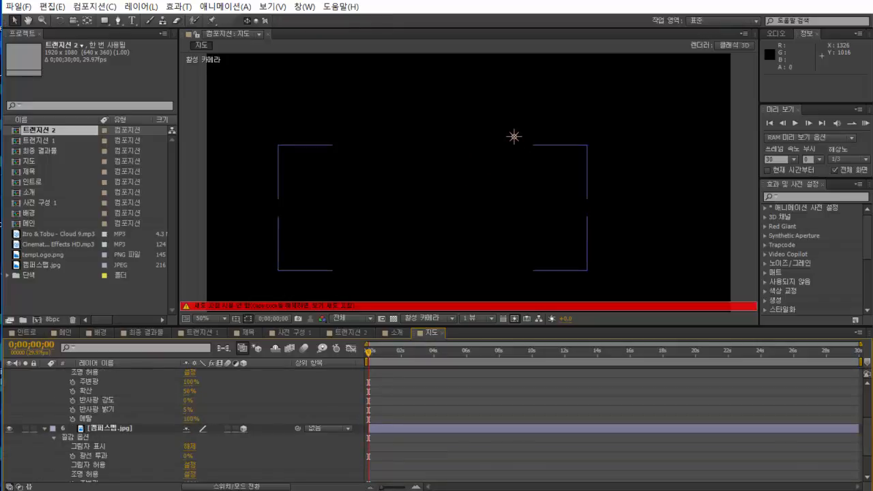
click(188, 410)
text(0)
key(Return)
click(192, 419)
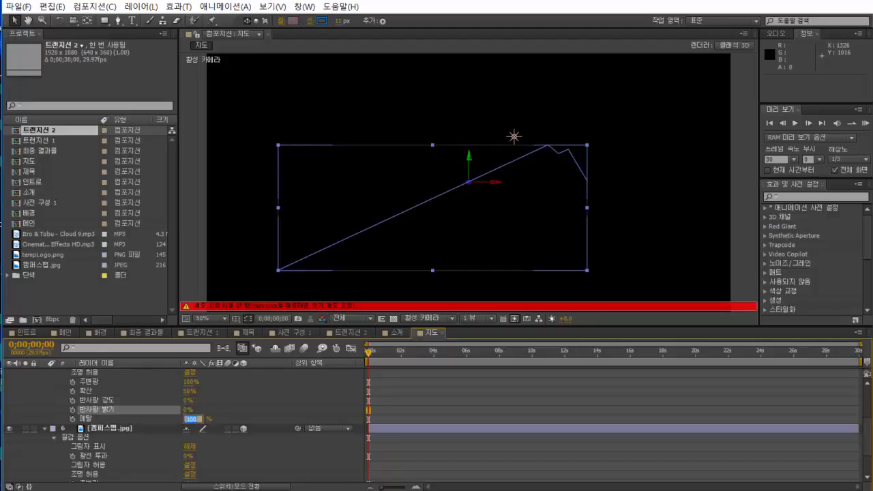
text(0)
key(Return)
Set the 캠퍼스맵.jpg layer's specular shininess and metal material options to 0%
scroll(205, 436, down, 3)
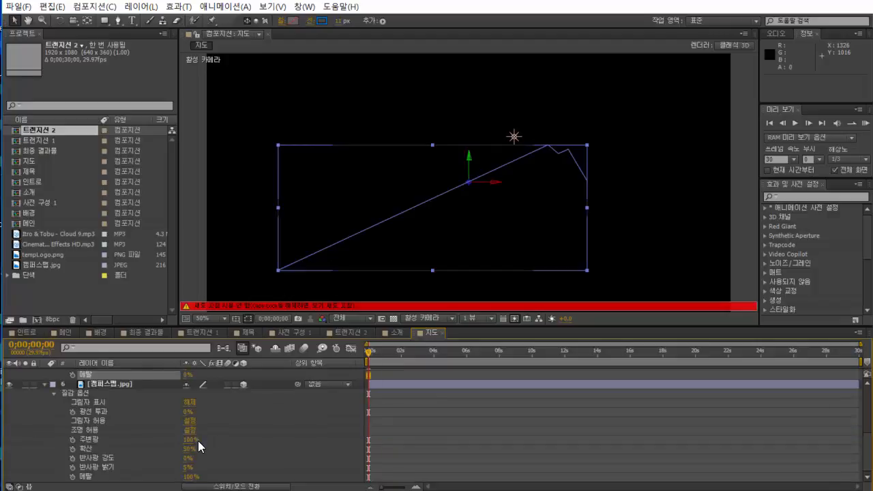
click(189, 467)
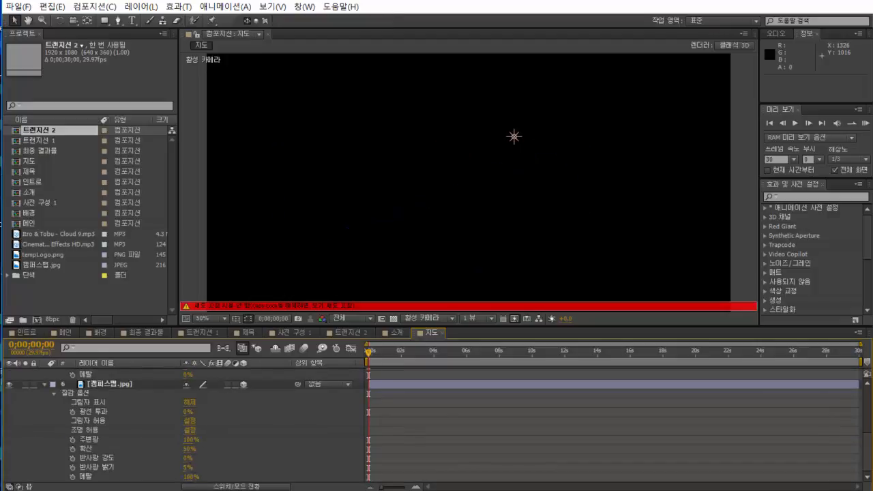
click(186, 468)
text(0)
key(Return)
click(191, 476)
text(0)
key(Return)
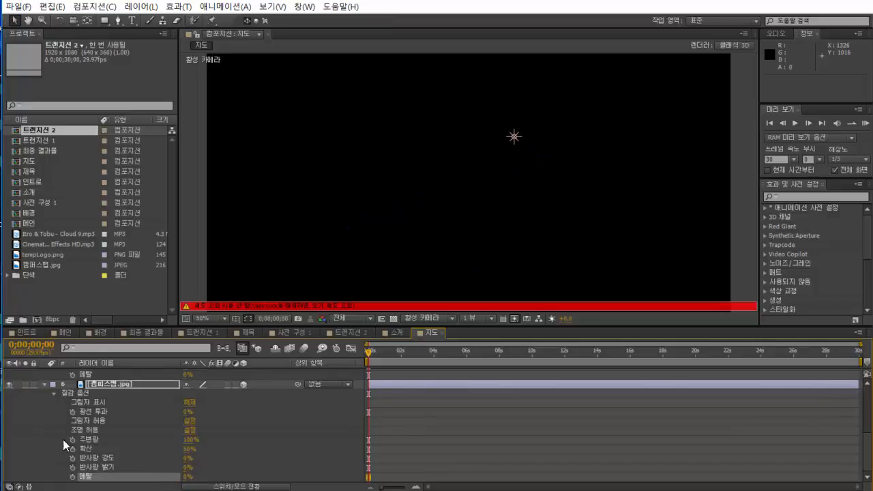
click(45, 384)
scroll(49, 384, up, 1)
click(44, 403)
click(150, 418)
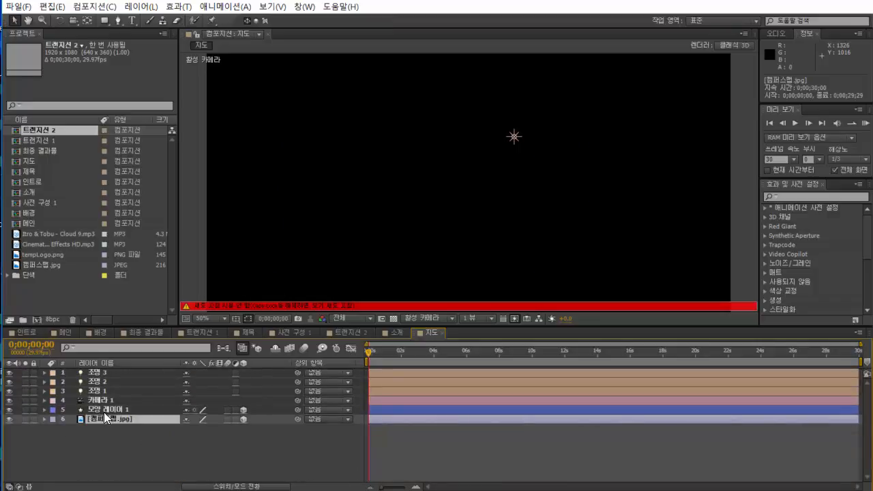
Set the route shape layer's opacity to 60% and turn the composition view's refresh back on
scroll(187, 430, up, 1)
click(45, 410)
scroll(79, 435, down, 1)
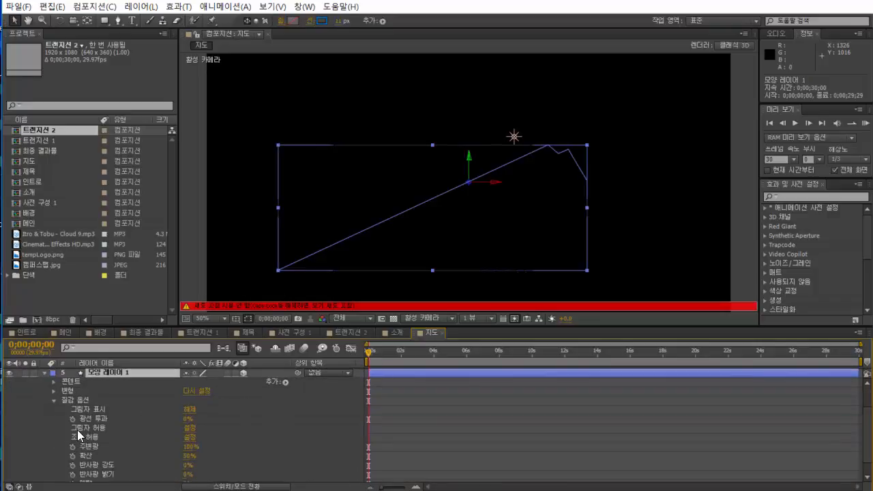
click(54, 401)
click(54, 428)
scroll(150, 452, down, 2)
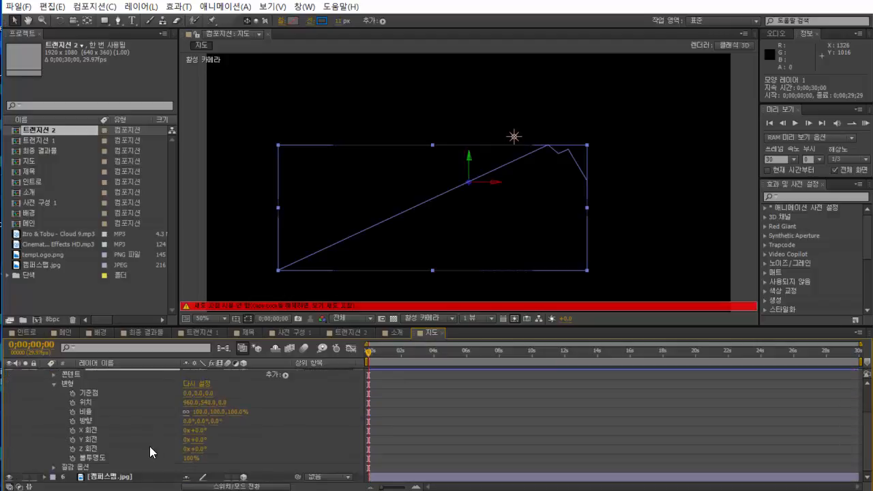
click(191, 458)
text(60)
key(Return)
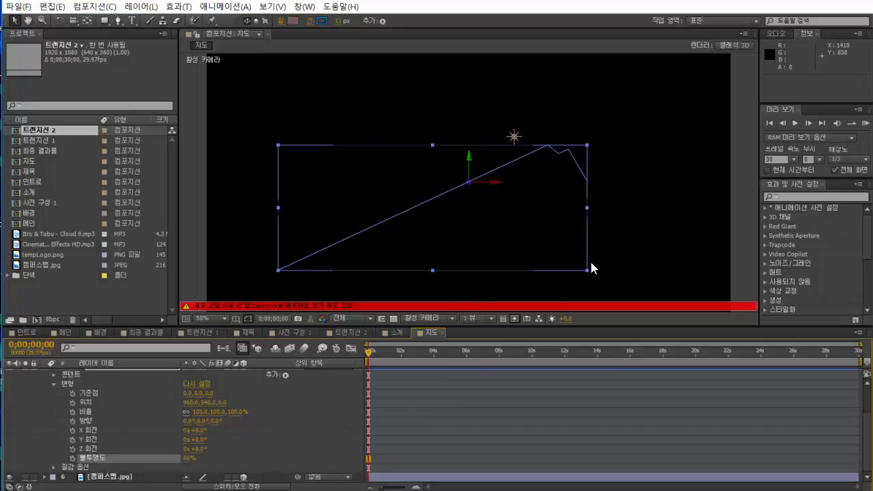
key(Caps_Lock)
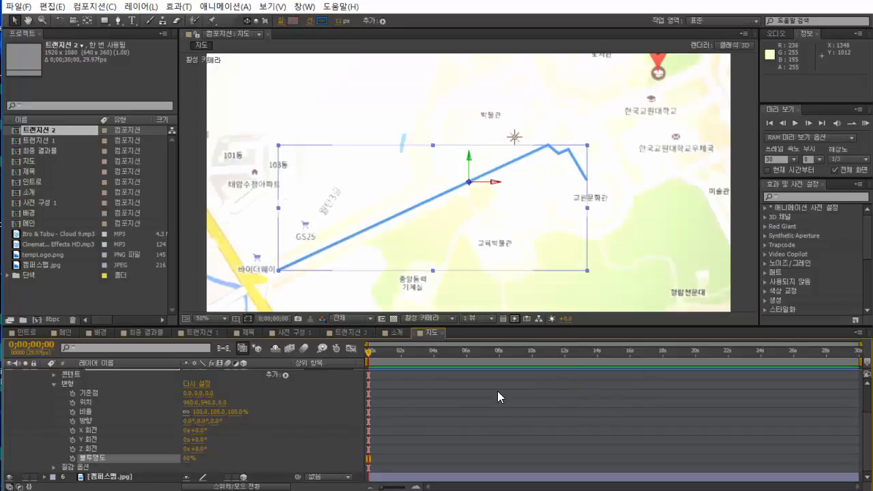
Parent the route shape layer to the 캠퍼스맵.jpg layer
click(54, 384)
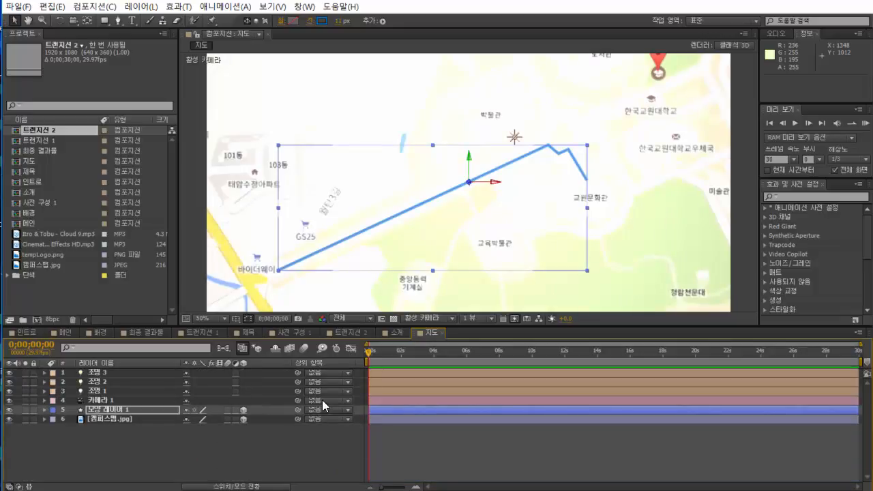
drag(296, 410, 129, 420)
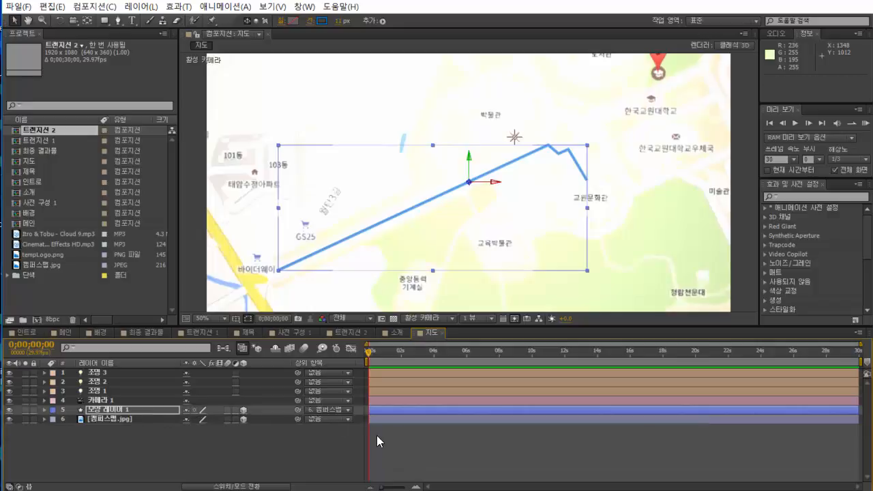
click(140, 410)
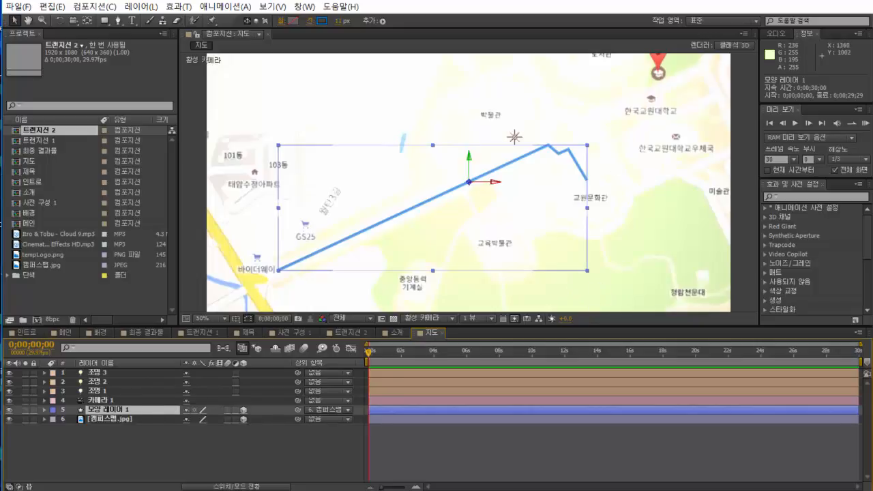
Bring the campus map closer to the camera, placing it at about 1266, -53, -167
click(63, 419)
key(p)
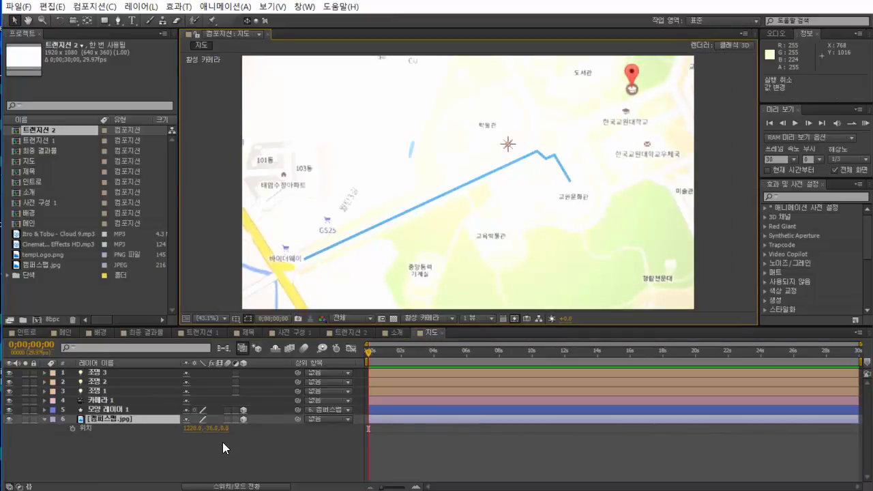
drag(213, 429, 141, 436)
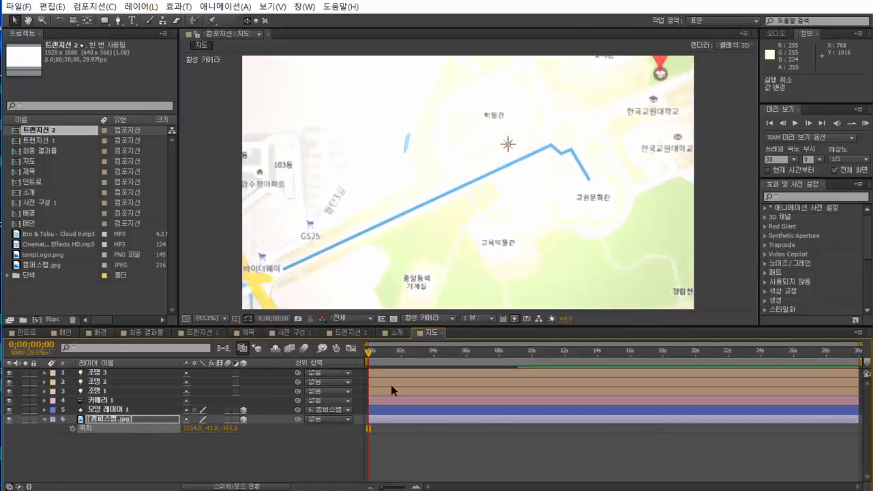
drag(334, 224, 342, 220)
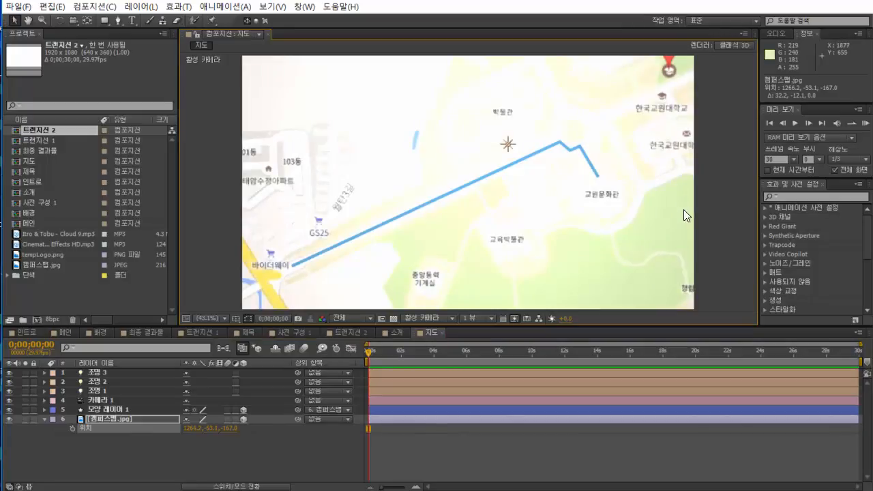
Tilt the campus map about its X axis to an orientation of 356°
scroll(684, 210, up, 1)
key(w)
scroll(559, 230, down, 2)
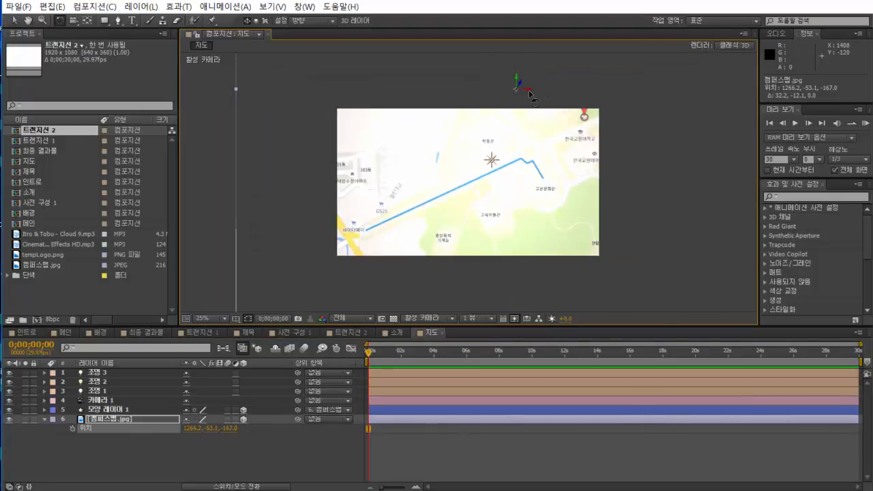
drag(528, 91, 463, 221)
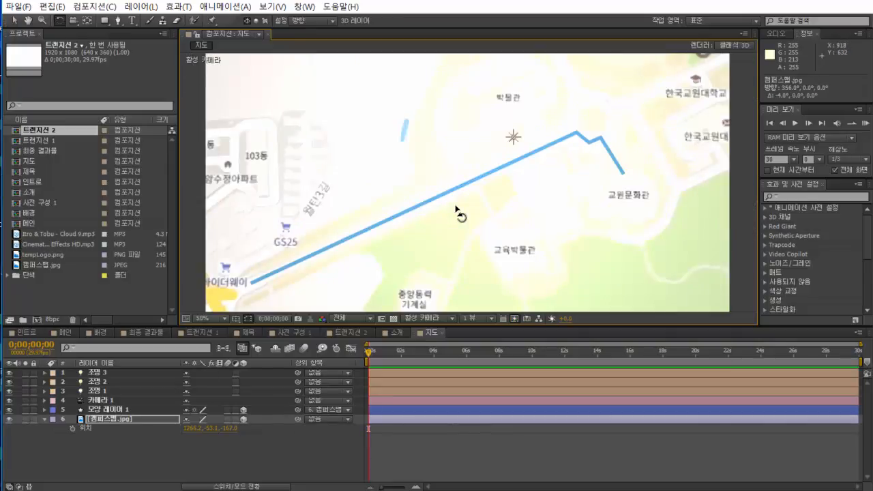
Shift the map and move it closer to the camera, to a position of about 1347, -85, -541
key(v)
key(period)
drag(384, 226, 427, 231)
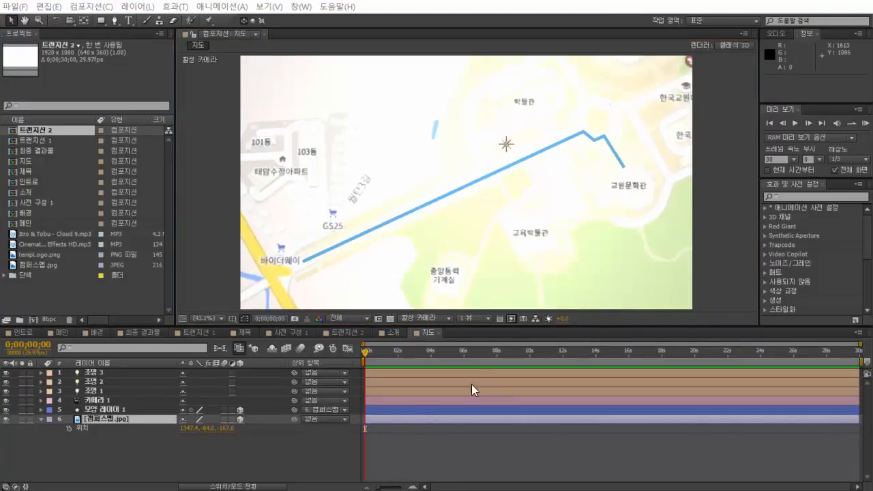
drag(227, 431, 39, 442)
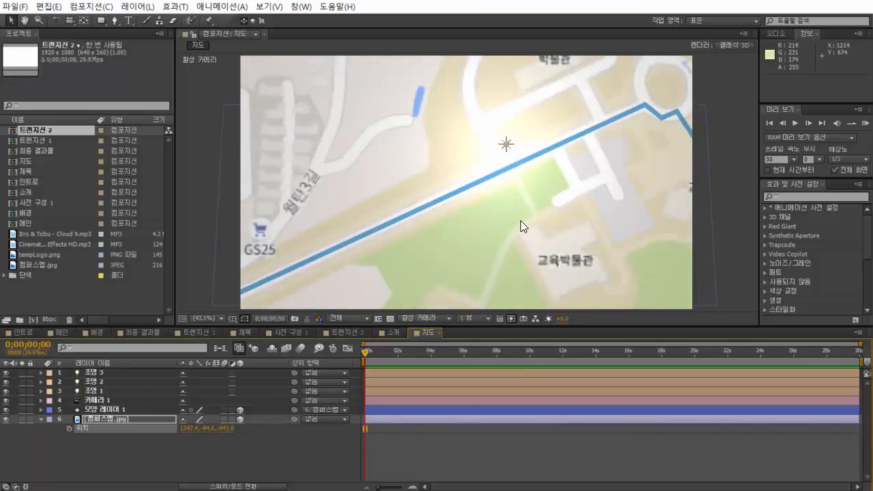
scroll(507, 249, down, 2)
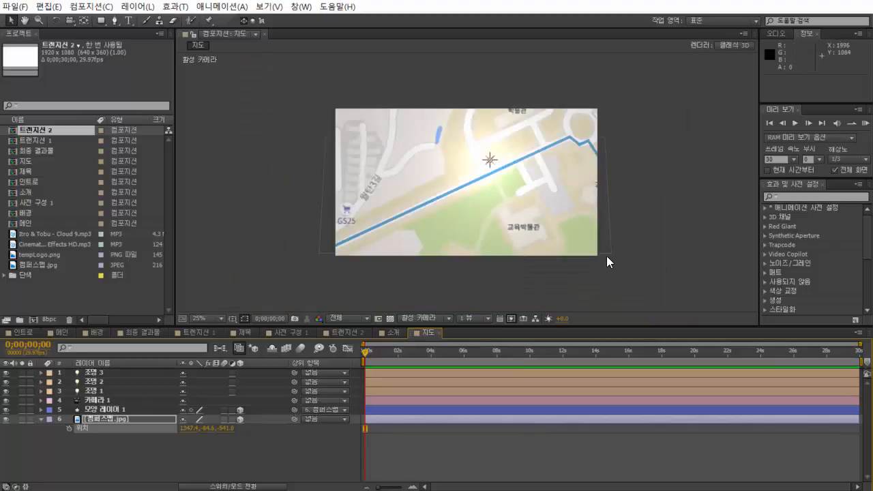
Reposition the campus map in the frame to about 1257, 56, -541 so the whole route to 교원문화관 fits
click(606, 256)
scroll(605, 276, down, 1)
scroll(678, 276, down, 1)
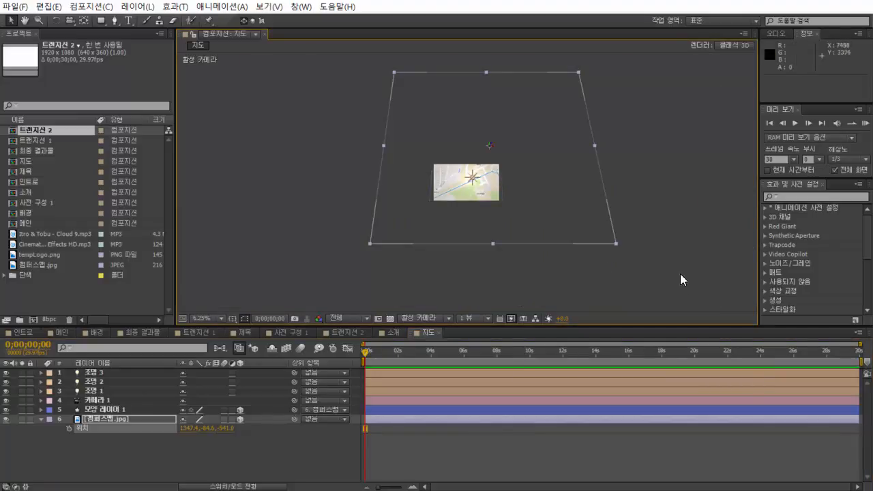
drag(615, 244, 575, 213)
scroll(512, 220, up, 2)
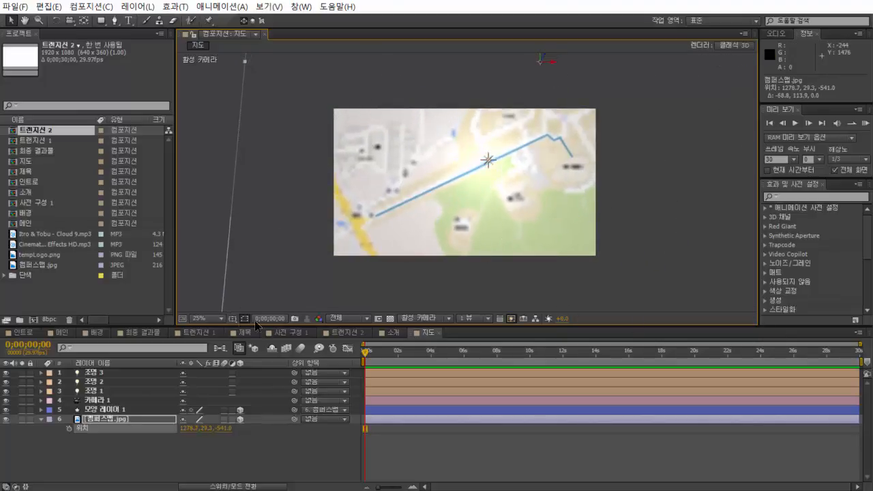
click(204, 318)
click(219, 344)
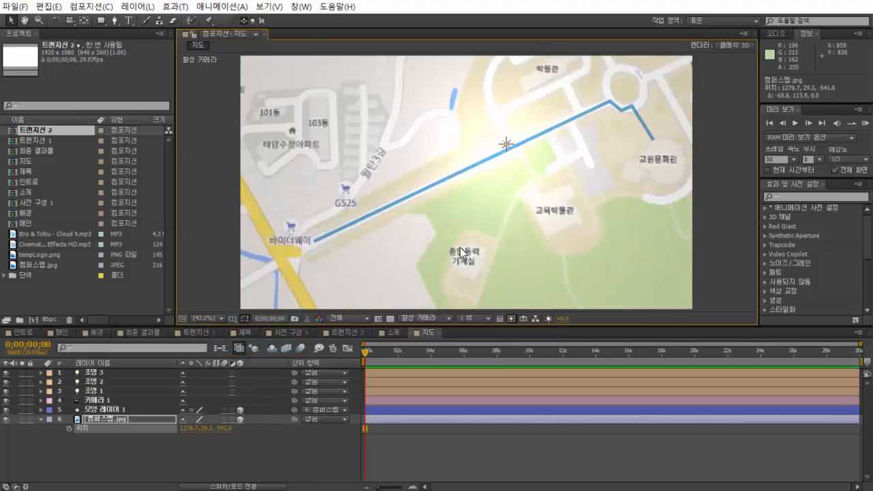
drag(579, 227, 573, 231)
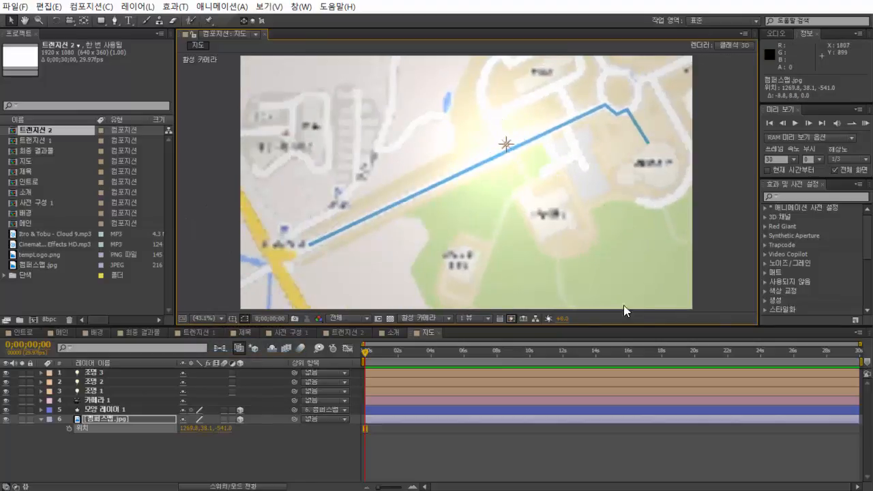
drag(615, 193, 612, 202)
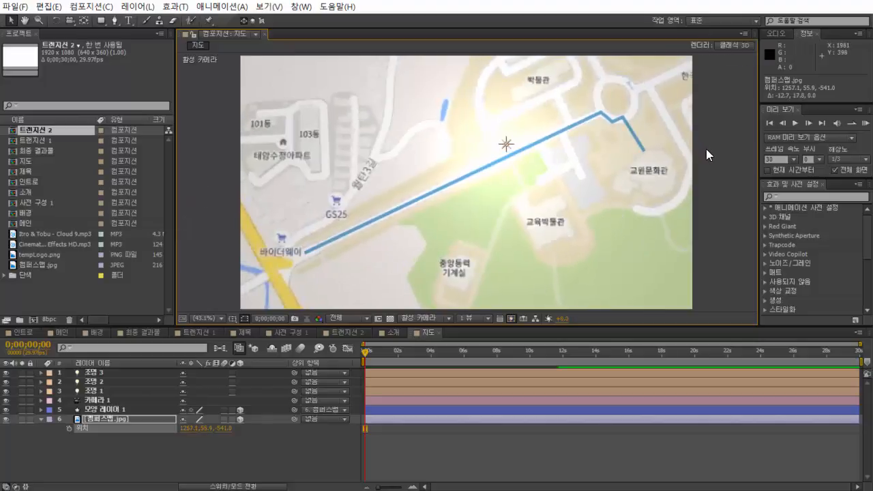
Create a full-frame rectangle shape layer with no stroke and a solid blue fill
click(291, 446)
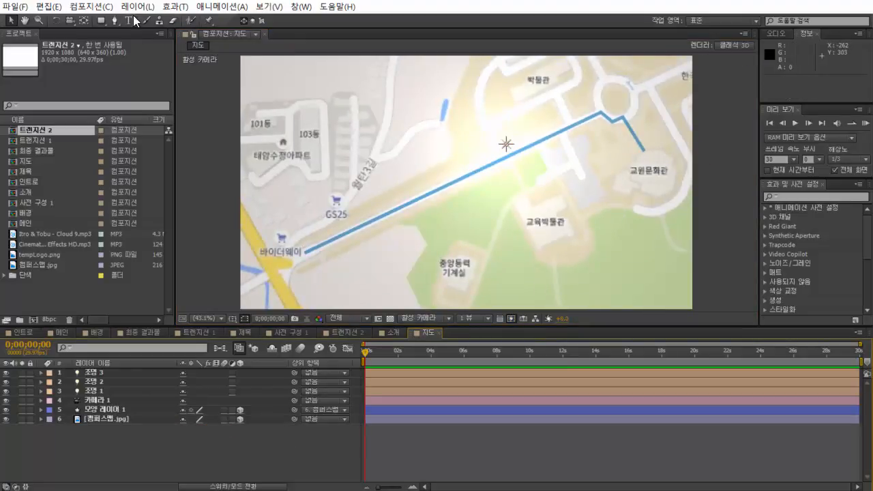
double_click(105, 20)
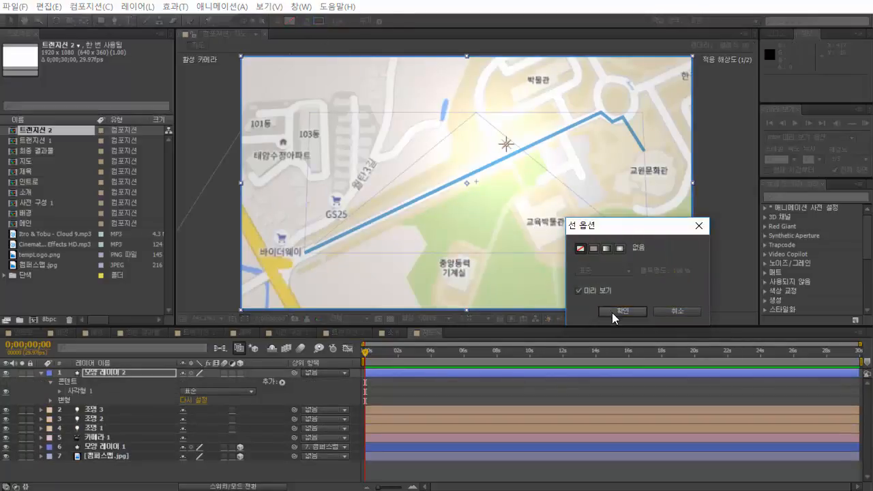
click(614, 312)
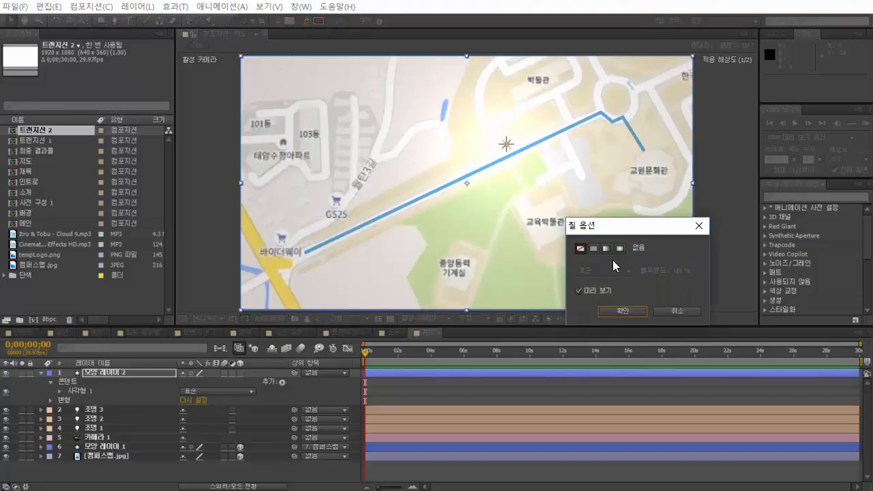
click(619, 289)
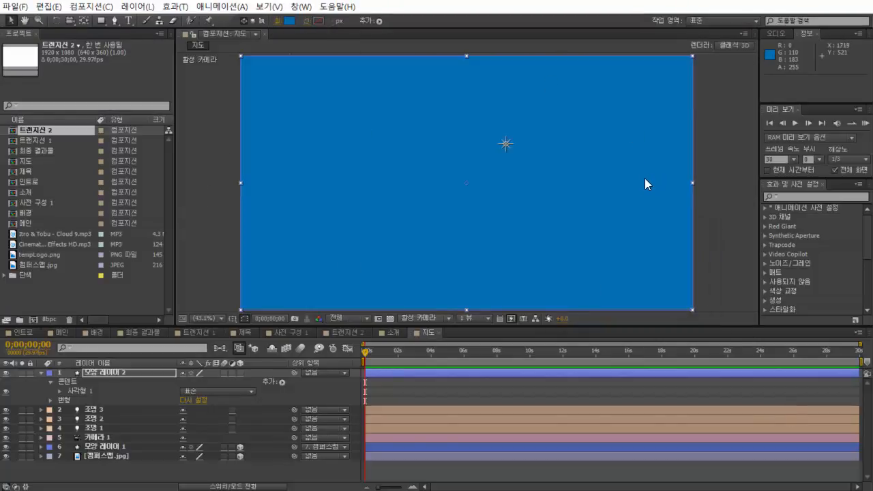
Set the rectangle path's size to 400 by 300
click(96, 375)
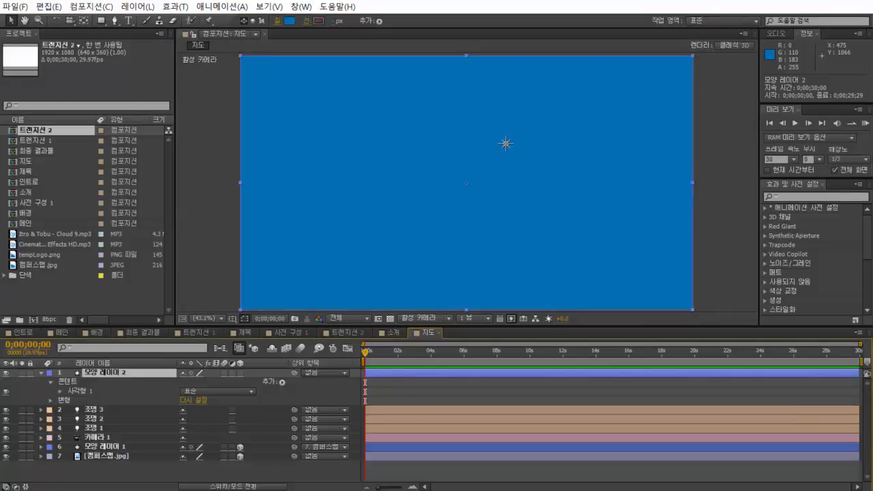
click(59, 391)
click(69, 400)
click(196, 411)
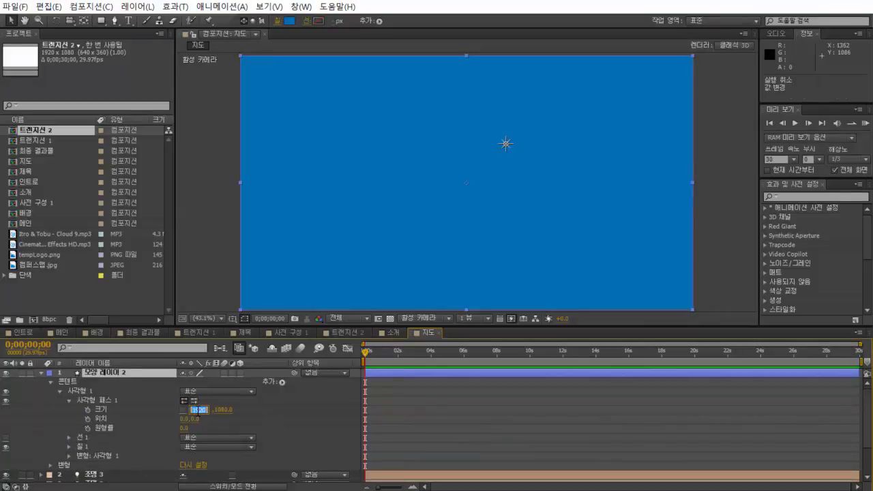
text(400)
key(Return)
click(215, 409)
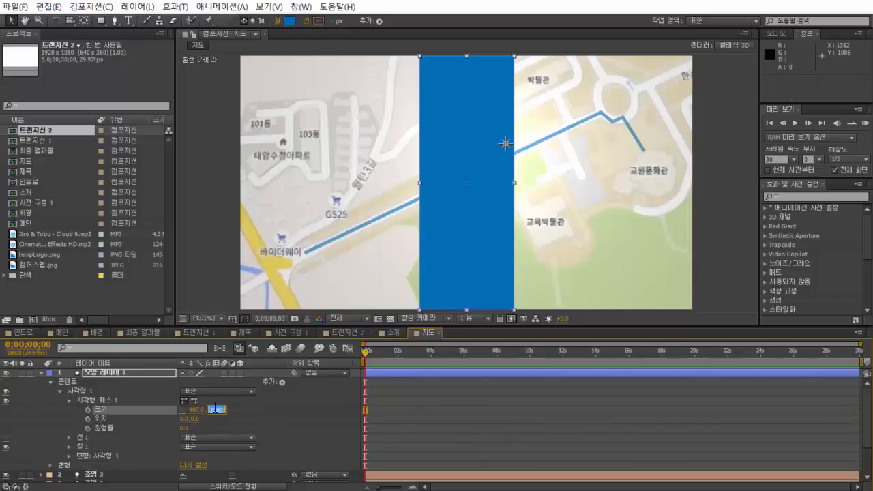
text(300)
key(Return)
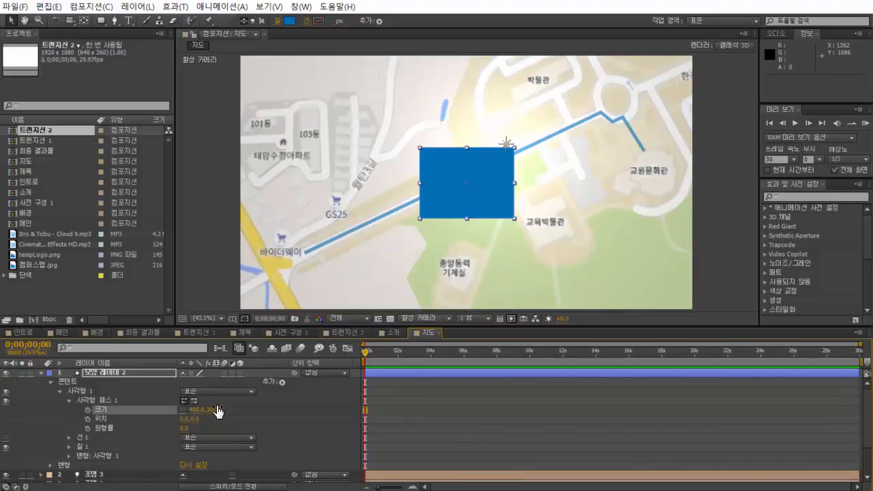
Make the rectangle layer 3D and parent it to the 캠퍼스맵.jpg layer
click(240, 374)
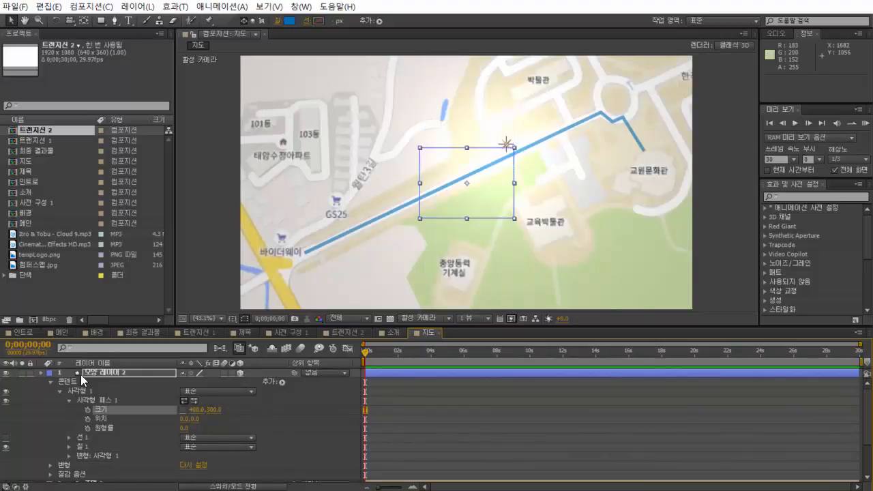
click(41, 373)
drag(295, 373, 121, 429)
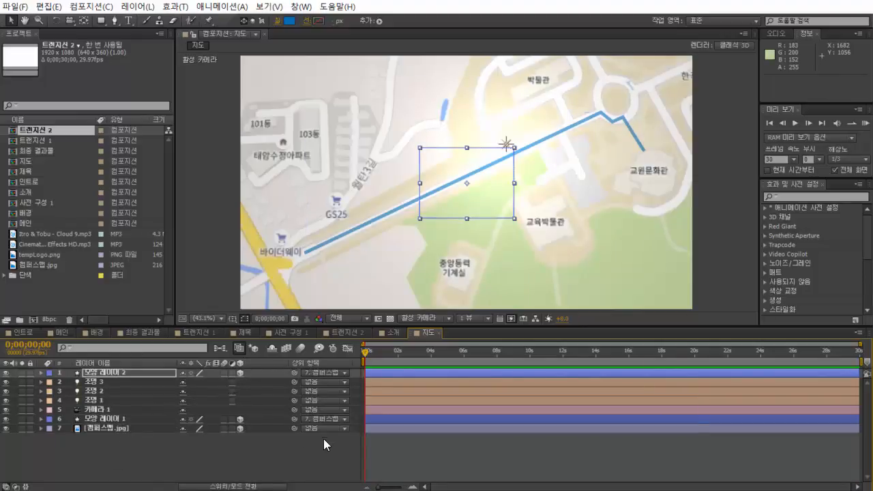
Raise the rectangle in front of the map by setting its Z position to -20
click(141, 375)
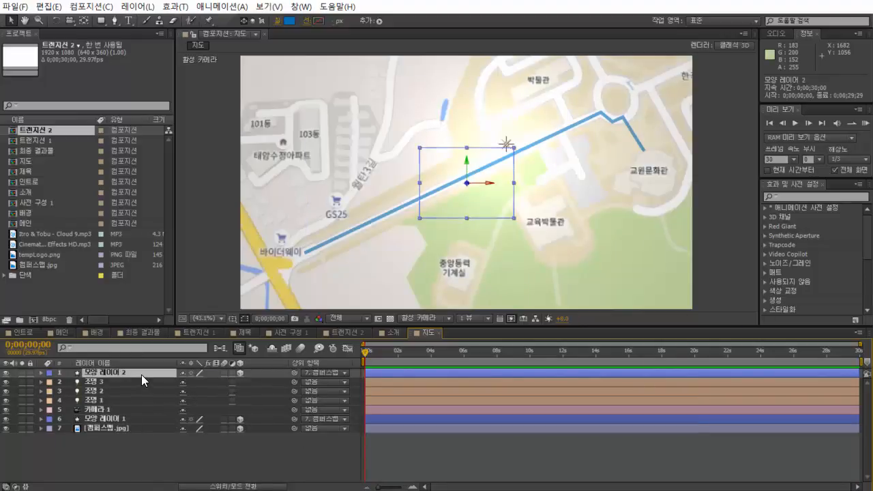
key(p)
drag(222, 389, 90, 408)
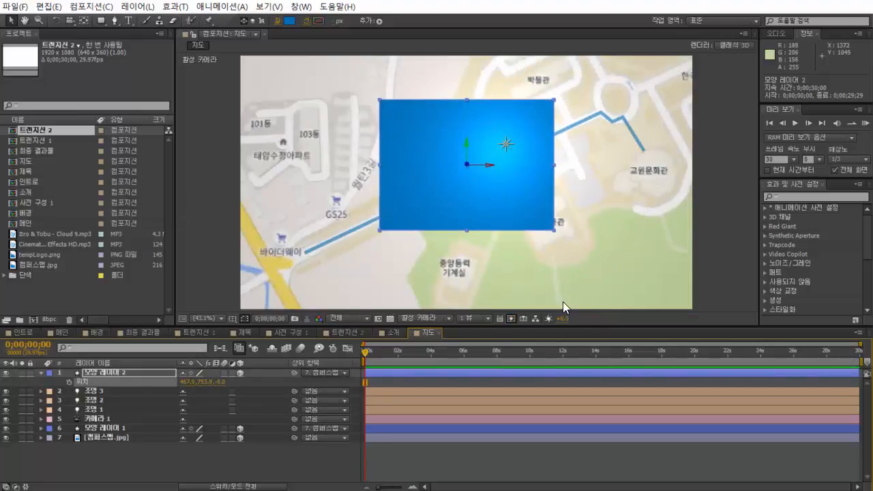
click(219, 381)
text(-20)
key(Return)
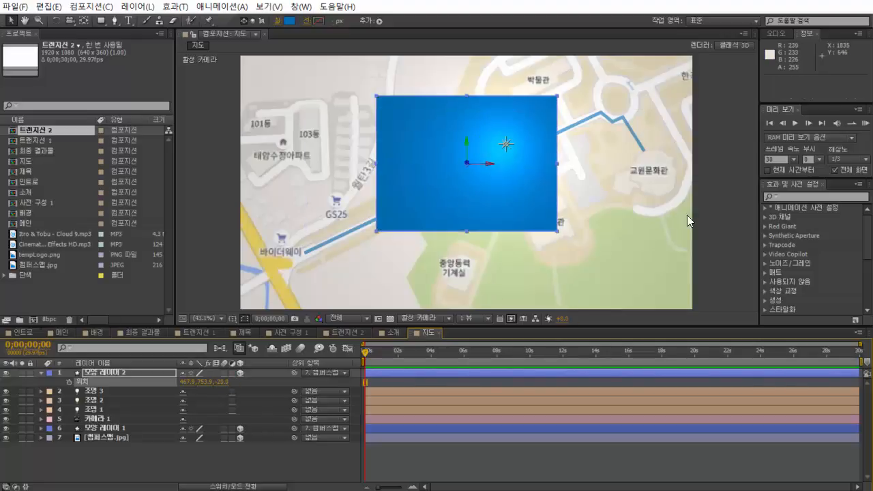
Add a polystar path to the rectangle's shape layer and set its type to polygon (다각형)
click(380, 23)
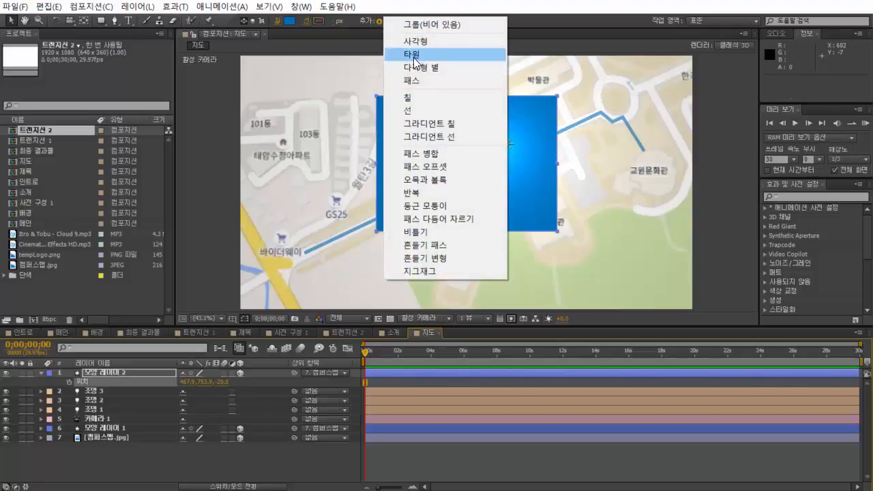
click(478, 66)
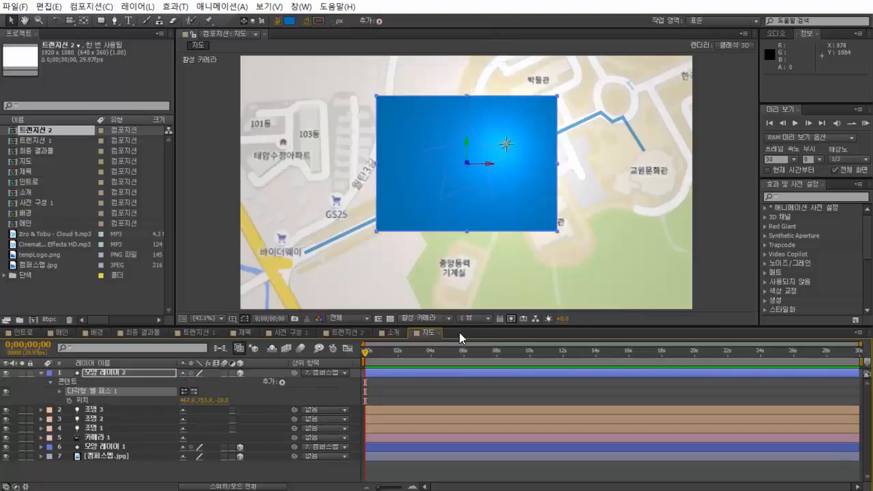
click(61, 391)
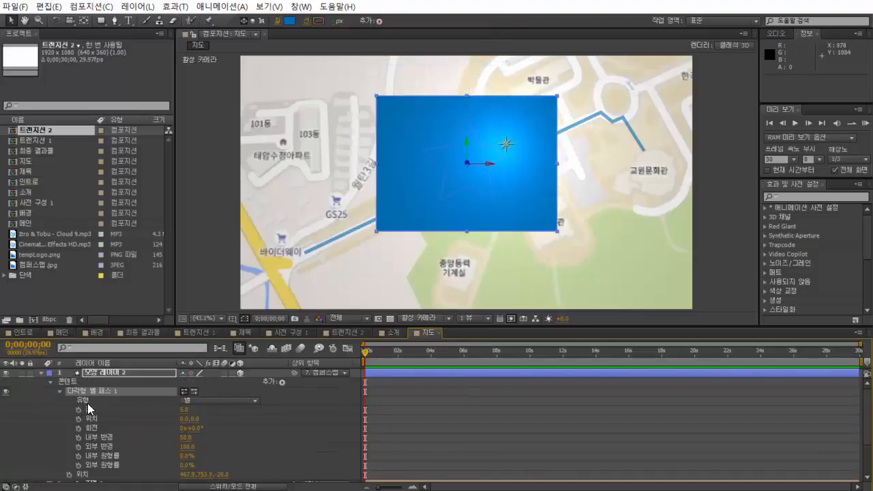
click(205, 400)
click(194, 425)
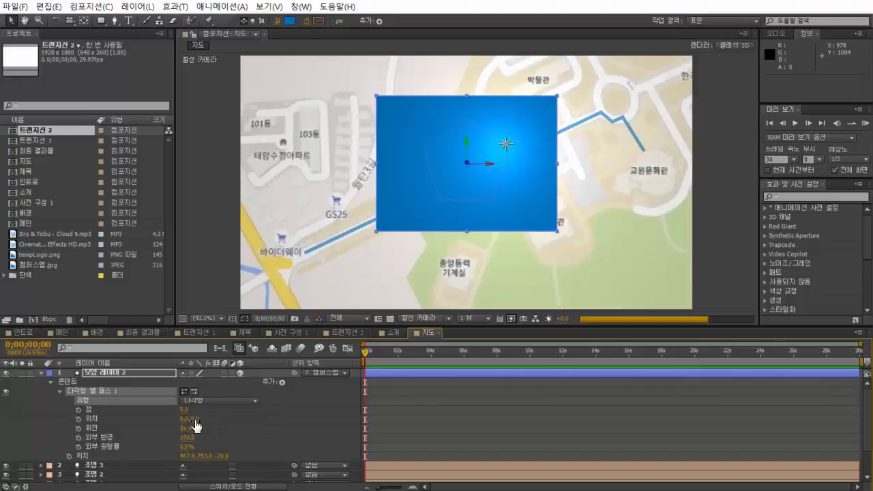
Turn the polygon into a downward-pointing triangle with 3 points and a rotation of 180°
text(3)
key(Return)
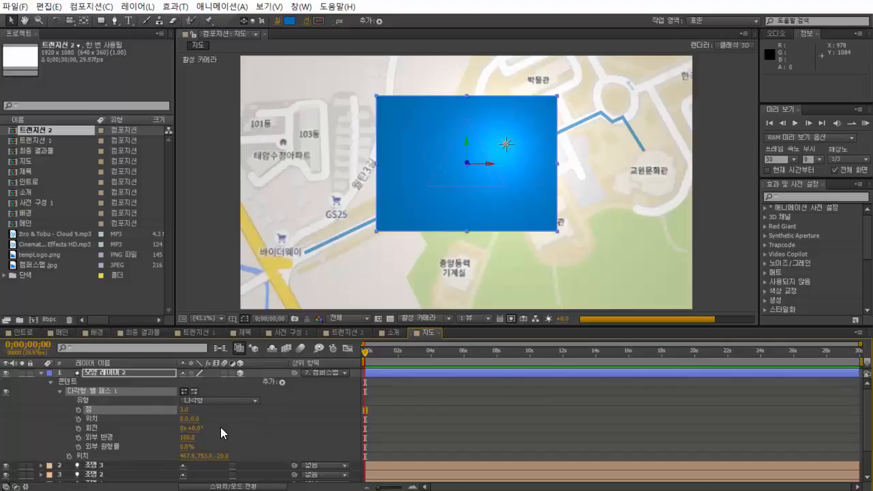
click(197, 428)
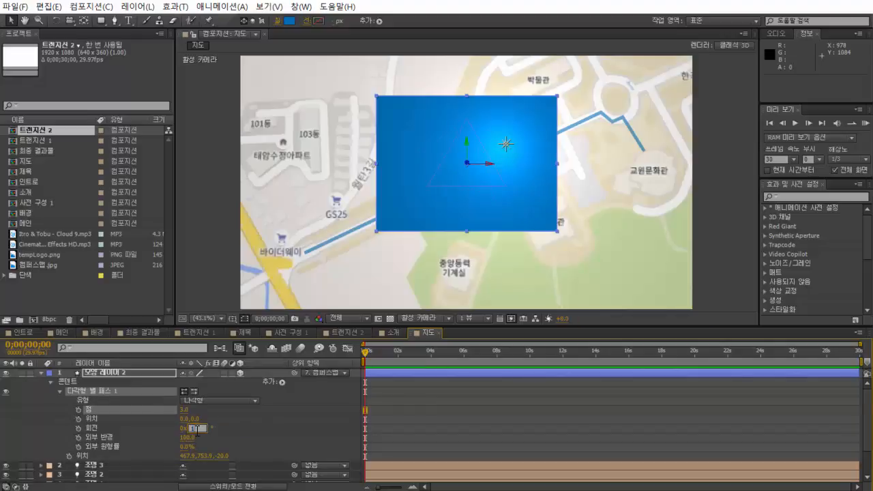
key(Return)
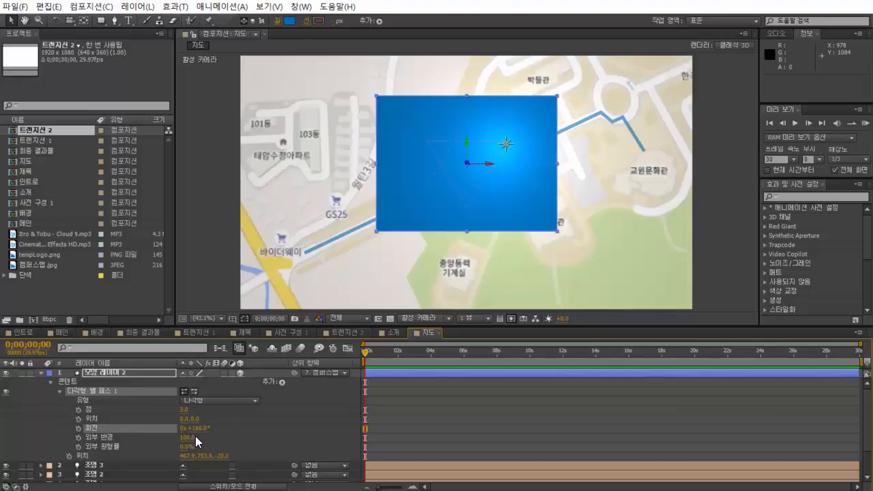
Move the triangle's polystar path into the 사각형 1 group
click(51, 382)
click(50, 382)
mouse_move(76, 400)
mouse_down()
mouse_move(91, 396)
mouse_move(82, 392)
mouse_up()
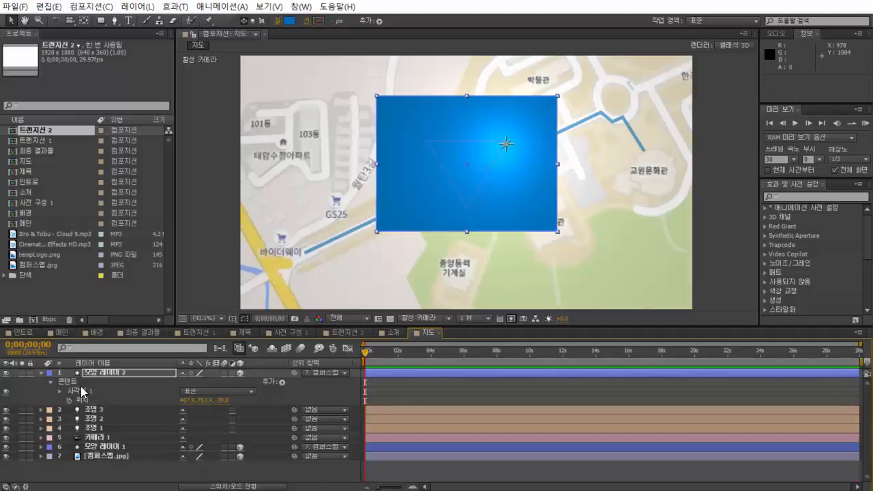
Place the triangle beneath the rectangle's lower-left part, at a path position of about -113, 201
click(60, 390)
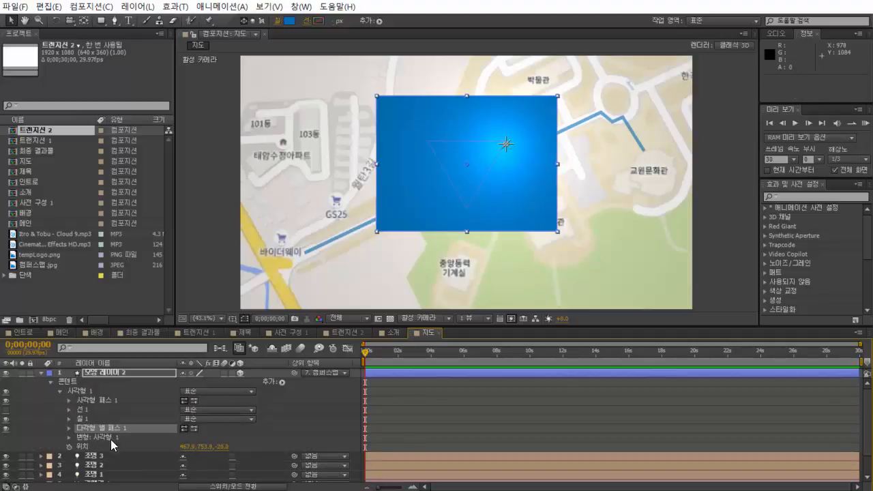
scroll(95, 429, down, 1)
click(69, 421)
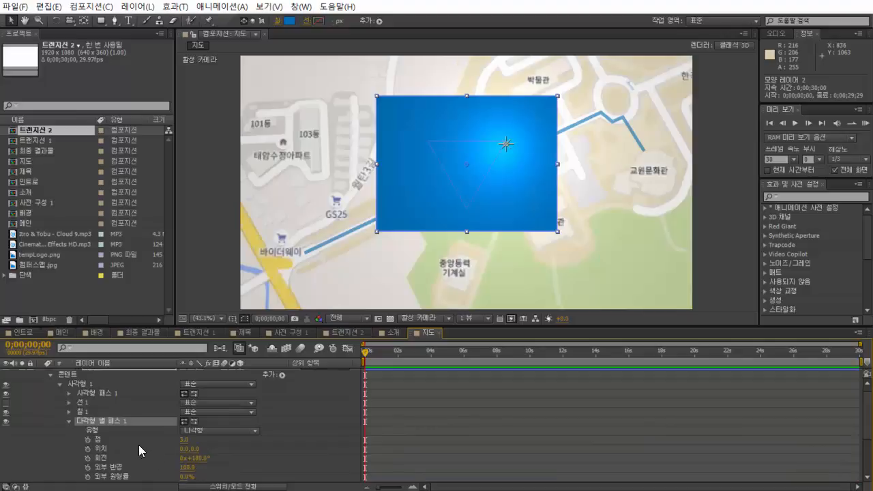
scroll(141, 443, down, 3)
drag(183, 420, 159, 421)
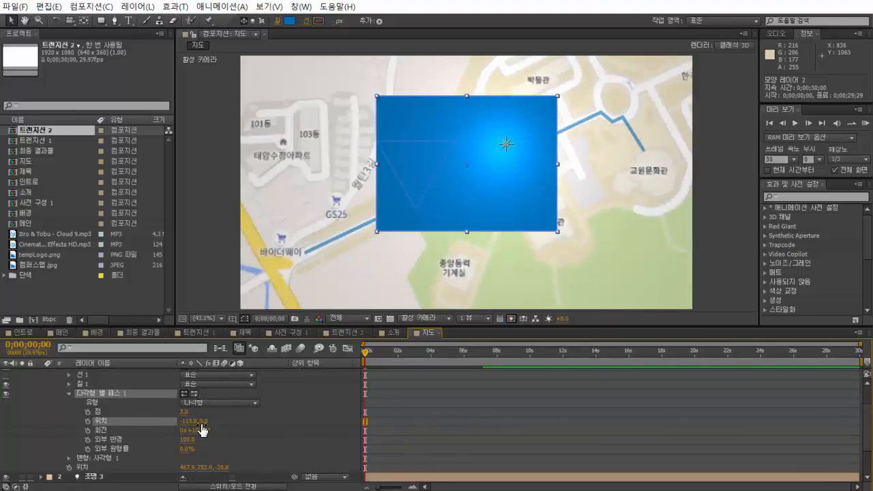
drag(202, 421, 309, 425)
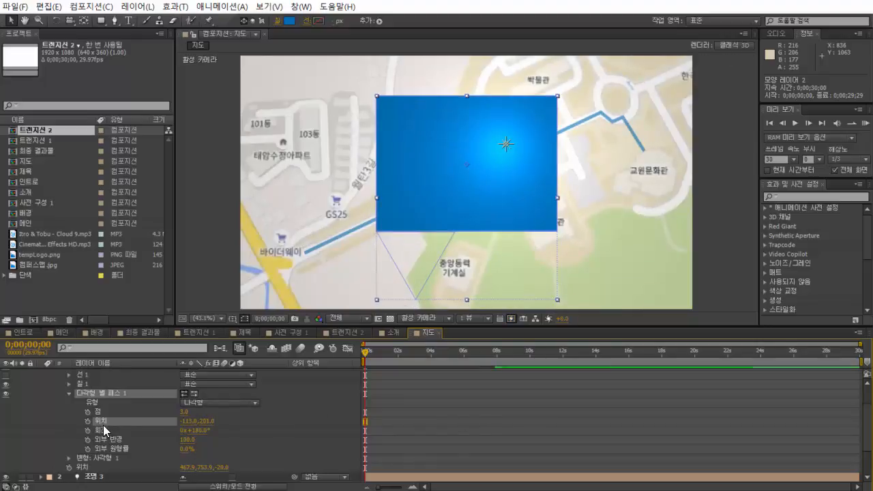
Reorder the triangle path directly below the rectangle path, above the group's stroke and fill, so the fill applies to it
scroll(102, 436, up, 1)
click(68, 393)
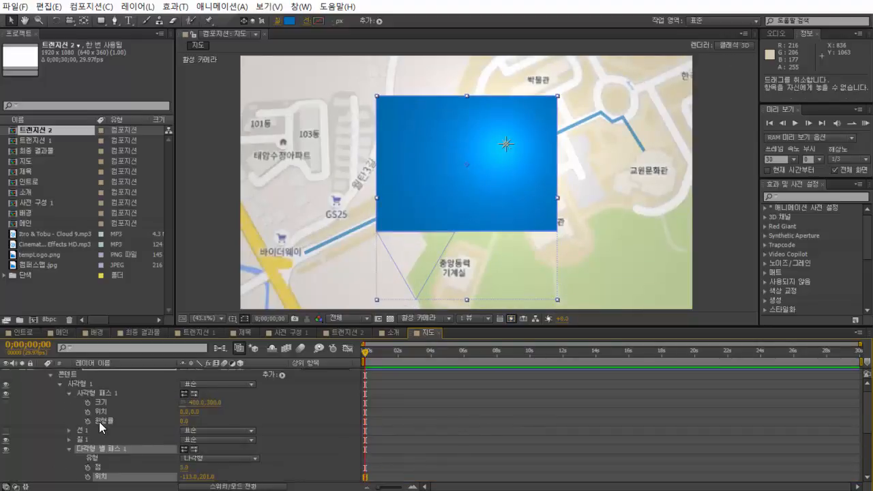
drag(104, 441, 115, 396)
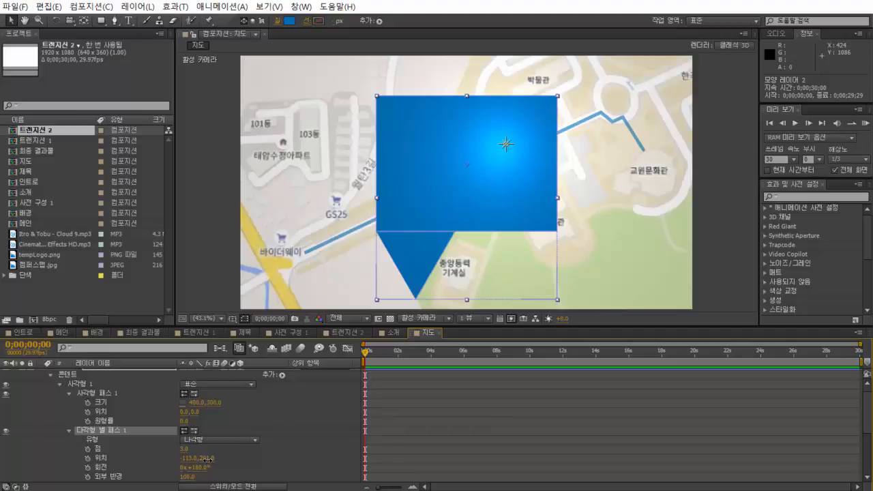
Shrink the triangle to an outer radius of about 51 and align it with the rectangle's lower-left corner at about -157, 172
drag(206, 459, 191, 459)
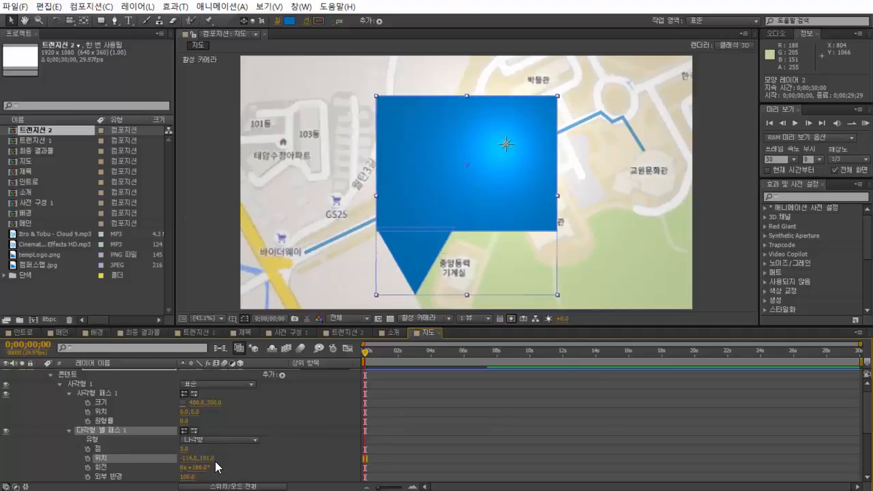
scroll(186, 468, down, 3)
drag(187, 448, 153, 448)
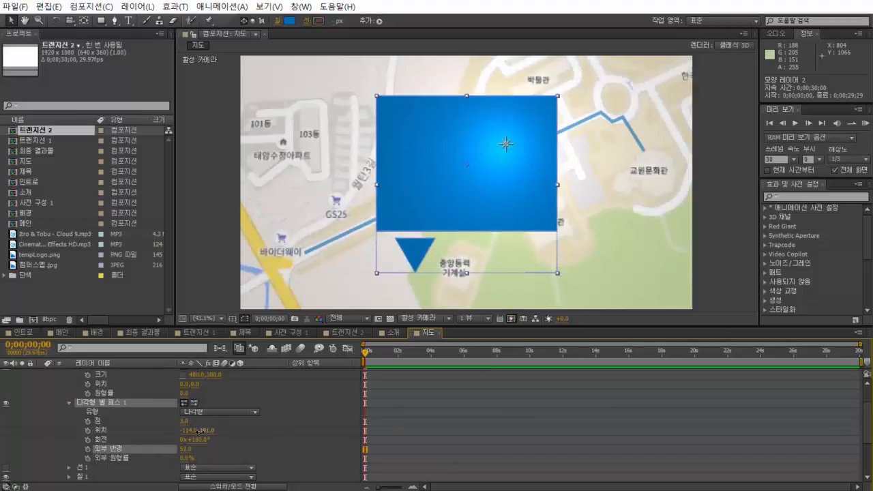
drag(205, 430, 162, 432)
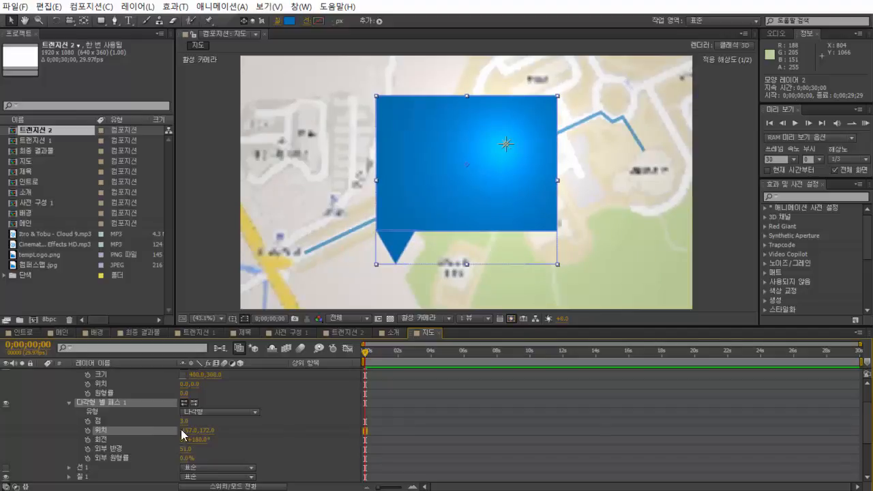
Set the rectangle path's height to 80, and refit the triangle beneath its lower-left corner at about -176, 52 with outer radius 28
click(713, 177)
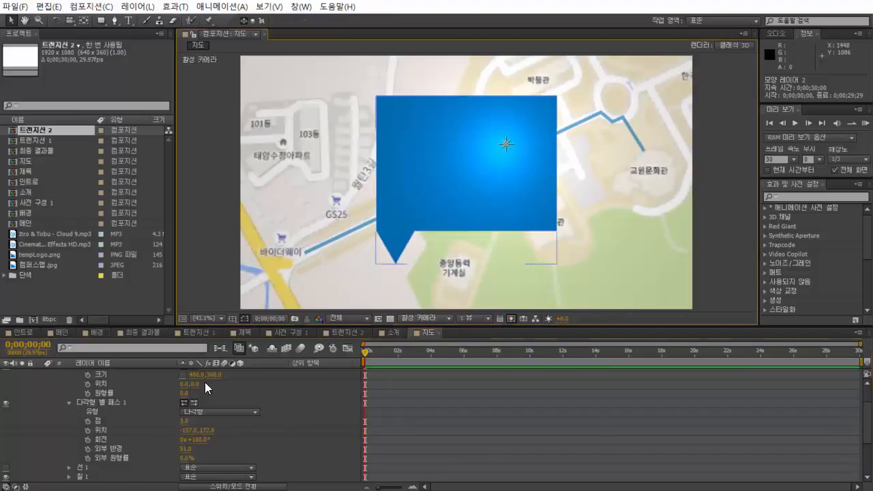
click(207, 375)
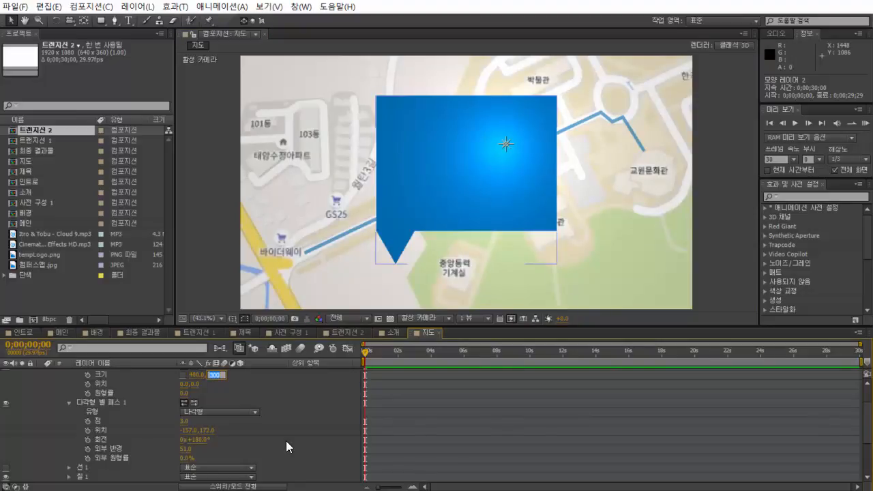
text(80)
key(Return)
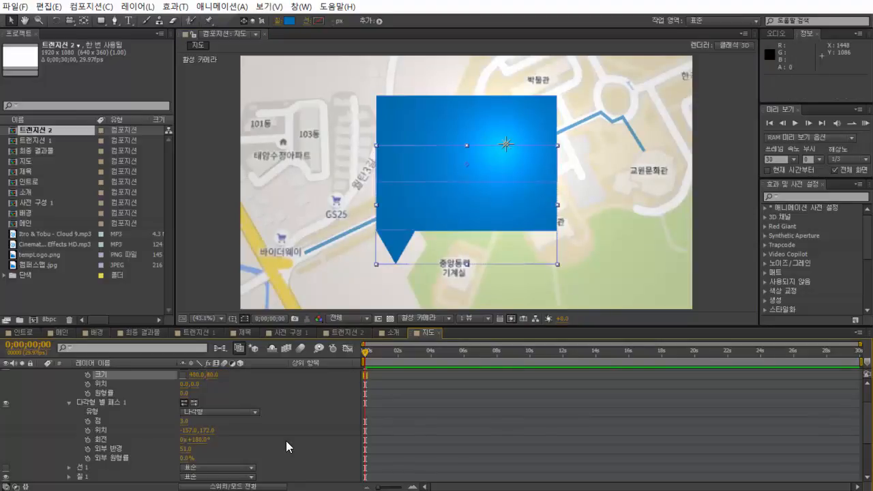
drag(201, 430, 134, 430)
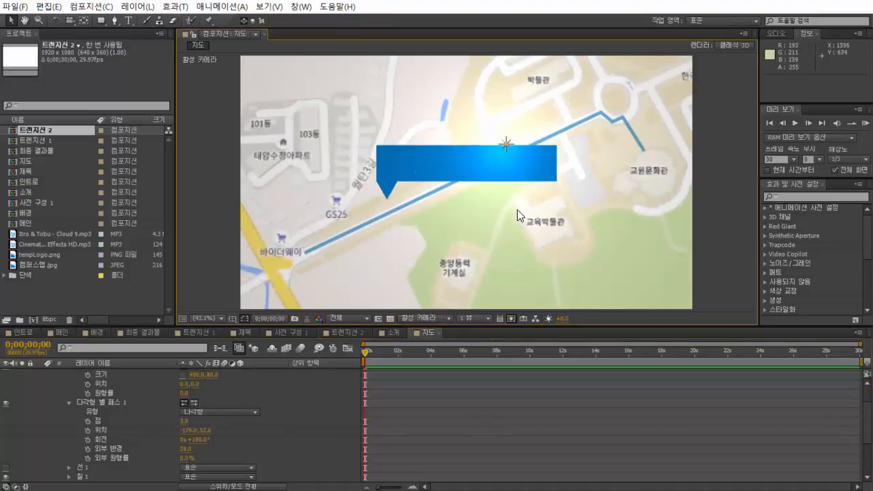
Set the callout shape layer's auto-orientation towards the camera
click(137, 6)
mouse_move(157, 132)
click(401, 318)
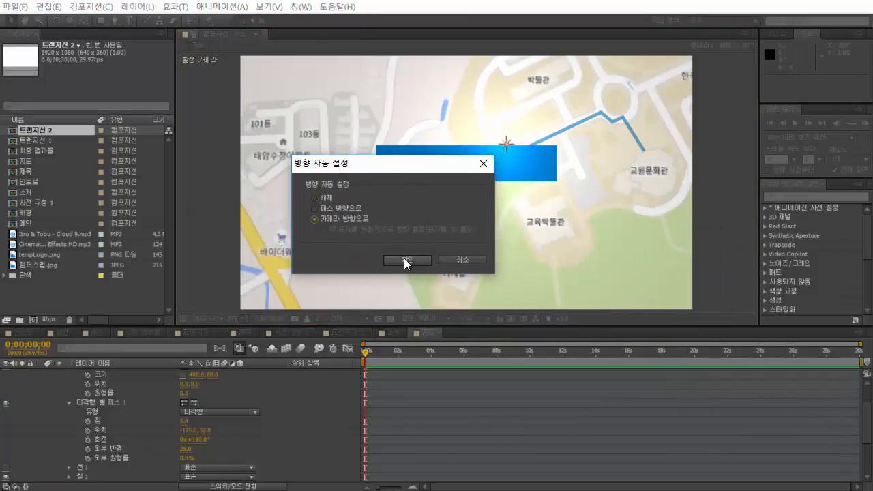
click(405, 259)
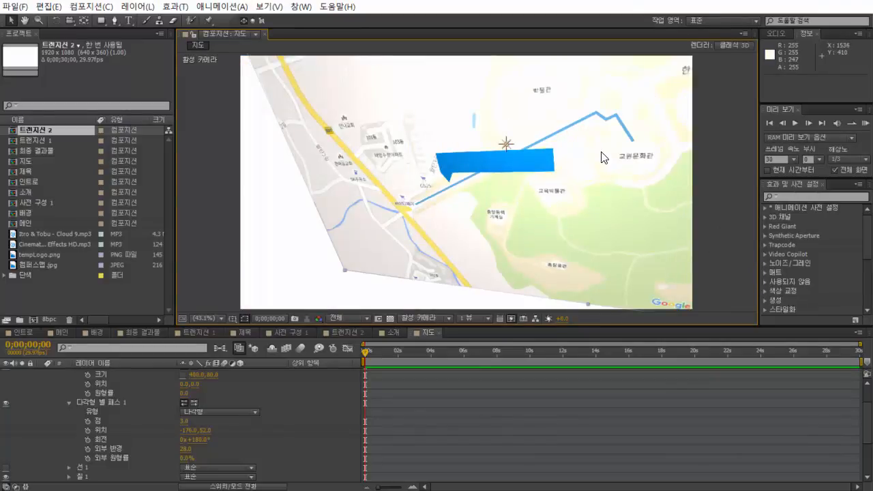
Rotate the 캠퍼스맵.jpg layer in 3D to an orientation of about 320°, 345°, 354°, undo the extra rotation and save the project
scroll(603, 216, down, 2)
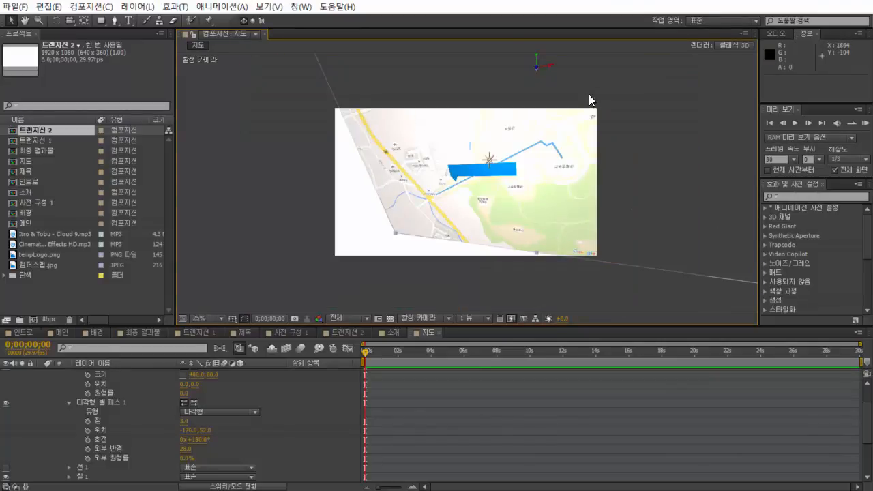
key(w)
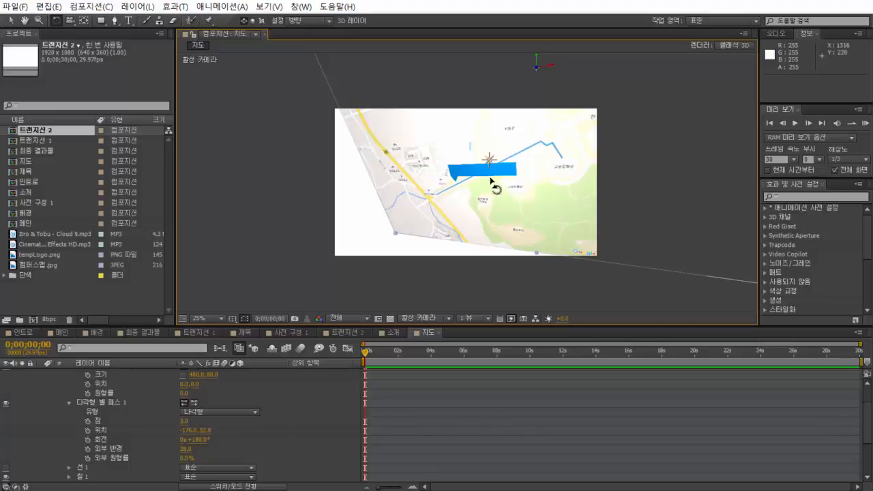
drag(538, 73, 537, 64)
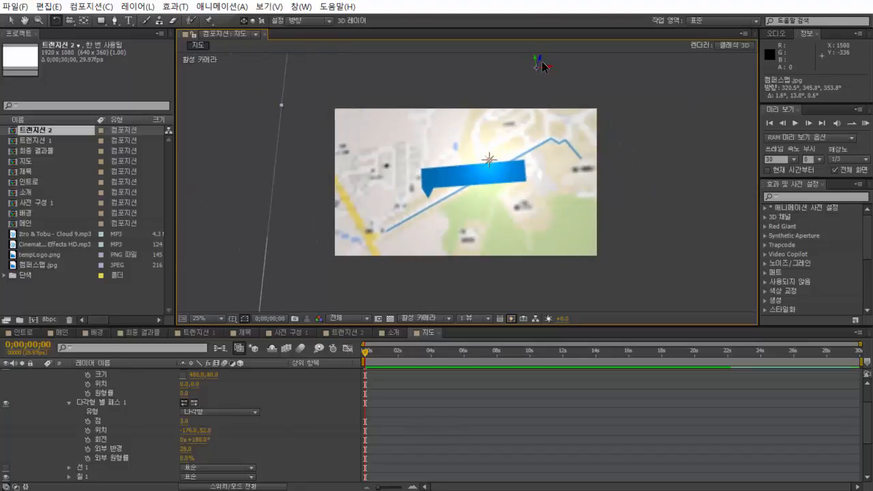
drag(560, 150, 555, 150)
key(ctrl+z)
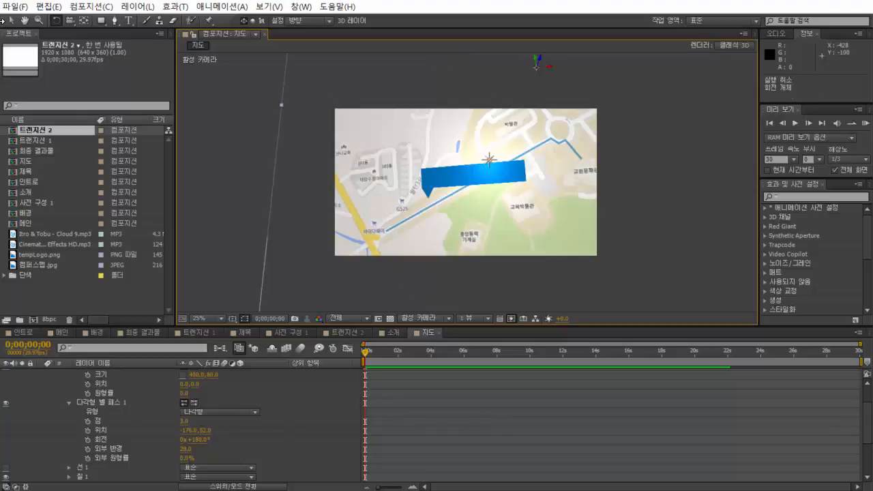
click(11, 20)
key(shift+slash)
key(ctrl+s)
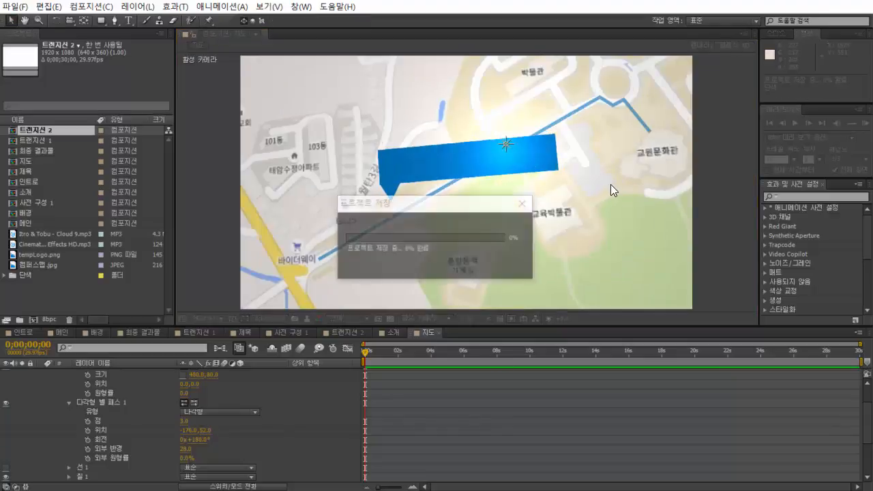
Collapse the callout layer's properties and move 모양 레이어 2 to the map's upper-left area, at about 368, 679, -37
click(69, 403)
scroll(71, 399, up, 2)
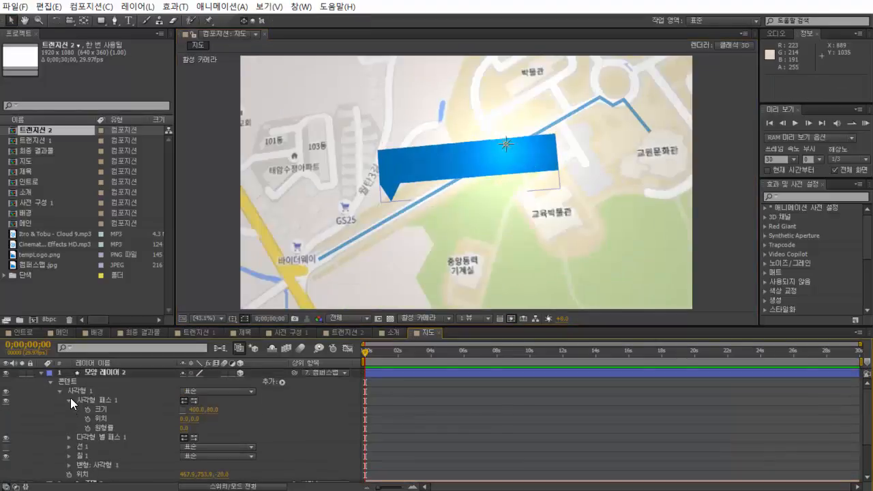
click(41, 372)
click(159, 372)
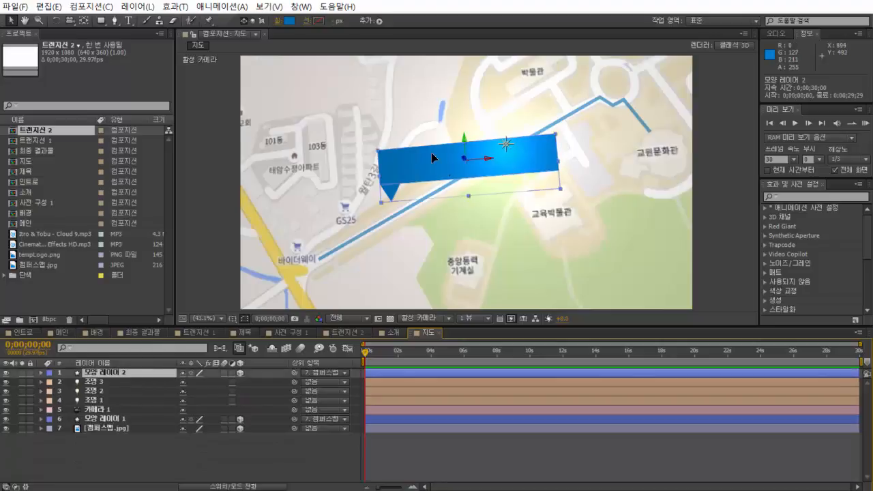
drag(431, 152, 259, 108)
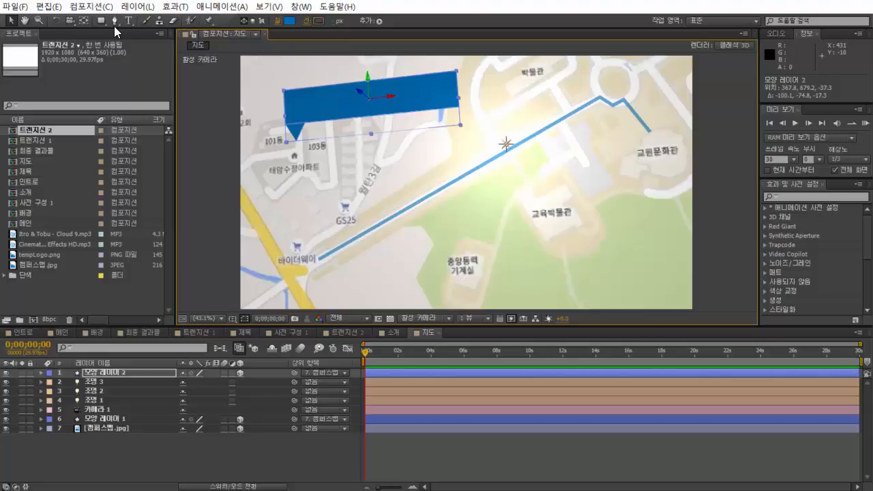
Add a white text layer reading 자취촌 and make it a 3D layer
key(ctrl+t)
click(462, 201)
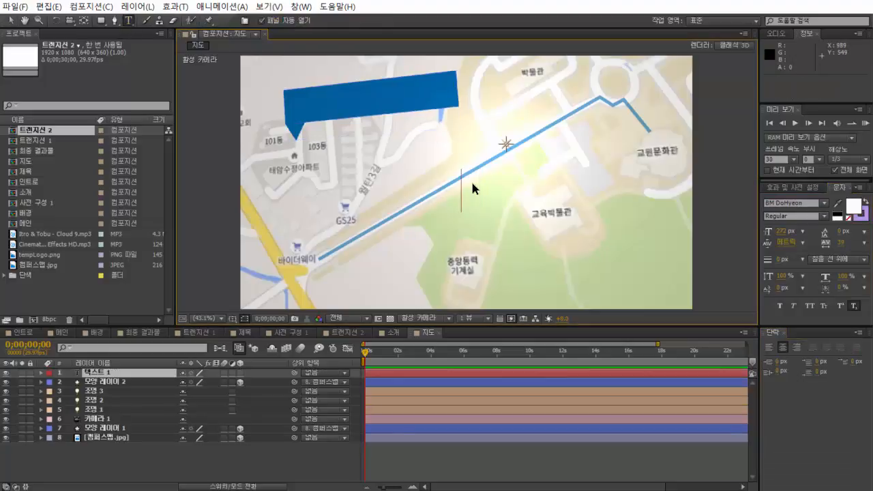
text(자취촌)
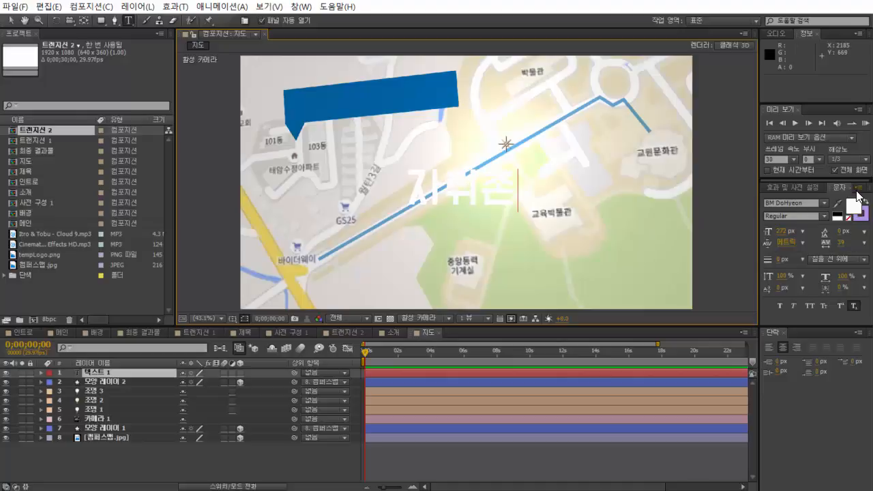
click(241, 373)
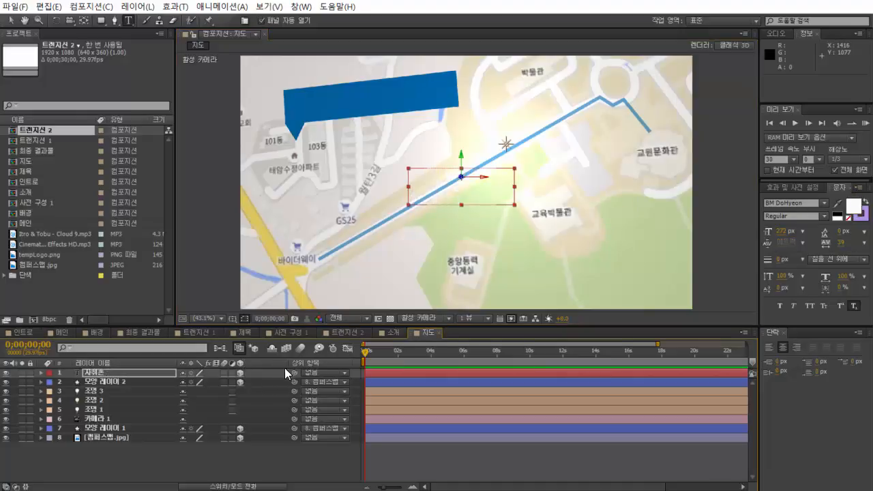
Parent the 자취촌 text layer to 모양 레이어 2 and set its position to 0, 0, 0
drag(294, 373, 134, 383)
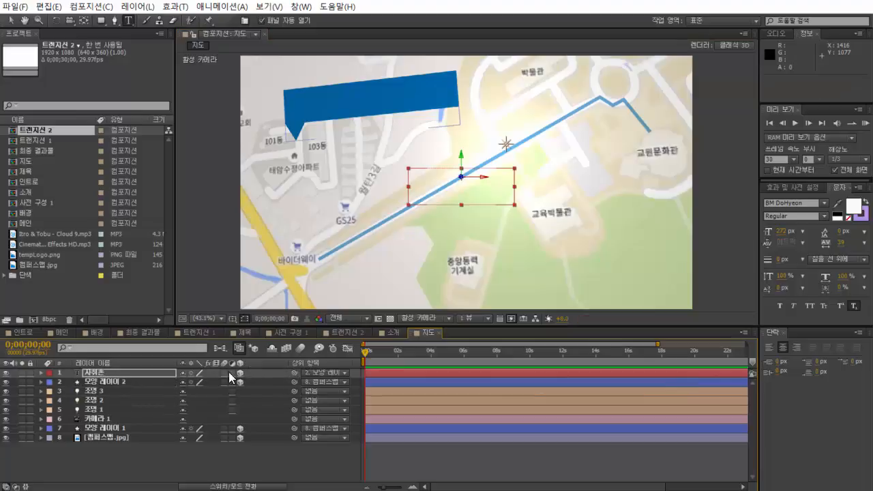
click(101, 375)
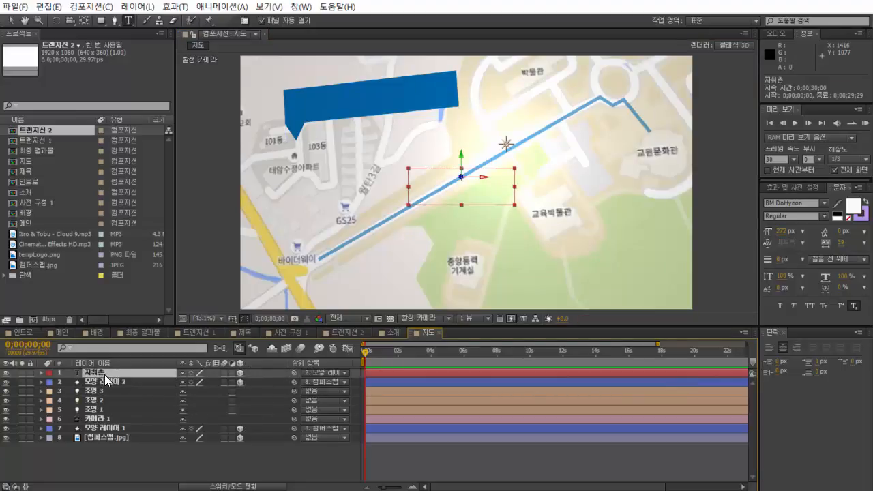
key(p)
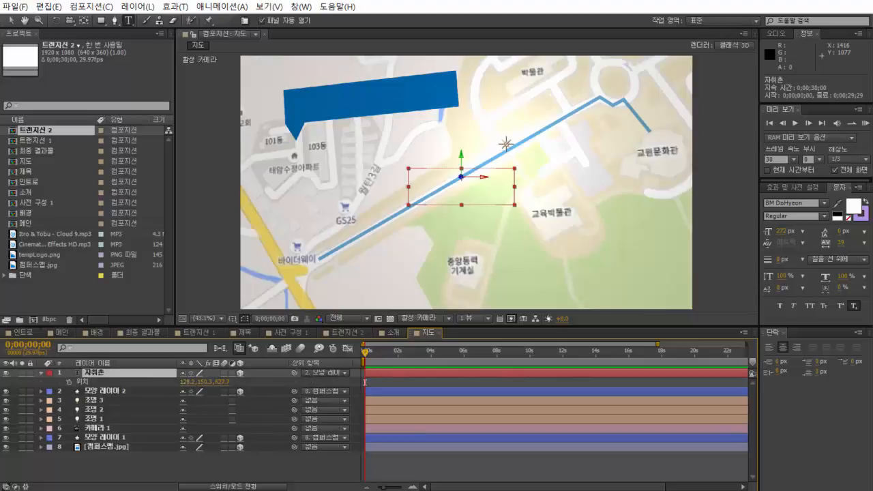
click(193, 382)
text(0)
key(Return)
click(206, 382)
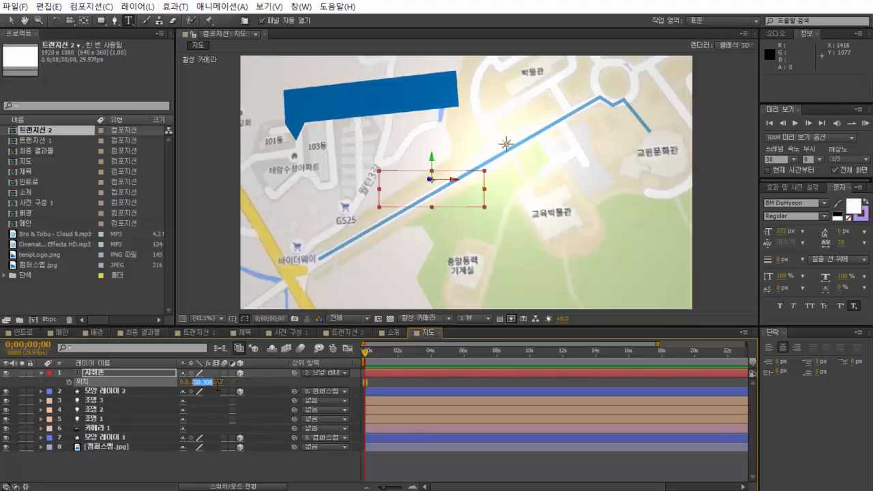
text(0)
key(Return)
click(218, 382)
text(0)
key(Return)
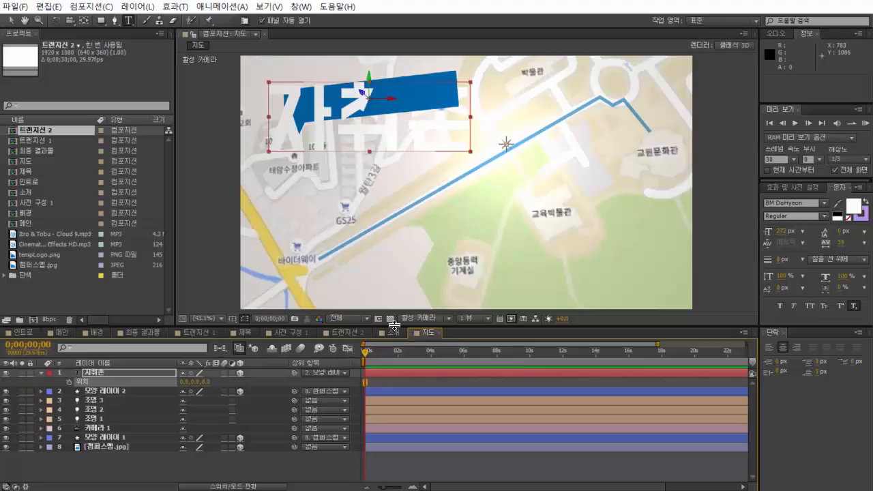
Set the 자취촌 text layer's orientation to 0°, 0°, 0° so it lies parallel to the callout
text(r)
text(0)
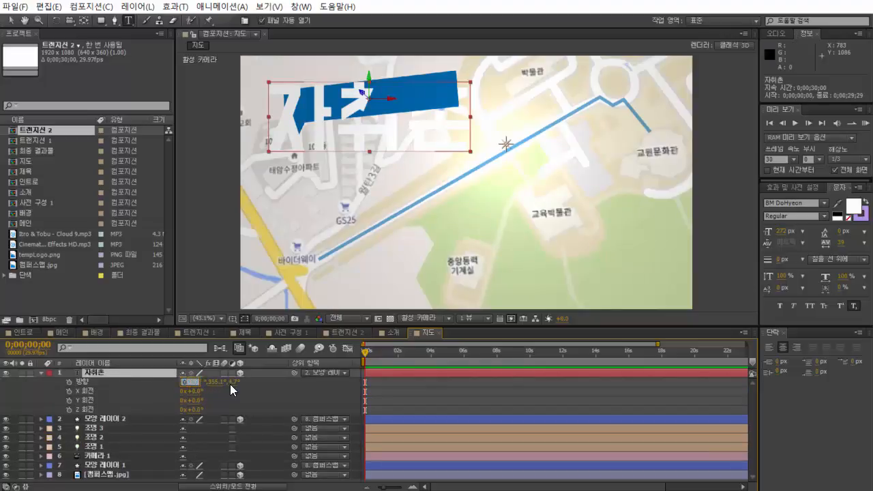
key(Return)
click(202, 383)
text(0)
key(Return)
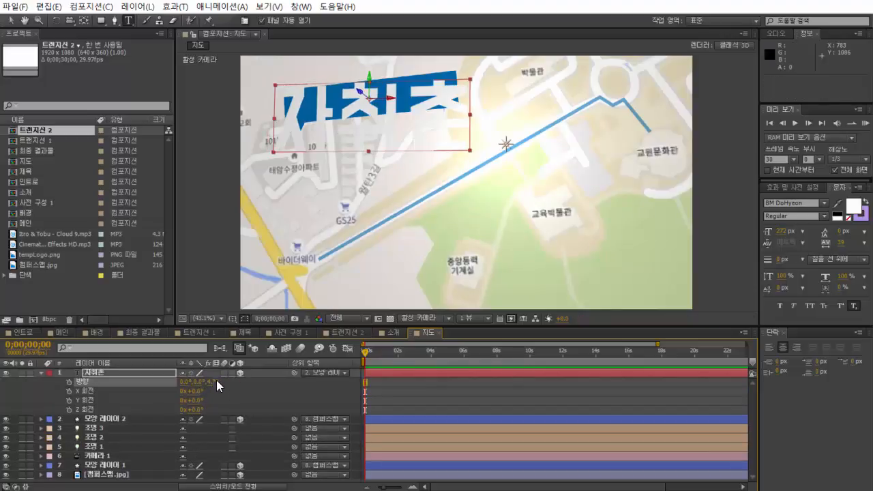
click(216, 380)
text(0)
key(Return)
Reduce the 자취촌 text to a font size of about 103 px and centre it inside the blue callout rectangle
click(112, 421)
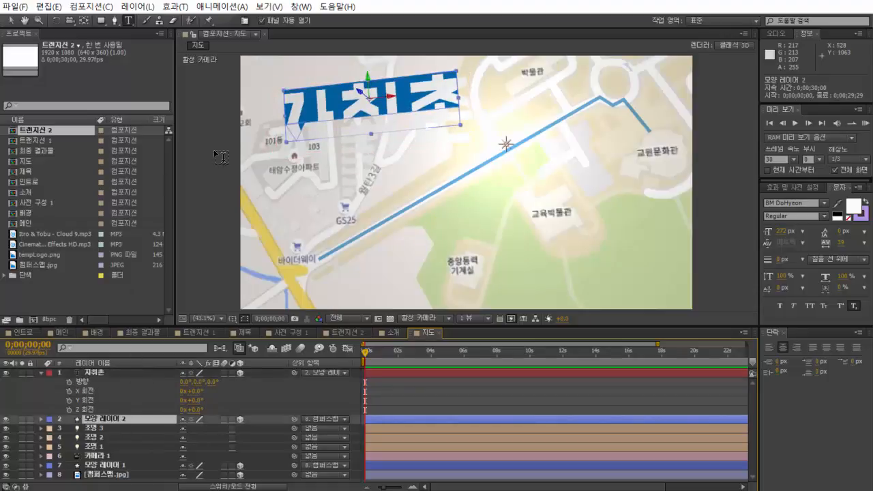
key(v)
click(465, 117)
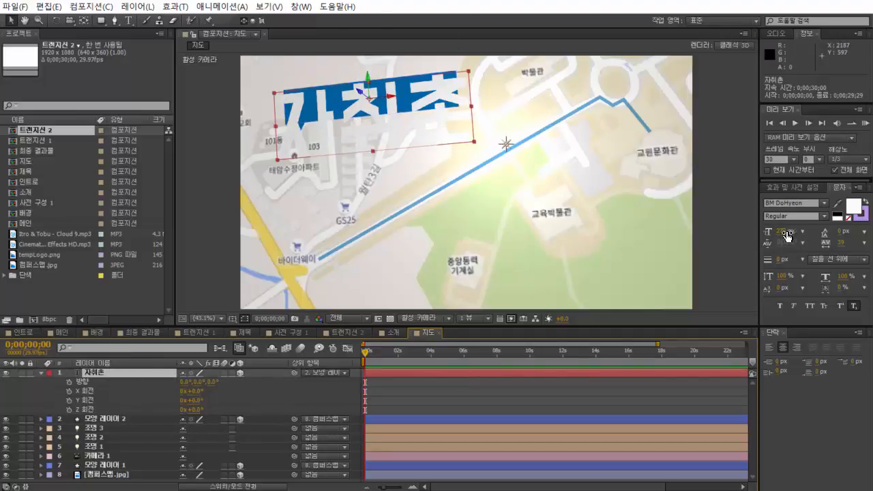
drag(788, 236, 679, 227)
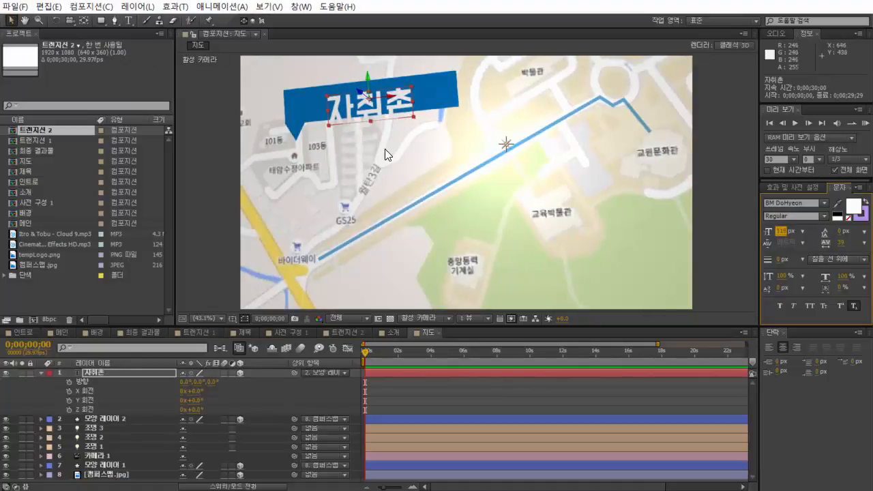
mouse_move(391, 109)
mouse_down()
mouse_move(392, 102)
mouse_move(366, 105)
mouse_up()
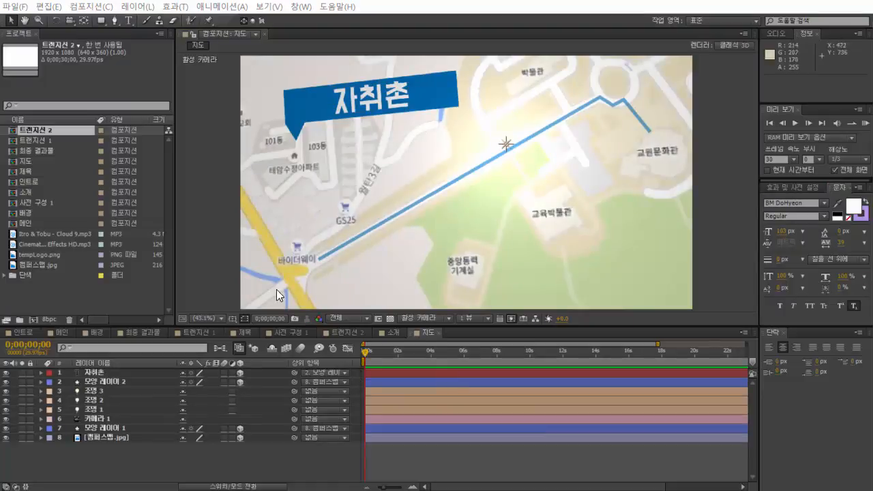
Turn on shadow casting (그림자 표시) in the material options of 모양 레이어 2
click(119, 381)
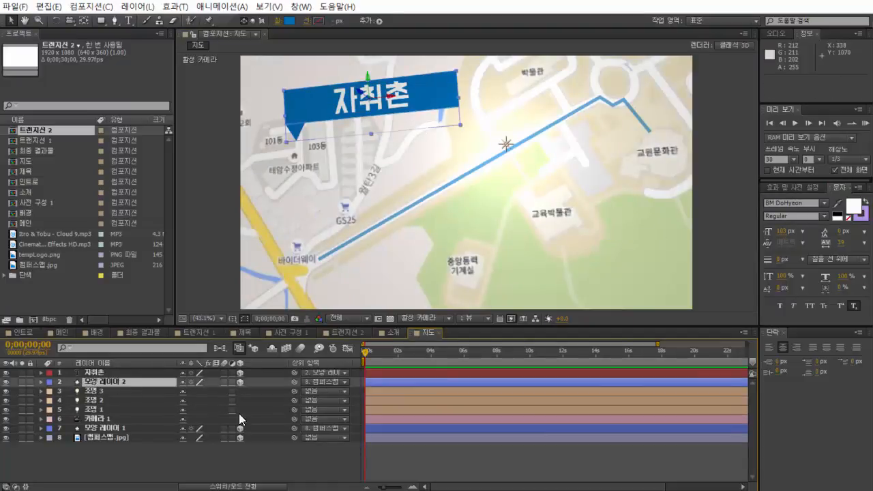
key(a)
key(a)
click(187, 401)
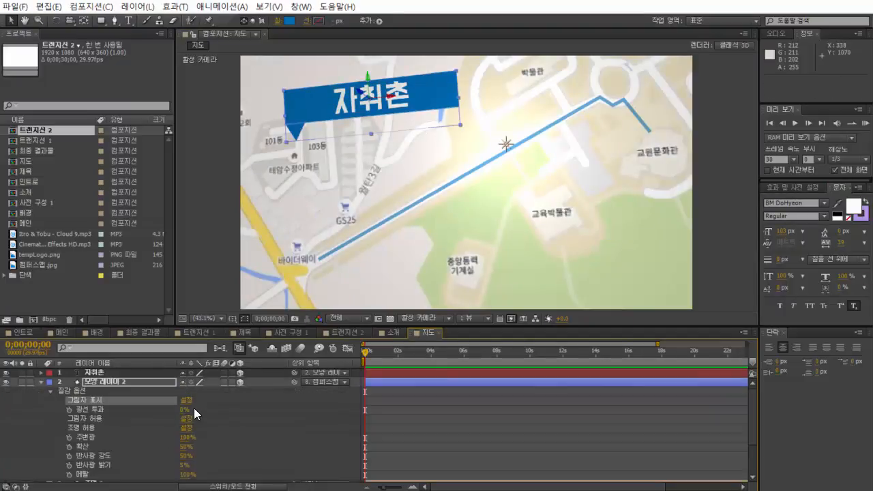
click(41, 383)
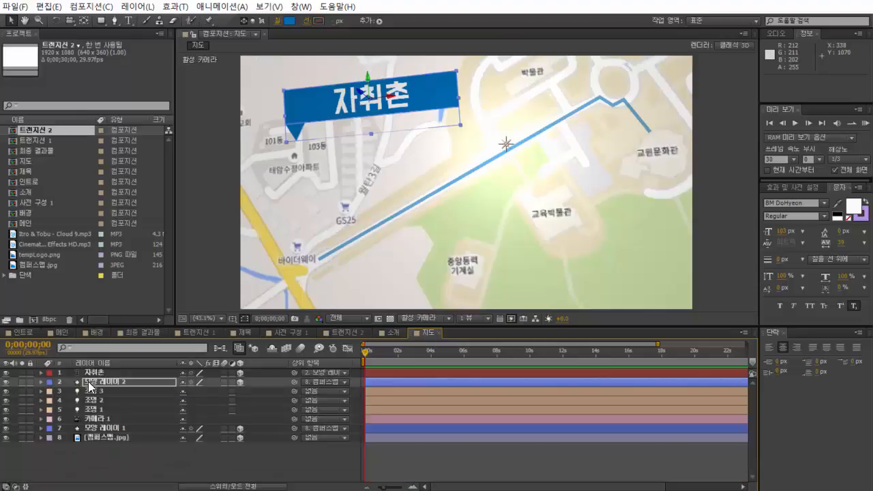
Set the callout layer's anchor point to -180, 72, 0 at its pointer tip and move the layer to about 279, 731 near the apartments
click(41, 381)
click(50, 401)
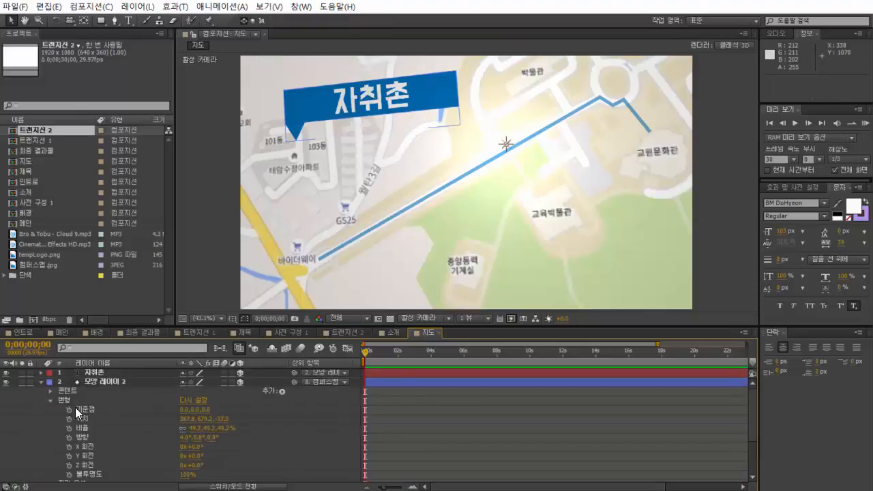
drag(184, 414, 113, 410)
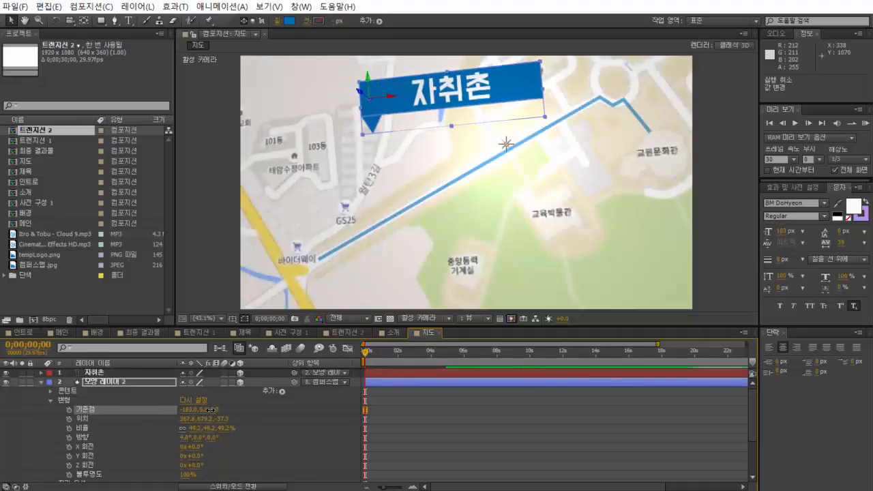
drag(209, 410, 256, 413)
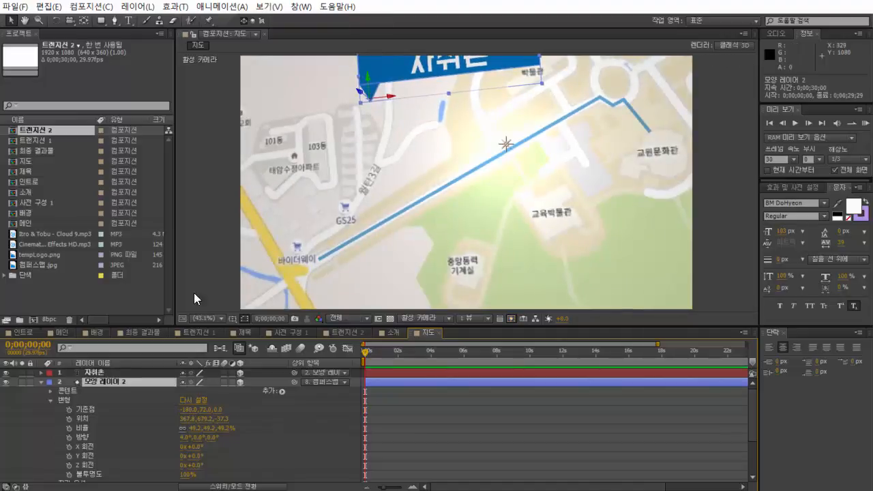
drag(419, 65, 332, 123)
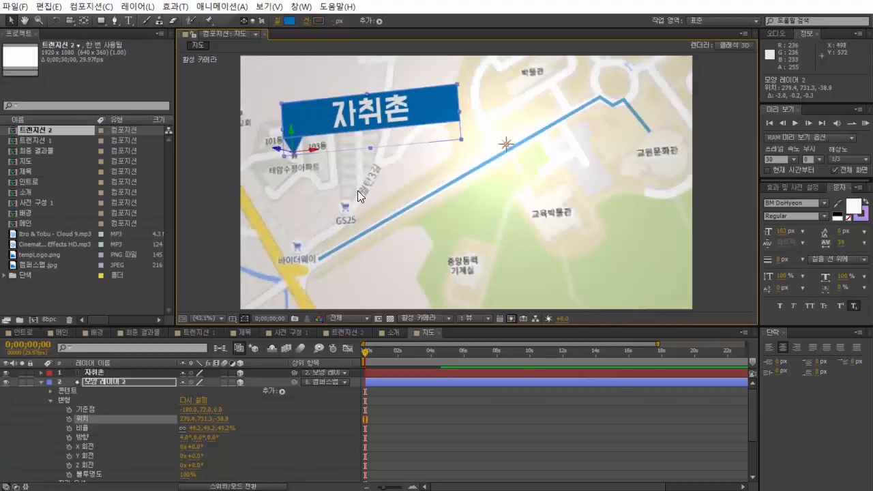
Animate the scale of 모양 레이어 2 from 0% at 0 seconds to 49.2% about one second in
key(s)
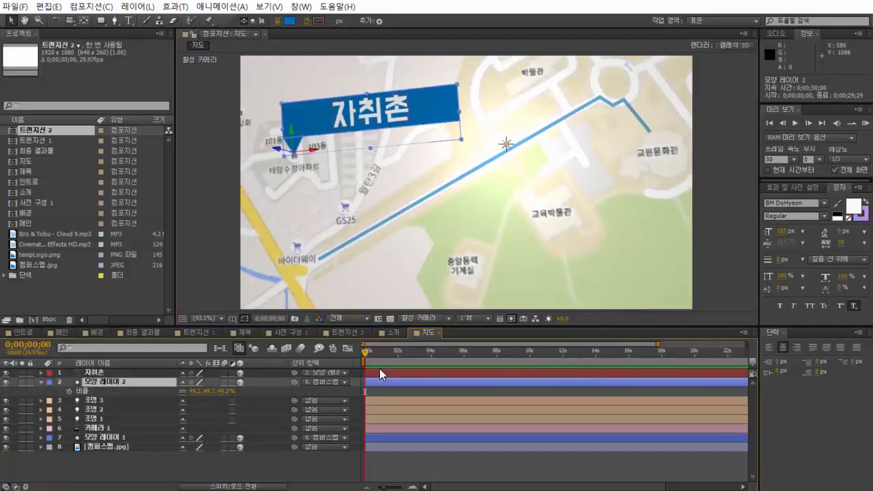
click(69, 391)
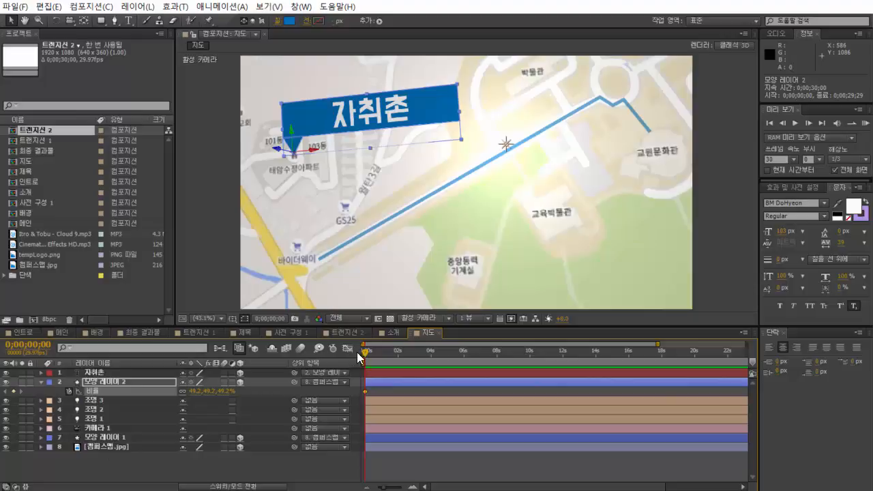
drag(366, 355, 381, 359)
click(364, 354)
text(0)
key(Return)
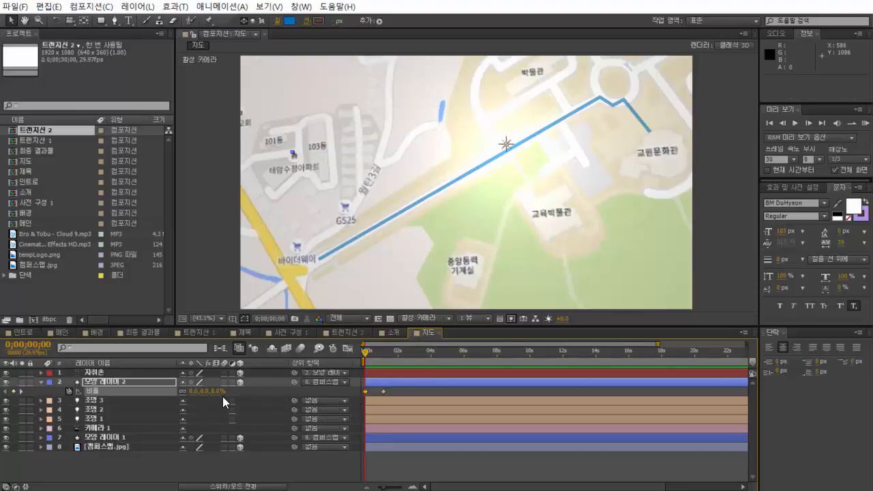
click(212, 391)
click(371, 354)
drag(374, 354, 382, 369)
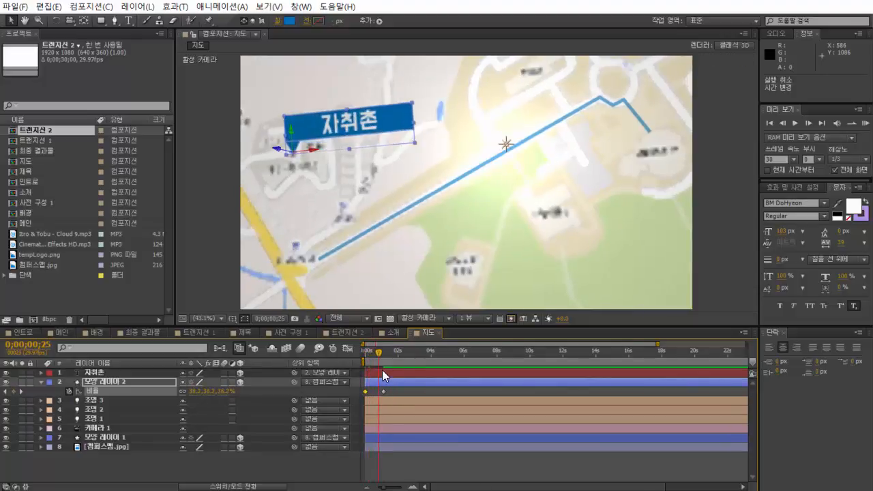
Apply easy ease to both scale keyframes of 모양 레이어 2 and preview the callout's pop-in
drag(428, 389, 360, 404)
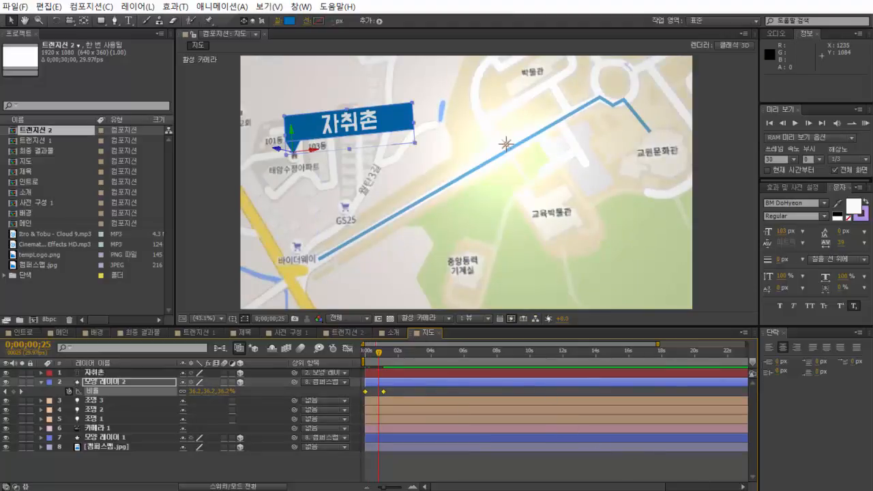
key(KP_0)
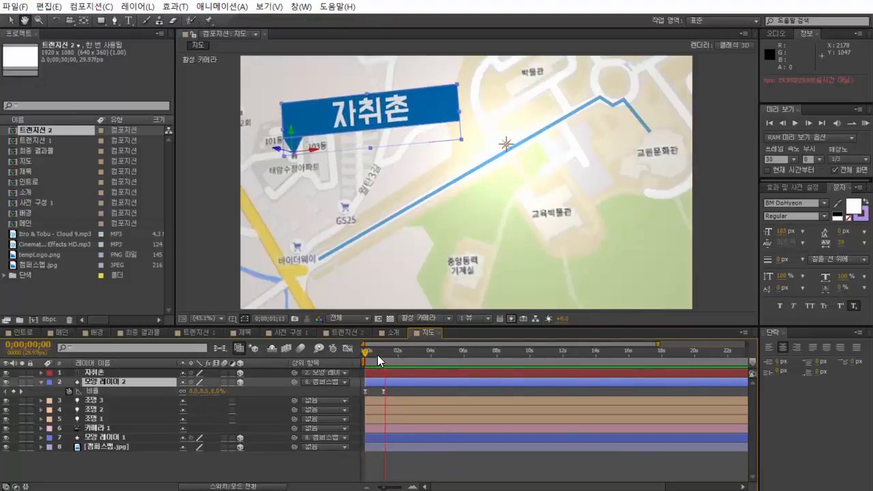
click(39, 380)
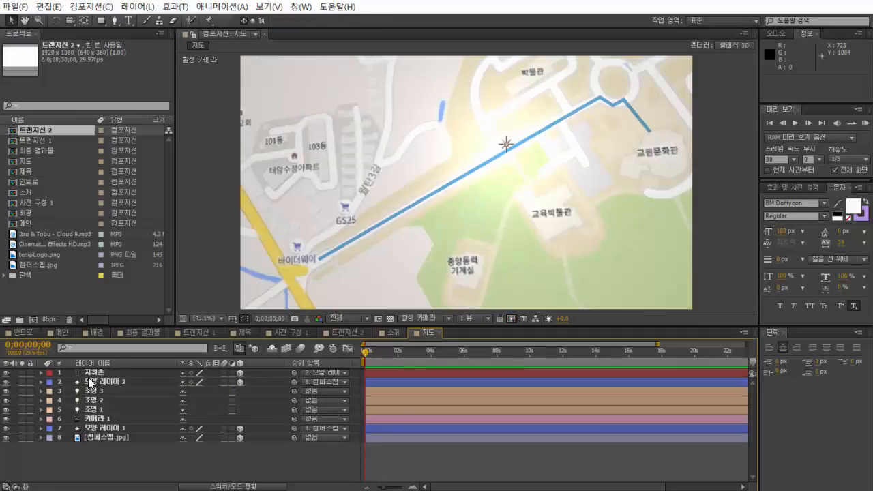
Duplicate the 자취촌 text and its callout shape together, and move the copies so the pointer sits at the route's start near 바이더웨이
click(95, 373)
ctrl+click(115, 385)
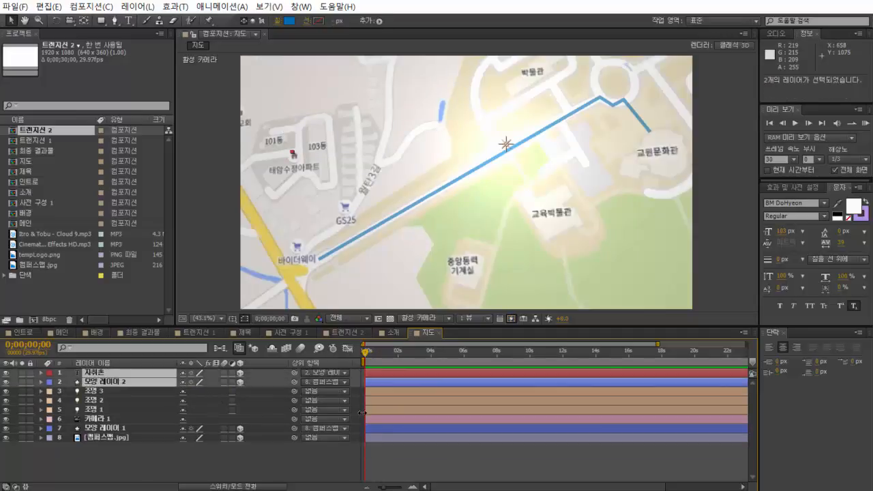
key(ctrl+d)
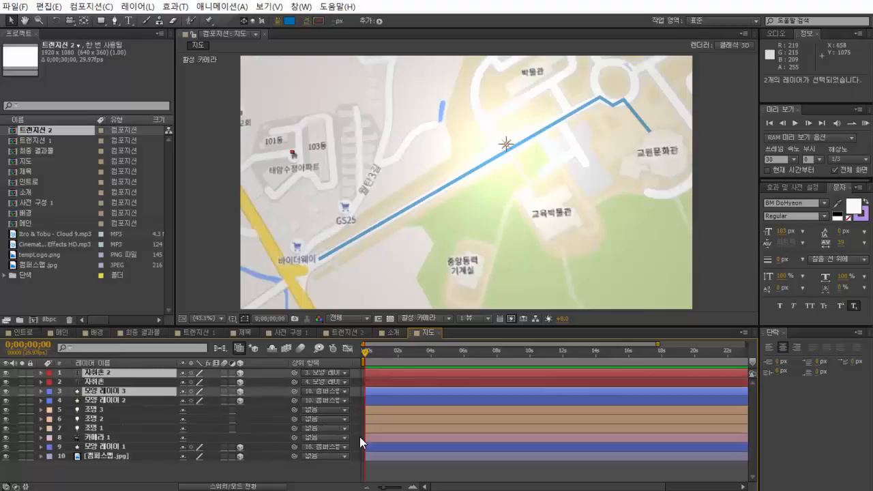
drag(369, 353, 382, 358)
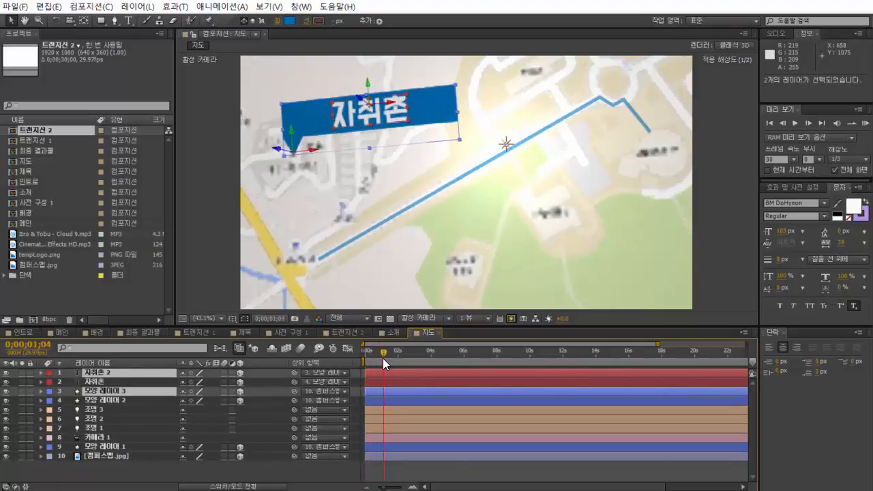
drag(445, 135, 441, 216)
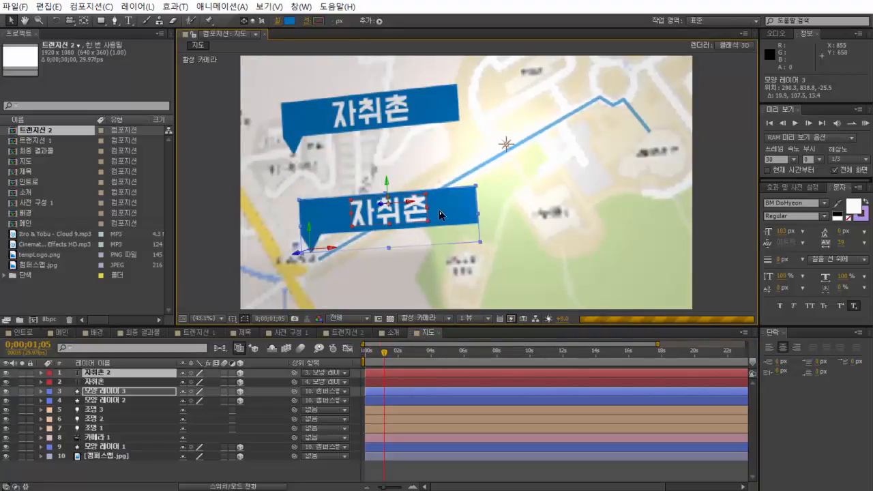
drag(439, 211, 447, 217)
Change the text of the duplicated callout to 정문
click(113, 374)
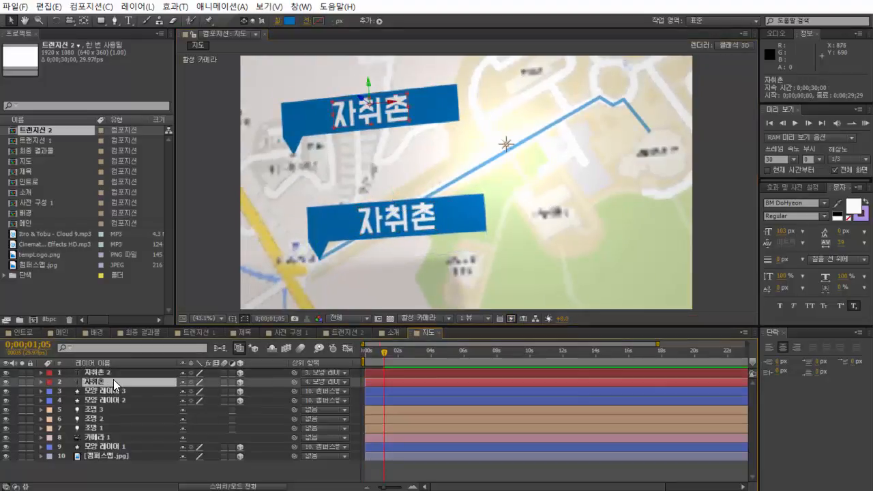
key(ctrl+t)
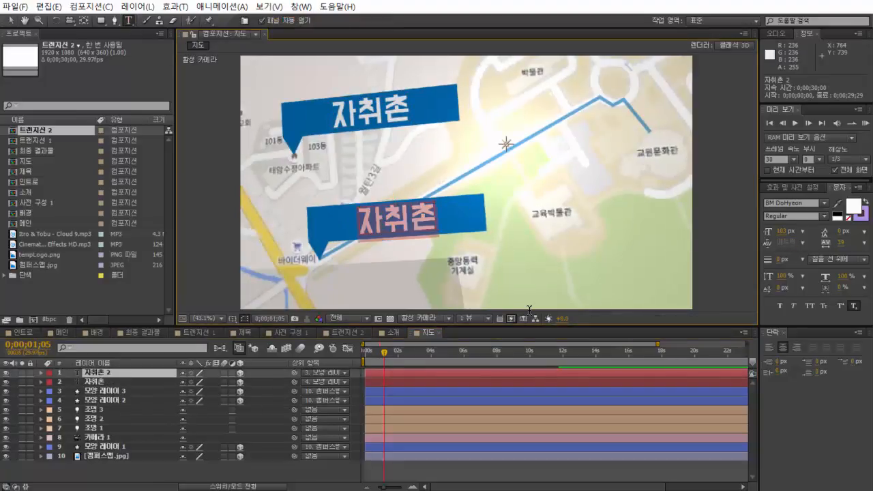
text(정문)
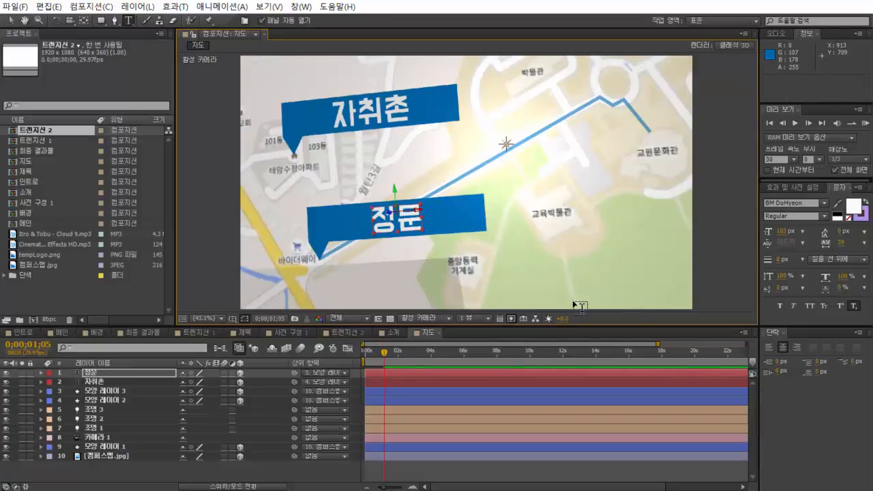
Add Trim Paths (패스 다듬어 자르기) to the route line 모양 레이어 1 and test its end value, returning it to 100%
click(388, 354)
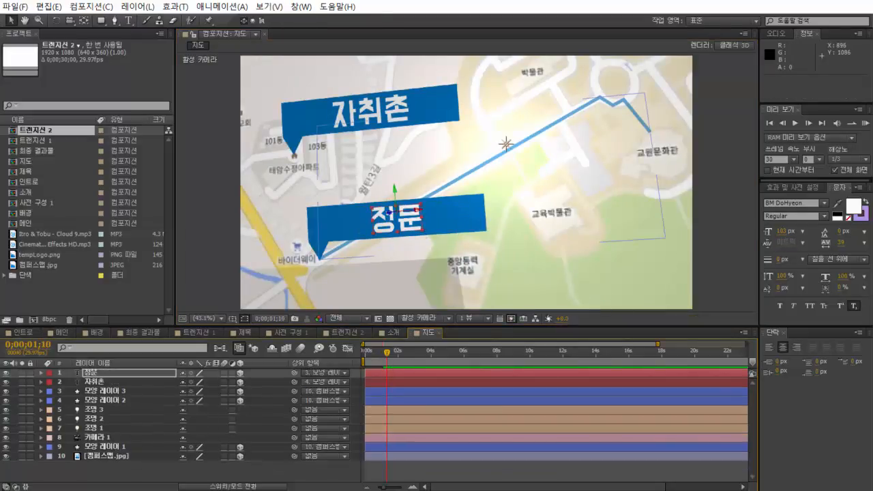
click(165, 446)
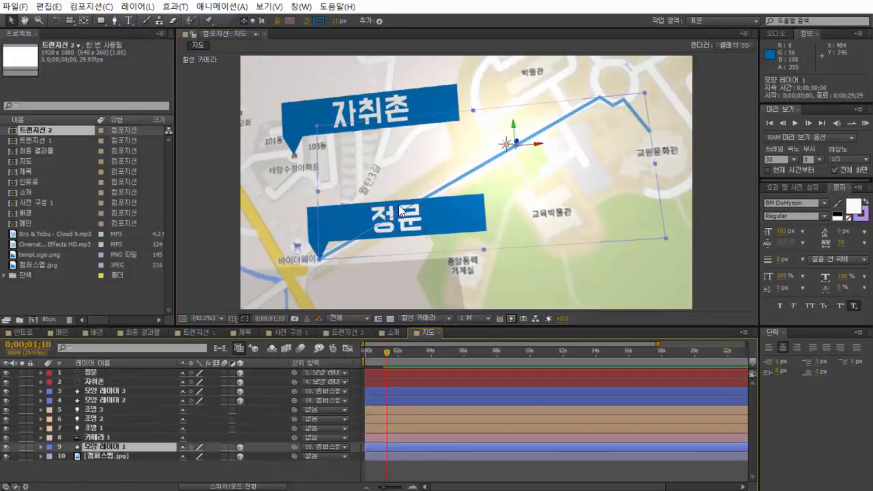
click(41, 447)
scroll(95, 440, down, 1)
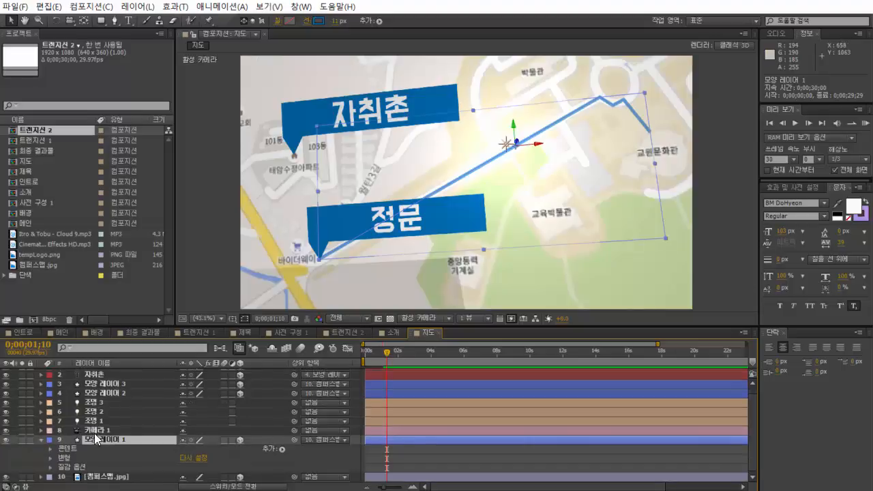
click(379, 23)
click(464, 214)
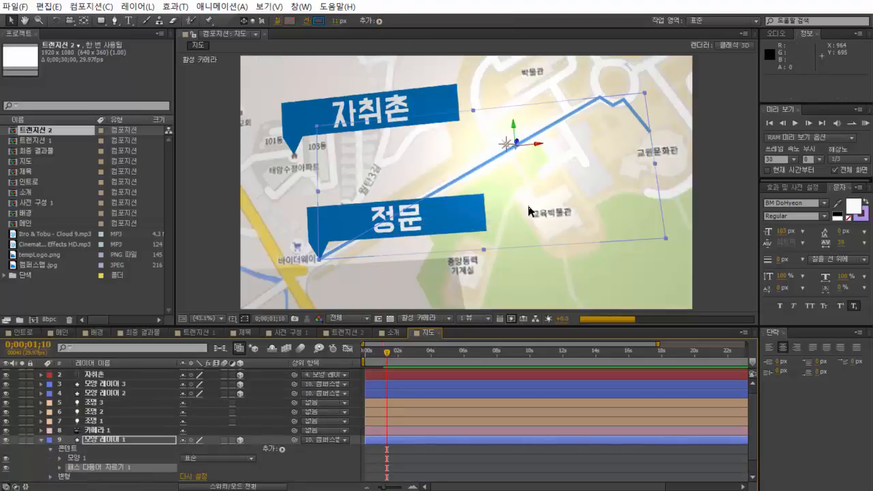
scroll(343, 426, down, 2)
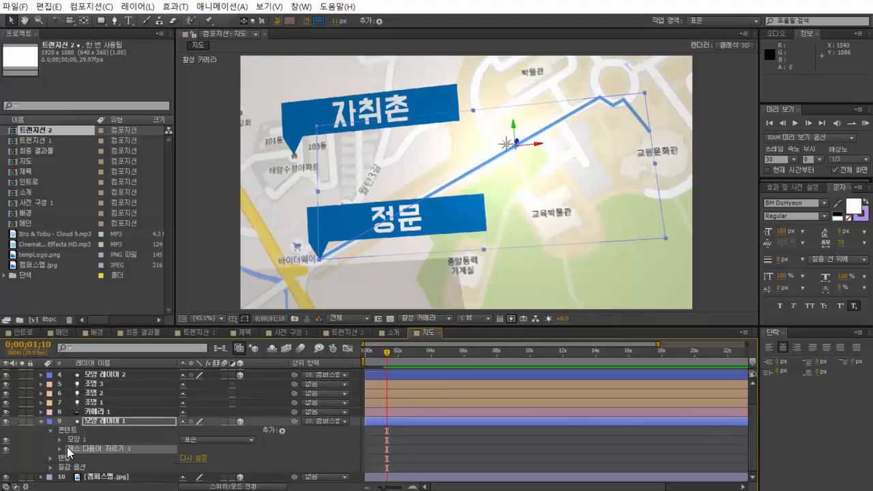
click(59, 449)
scroll(154, 440, down, 4)
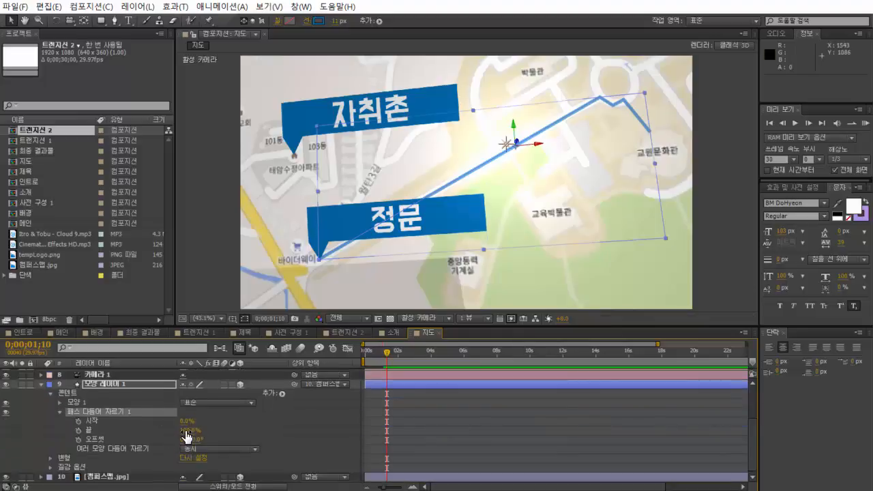
mouse_move(188, 431)
mouse_down()
mouse_move(117, 431)
mouse_move(218, 439)
mouse_move(191, 438)
mouse_up()
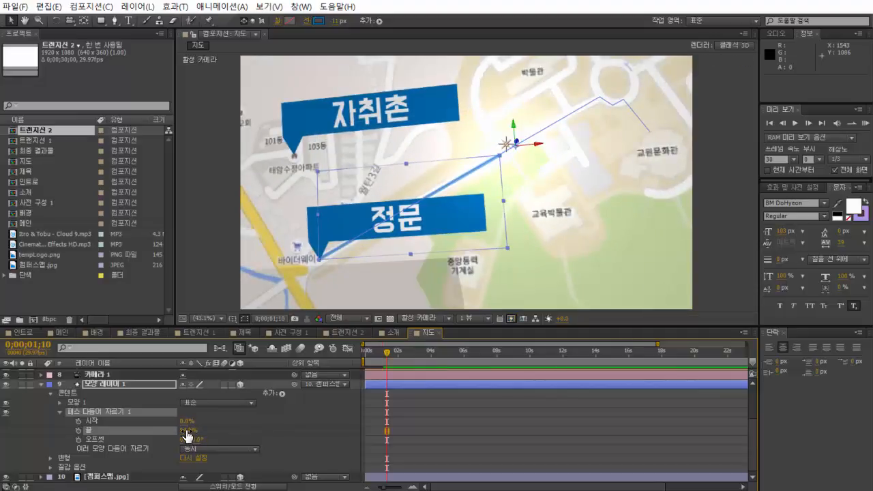
drag(186, 431, 272, 433)
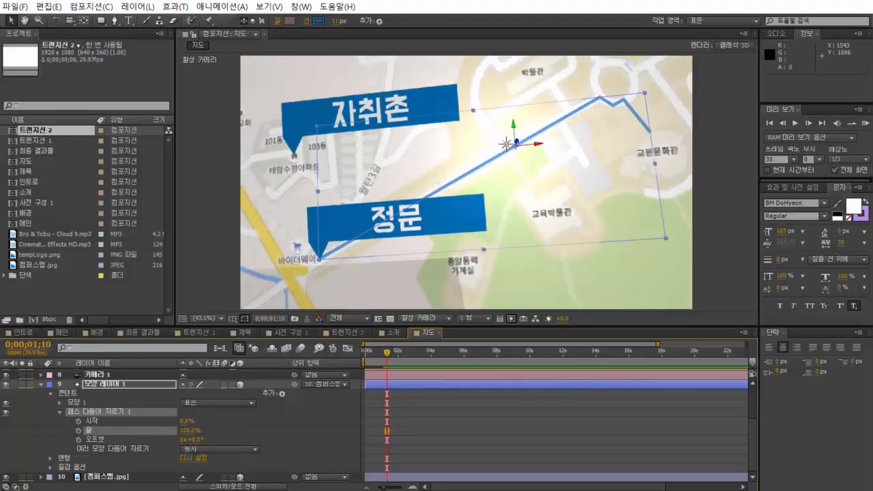
Keyframe the route line's trim end (끝) from 0% at 0 seconds to 100% at about 4 seconds
click(362, 353)
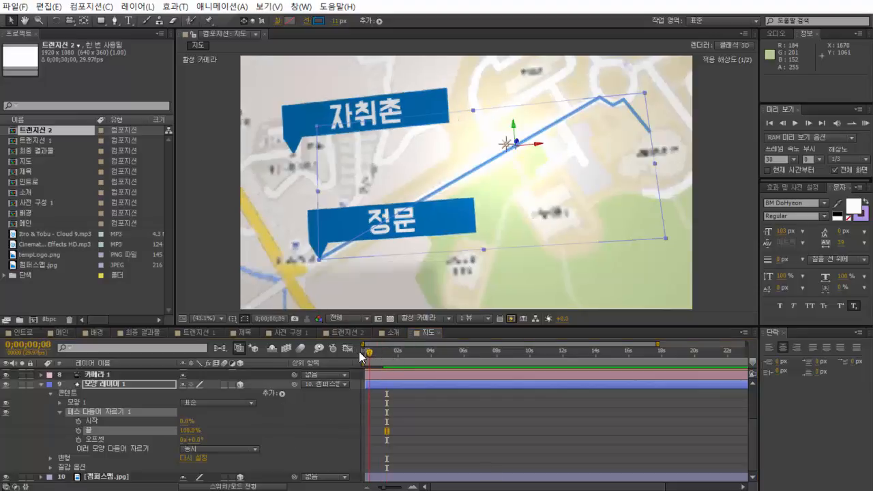
click(189, 430)
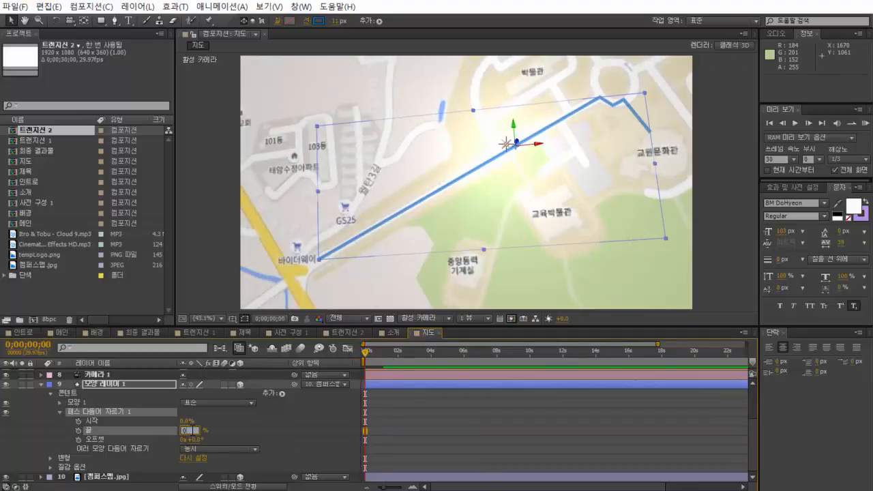
text(0)
key(Return)
click(79, 430)
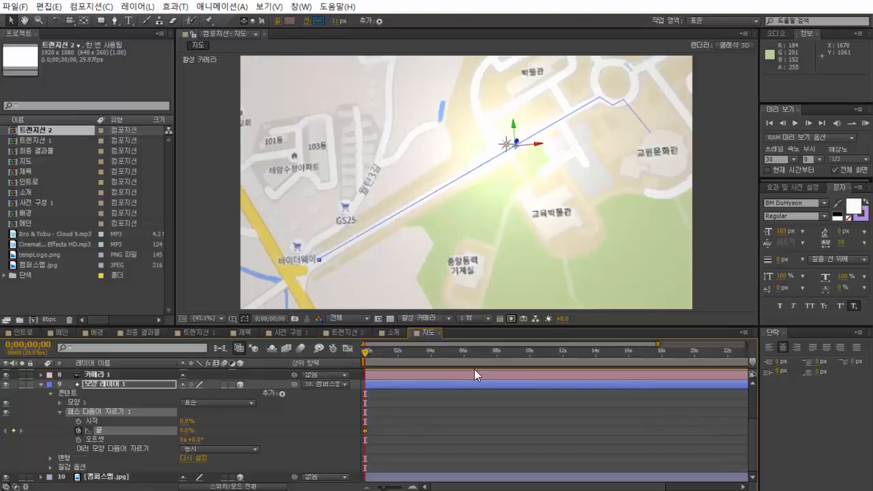
drag(367, 355, 429, 366)
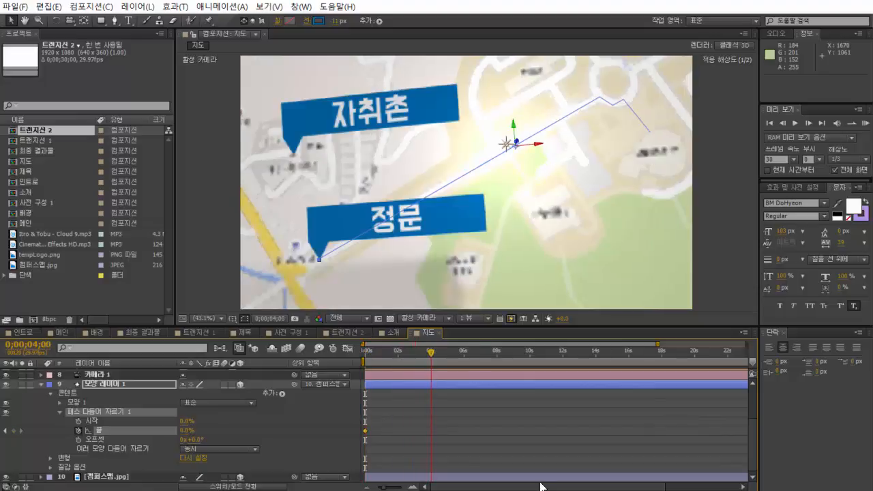
click(185, 431)
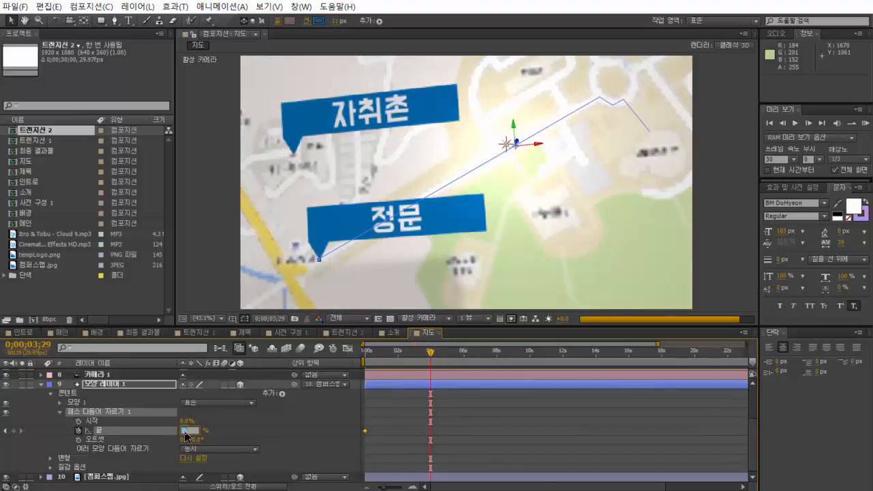
text(100)
key(Return)
mouse_move(390, 357)
mouse_down()
mouse_move(363, 358)
mouse_move(414, 371)
mouse_up()
key(F2)
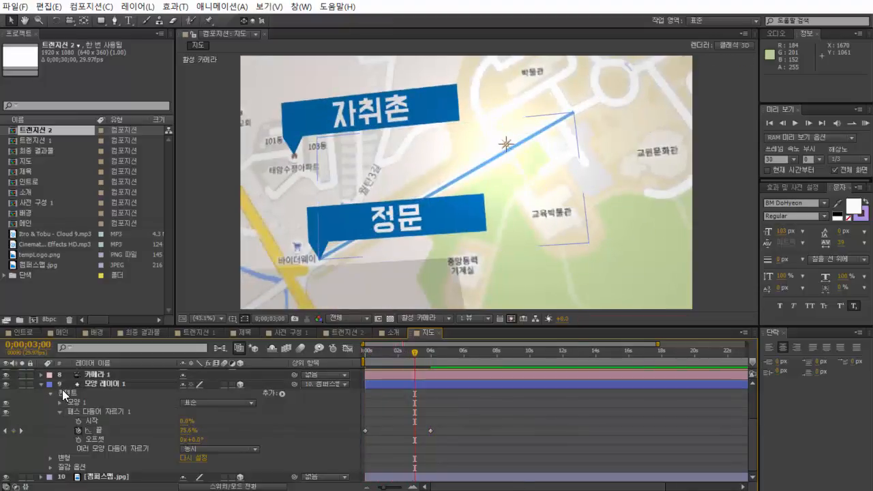
click(41, 384)
Shift the 정문 text and 모양 레이어 3 together so both start at about 0;00;01;02
click(92, 373)
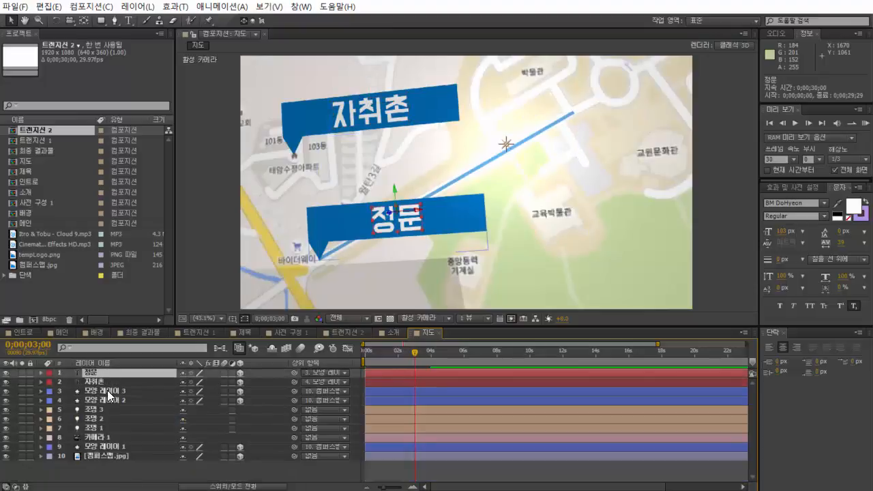
ctrl+click(107, 390)
drag(400, 374, 417, 379)
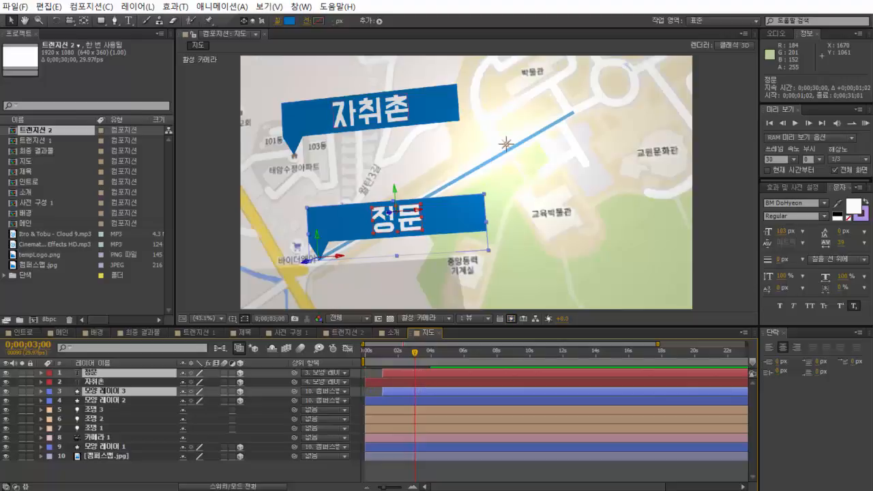
click(407, 380)
Shift the route layer 모양 레이어 1 to start at about one second, in line with the 정문 callout, and preview the sequence
click(395, 391)
key(i)
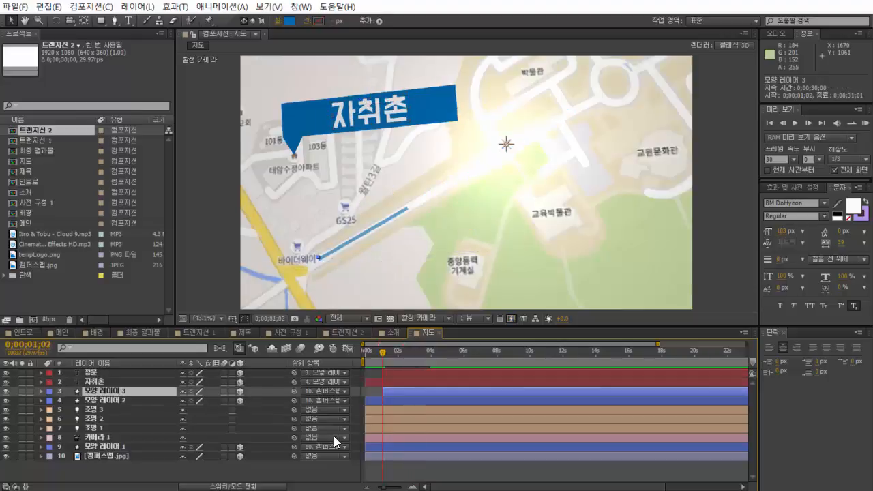
click(181, 447)
drag(434, 446, 452, 448)
click(413, 457)
key(KP_0)
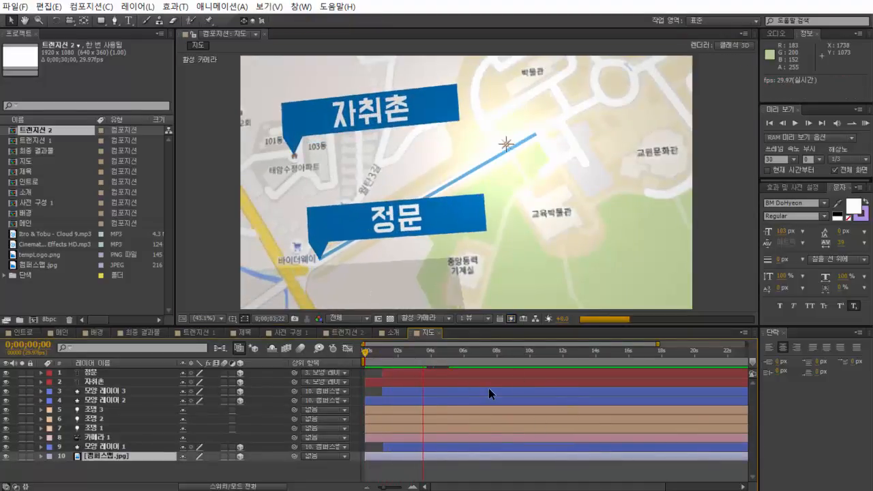
Start position (위치) and scale (비율) keyframes on the 캠퍼스맵.jpg layer at 0;00;01;05
click(118, 459)
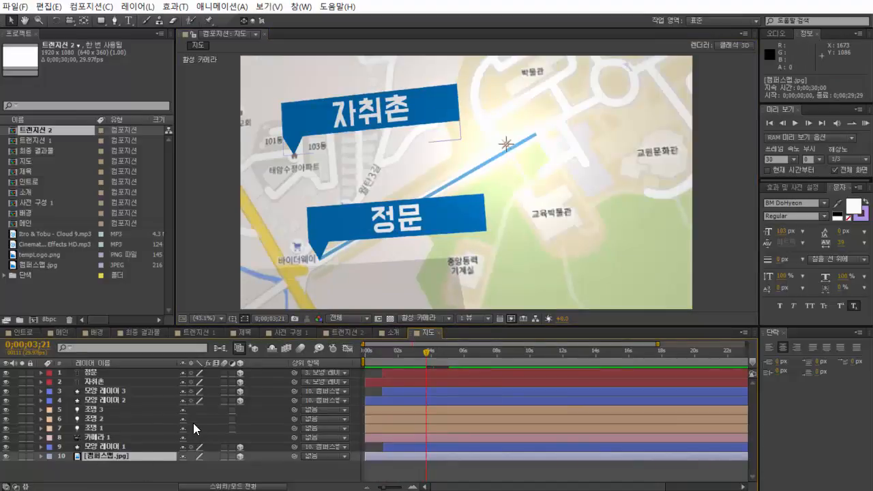
click(40, 455)
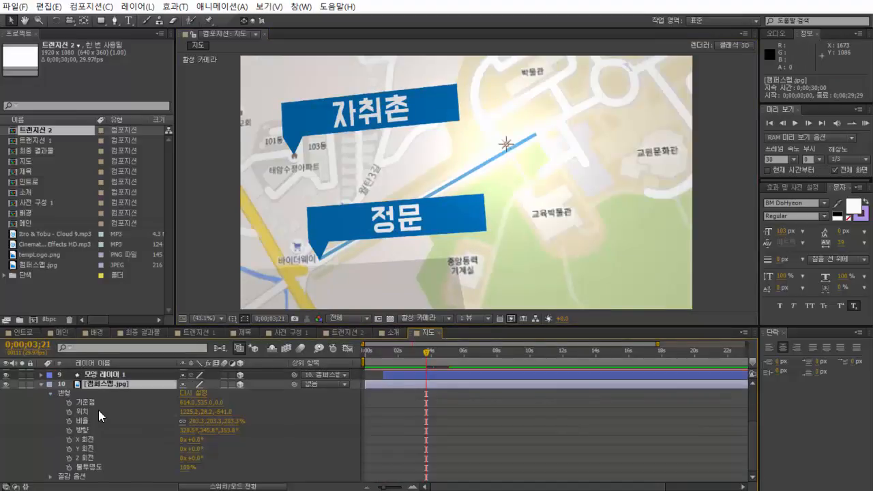
click(98, 411)
click(98, 420)
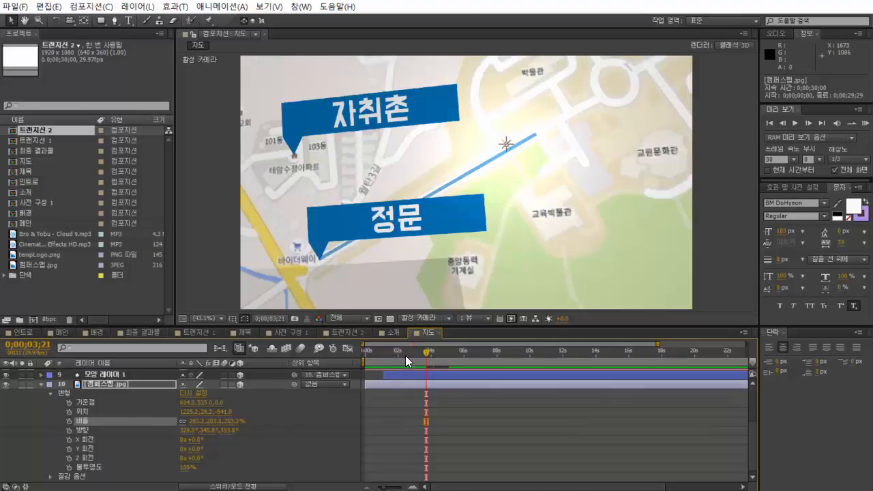
drag(405, 355, 383, 352)
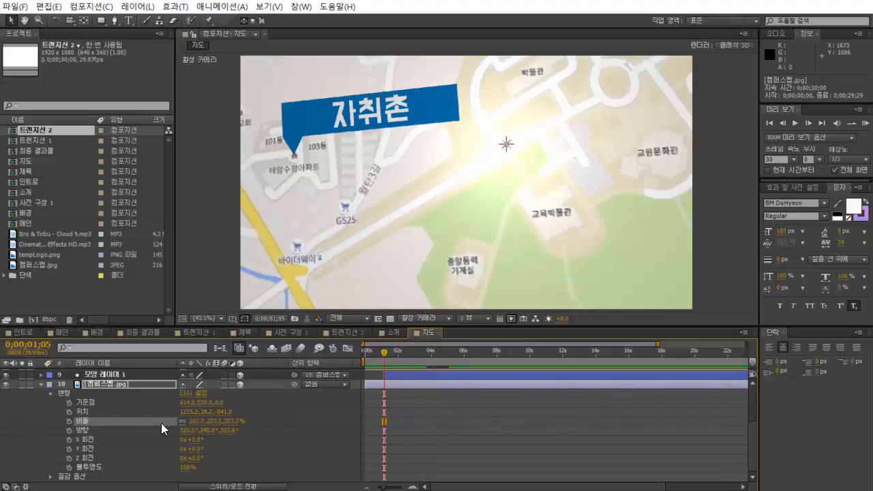
click(69, 412)
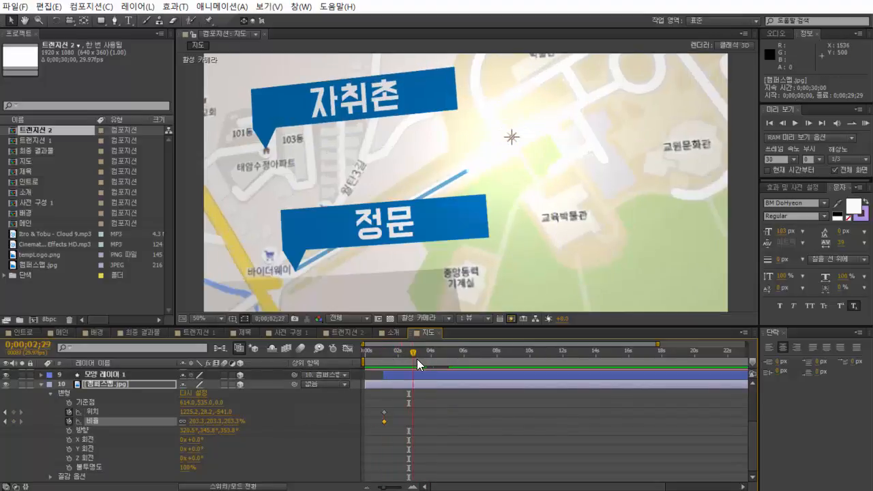
Add map scale keyframes of 219.3% at a little over 3 seconds and 207.3% at 0;00;05;07
mouse_move(417, 359)
mouse_down()
mouse_move(429, 355)
mouse_move(420, 353)
mouse_up()
drag(210, 426, 219, 422)
drag(421, 353, 451, 359)
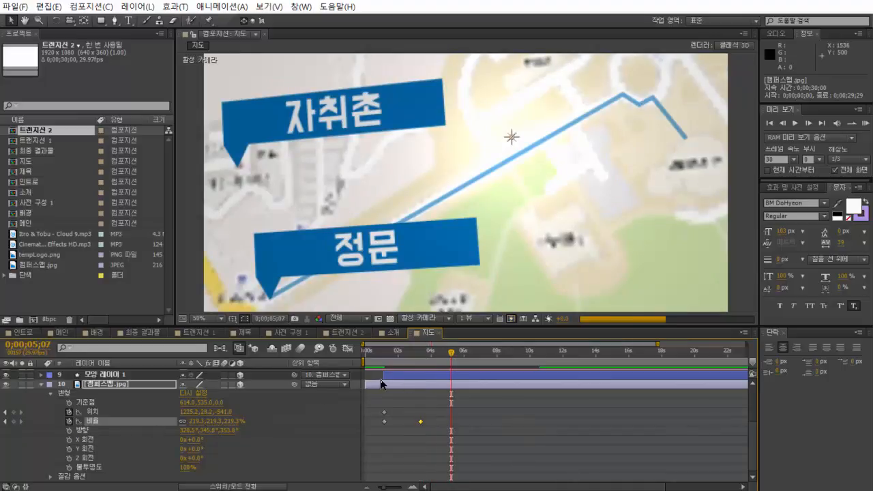
drag(229, 422, 219, 418)
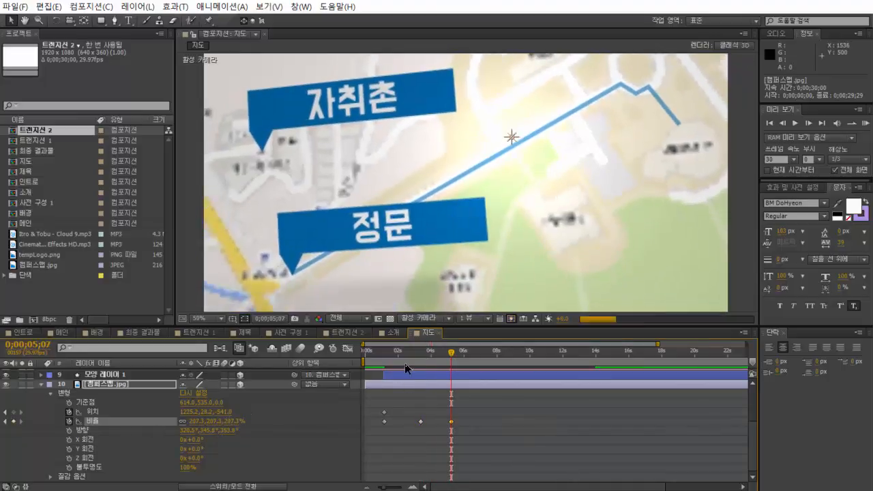
Keyframe the map's position at about 5 seconds to 1136.8, 76.2, -541.0, bringing the route's end nearer the frame centre
drag(429, 354, 451, 353)
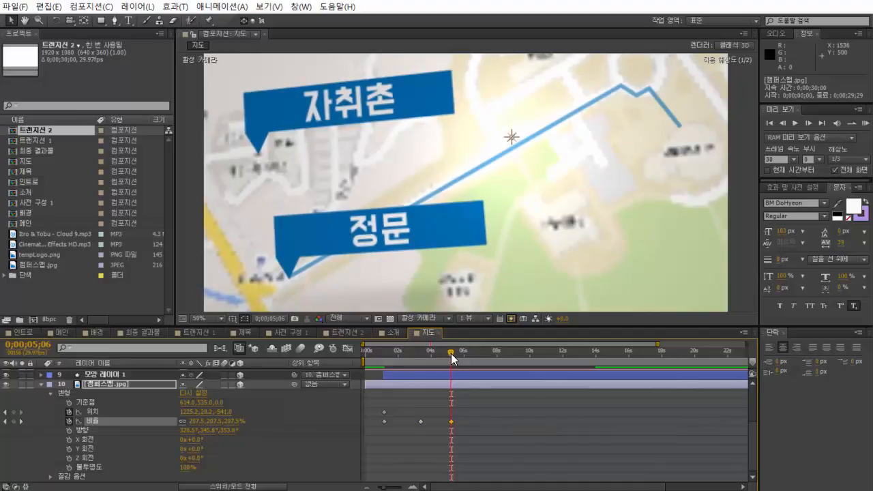
drag(654, 148, 622, 167)
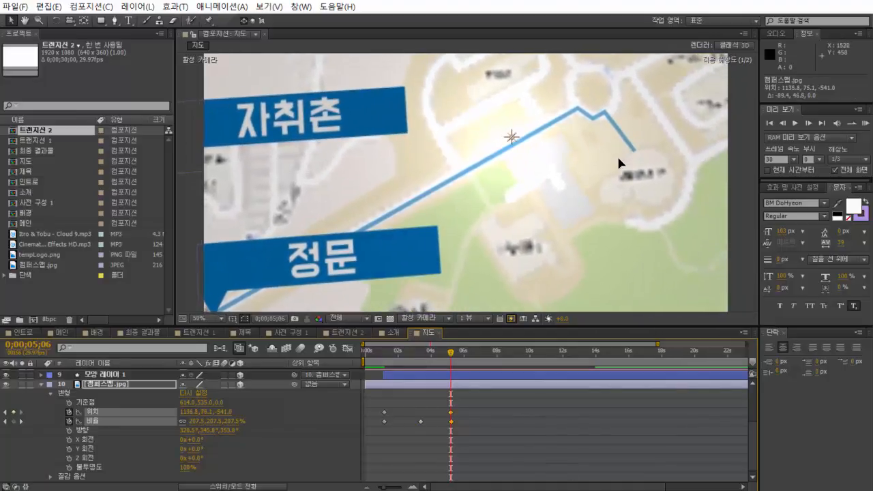
click(400, 353)
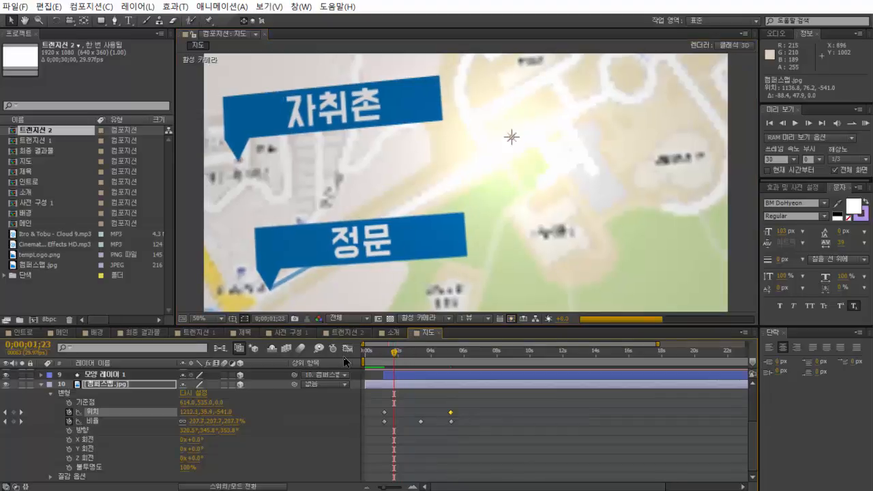
Keyframe the map's orientation (방향) from about one second, rotating it slightly to 320.8°, 345.7°, 353.8° at 0;00;05;07, and scrub through the motion
click(382, 349)
drag(383, 351, 449, 362)
click(69, 430)
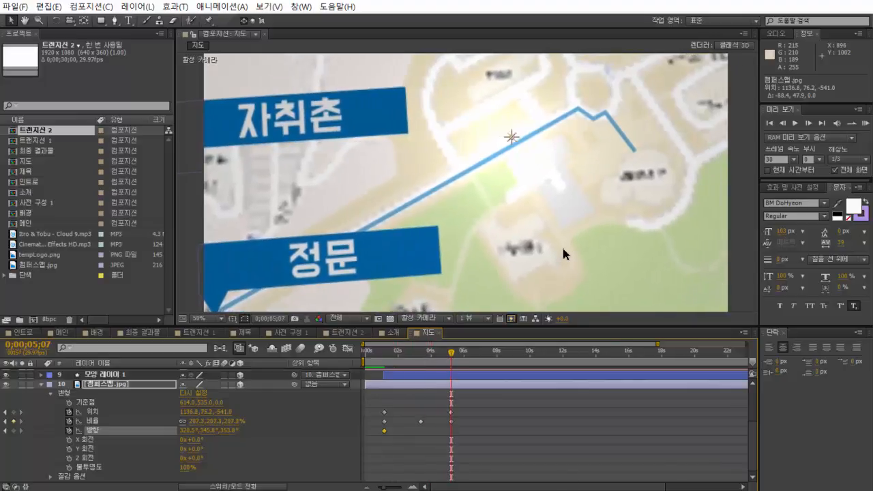
scroll(660, 221, down, 2)
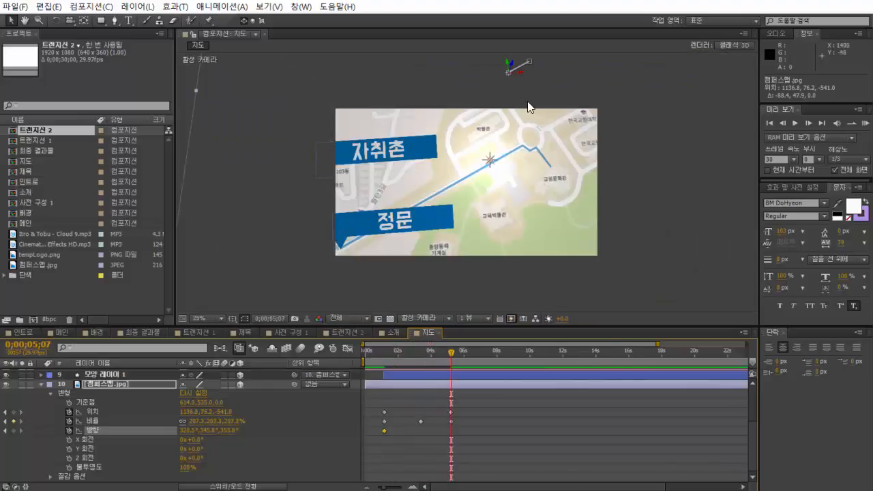
key(w)
drag(533, 101, 511, 72)
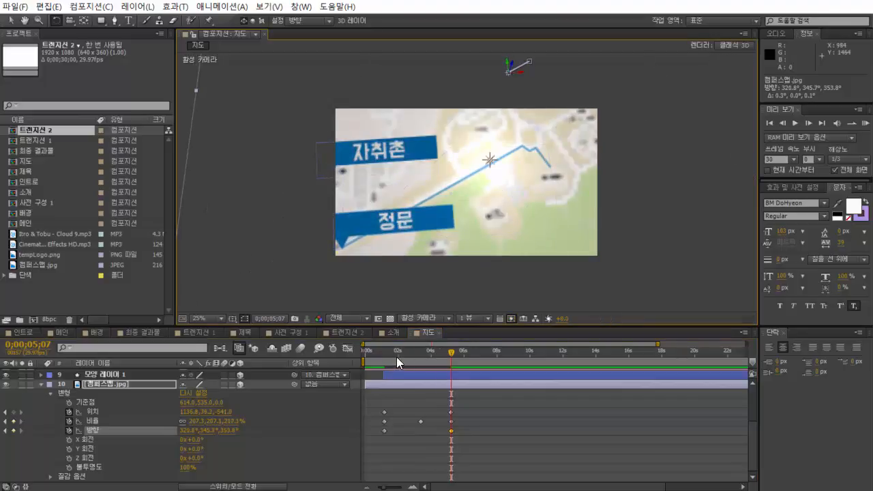
mouse_move(397, 357)
mouse_down()
mouse_move(383, 354)
mouse_move(461, 372)
mouse_up()
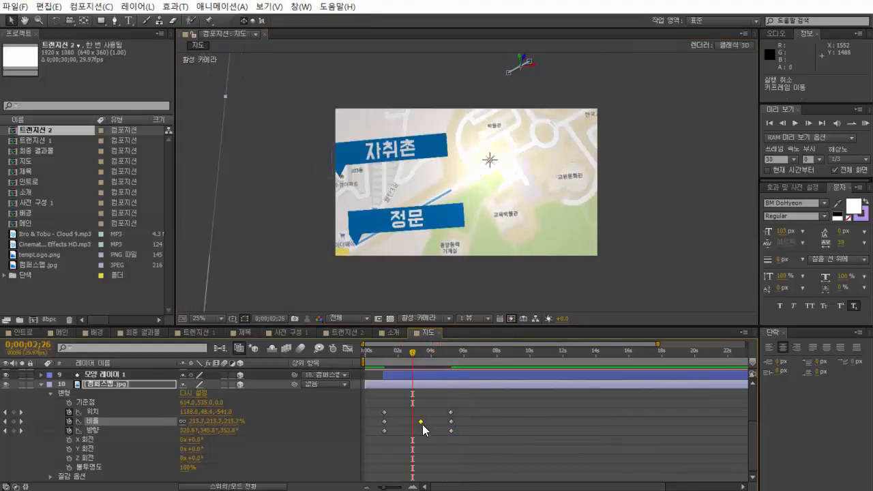
Set the map's middle scale keyframe to 200% and check the zoom between one and five seconds
drag(421, 422, 422, 424)
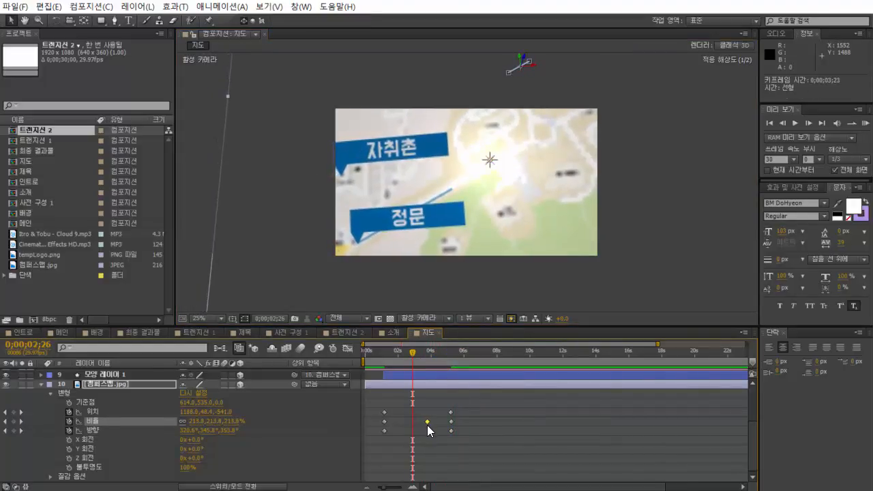
double_click(422, 422)
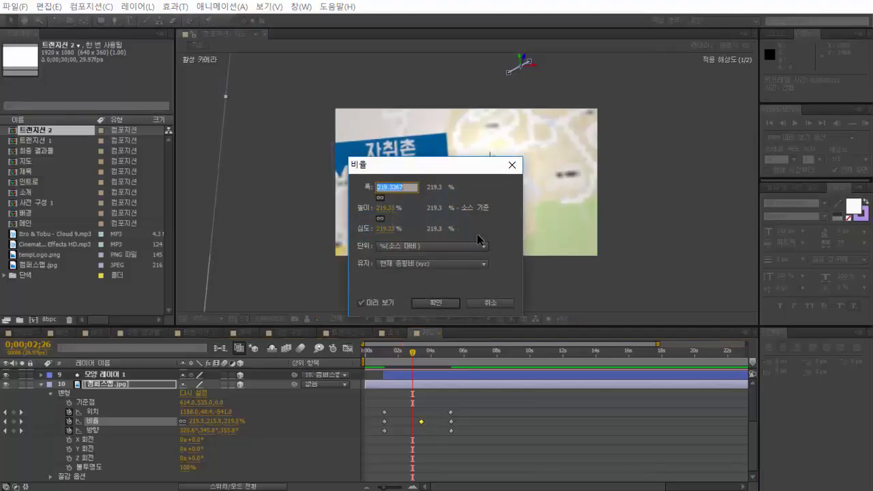
text(200)
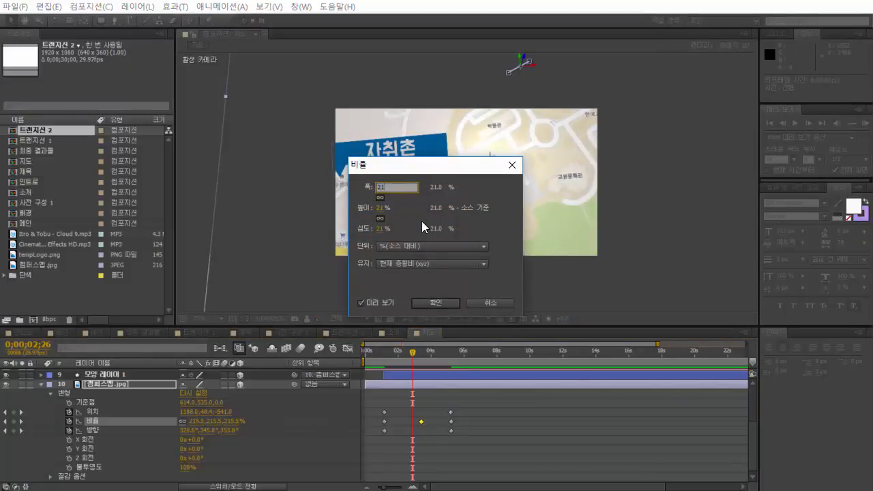
click(438, 305)
drag(386, 354, 449, 377)
Fit the composition view up to 100%, lower its resolution to 1/3, and scrub through the map animation
click(219, 319)
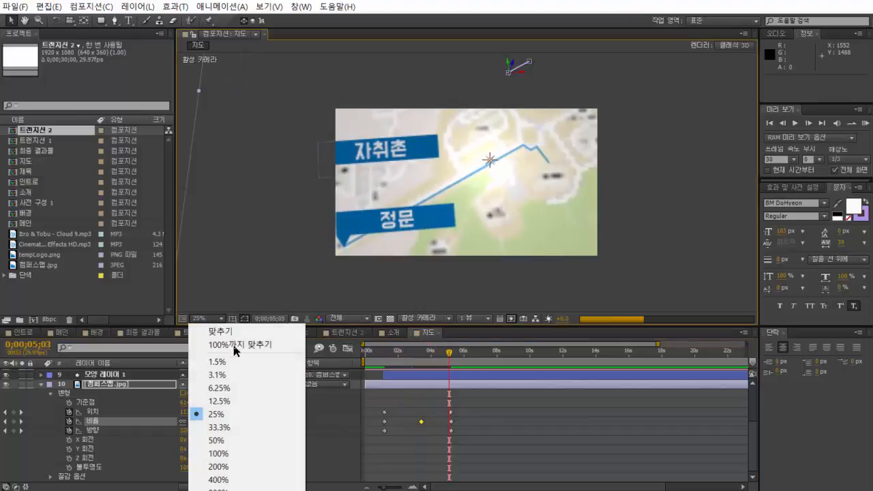
click(234, 346)
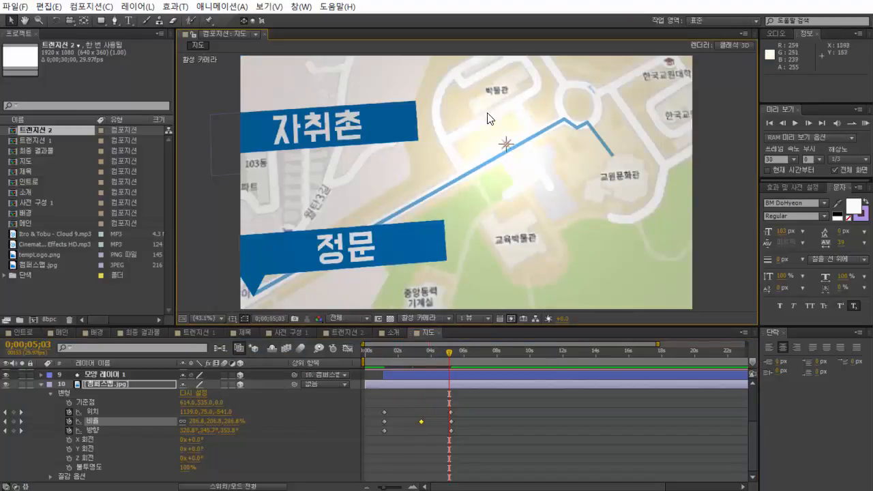
click(361, 318)
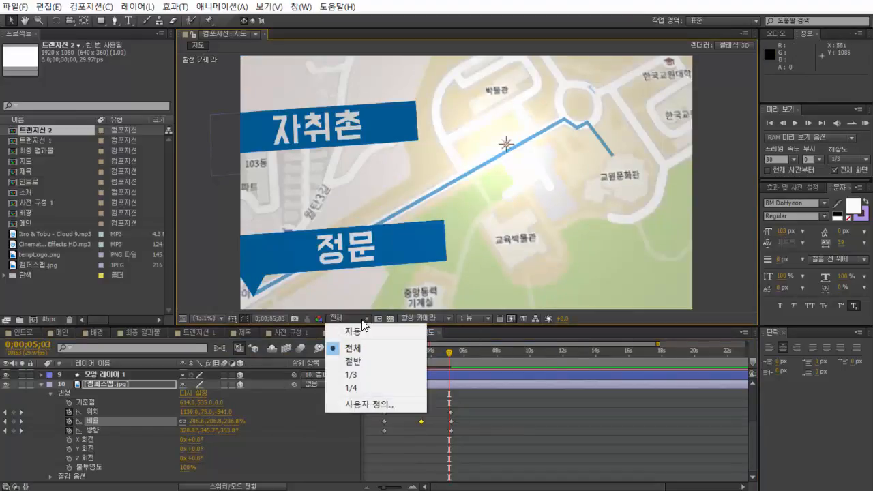
click(364, 376)
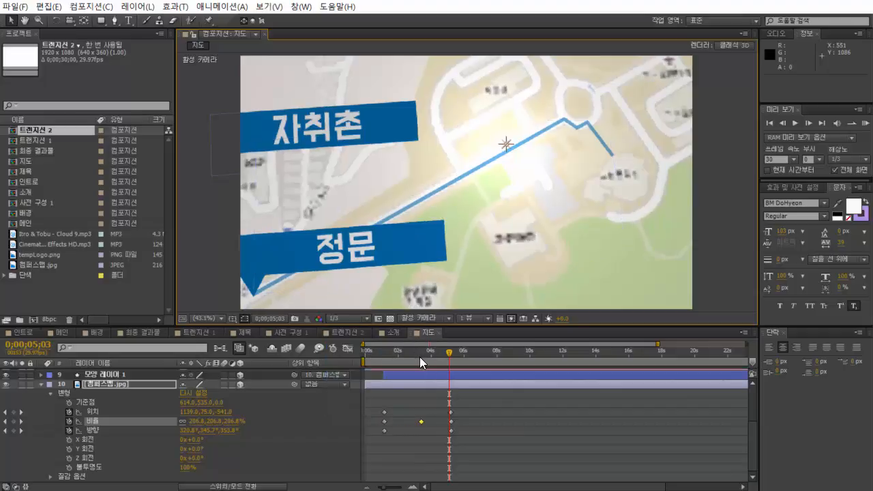
drag(418, 351, 457, 377)
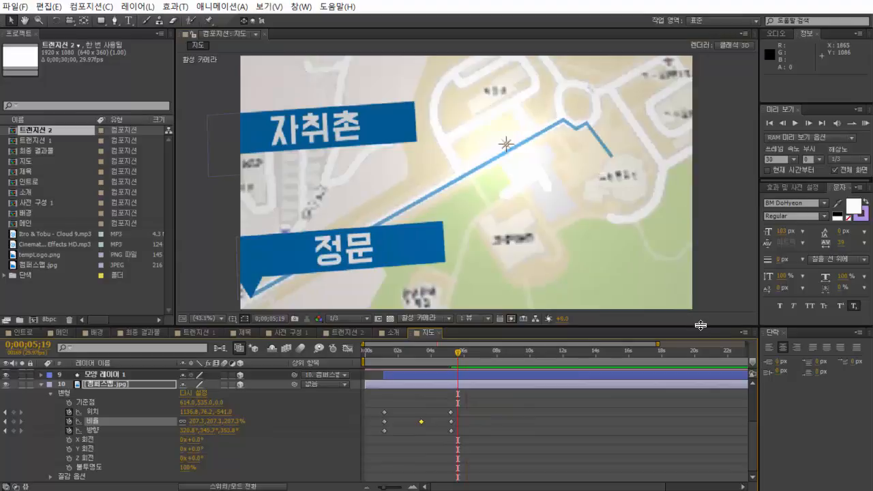
Parent the 조명 2 light to 카메라 1 and set its position to 0, 0, 0
click(41, 385)
click(118, 420)
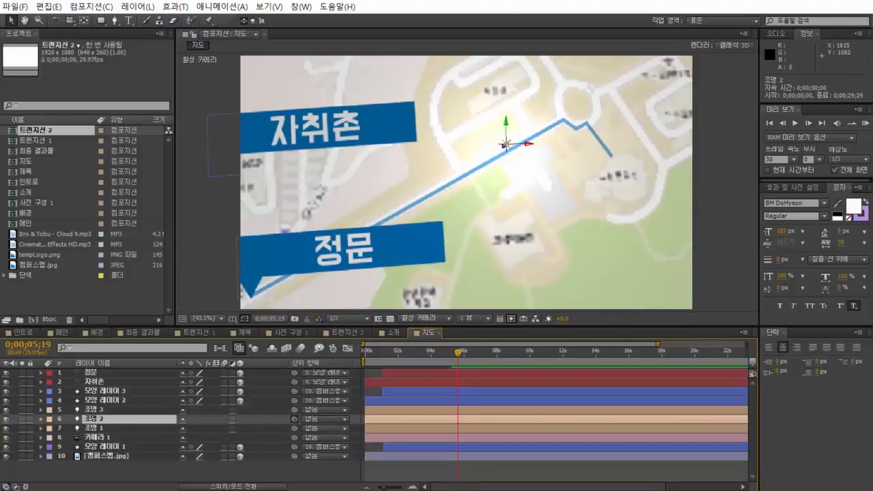
drag(294, 419, 120, 437)
key(p)
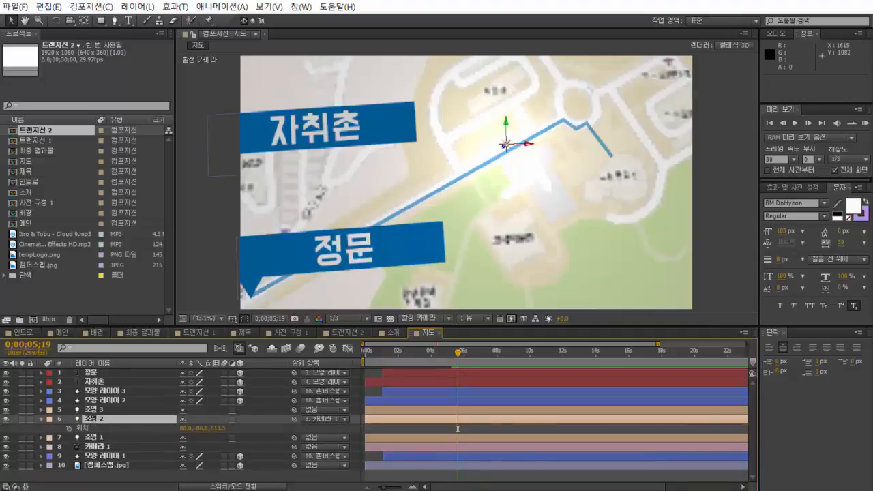
click(192, 428)
text(-)
text(0)
key(Tab)
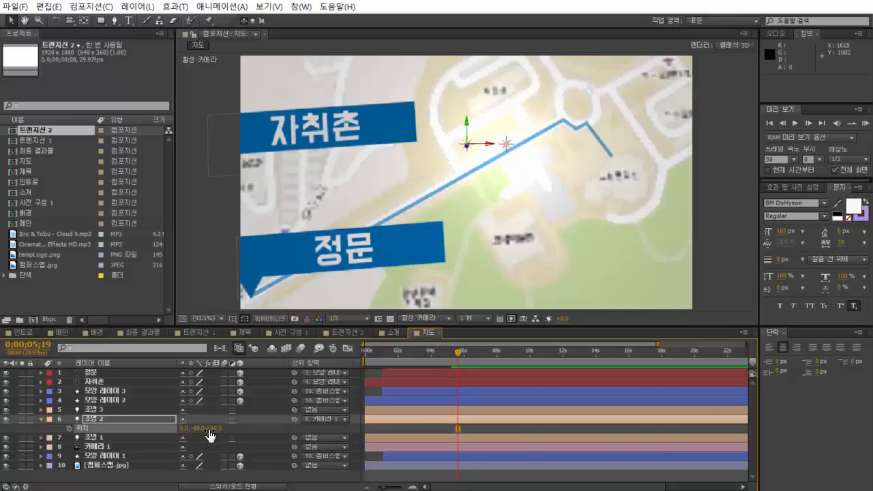
text(0)
key(Tab)
text(0)
key(Return)
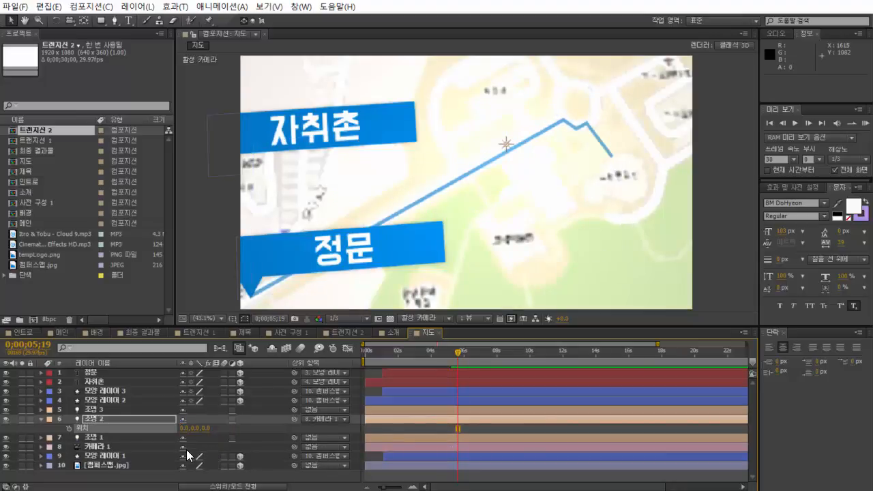
Parent the 조명 3 light to the 캠퍼스맵.jpg layer and set its position to 0, 0, 0
click(116, 411)
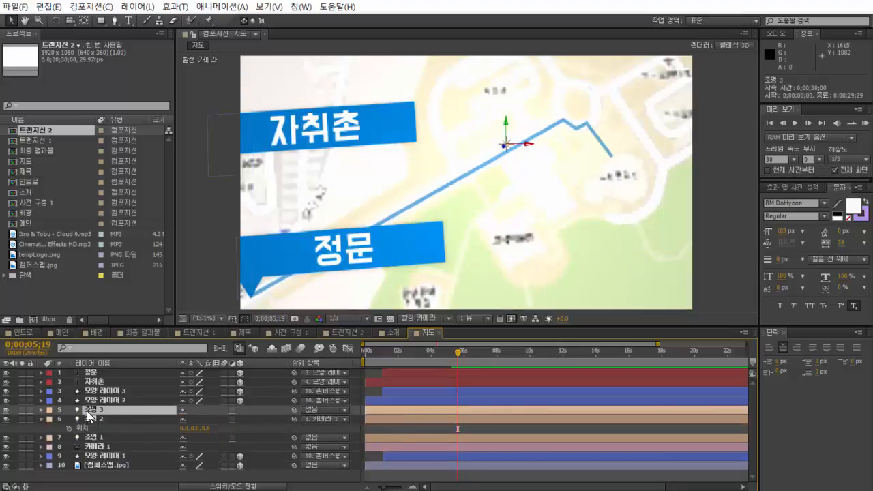
drag(293, 412, 136, 465)
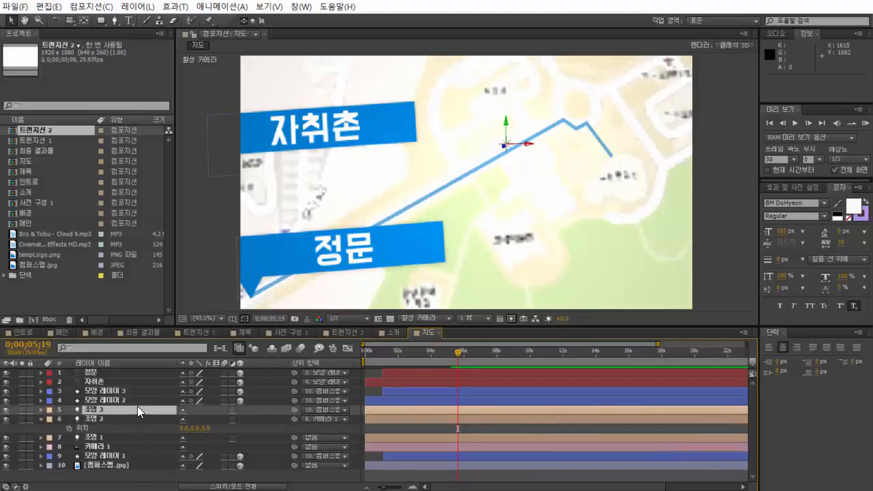
key(p)
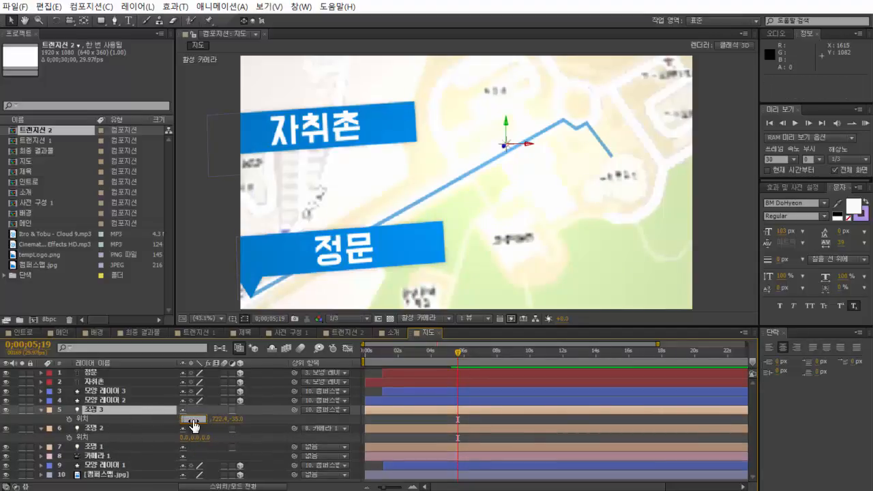
text(0)
key(Return)
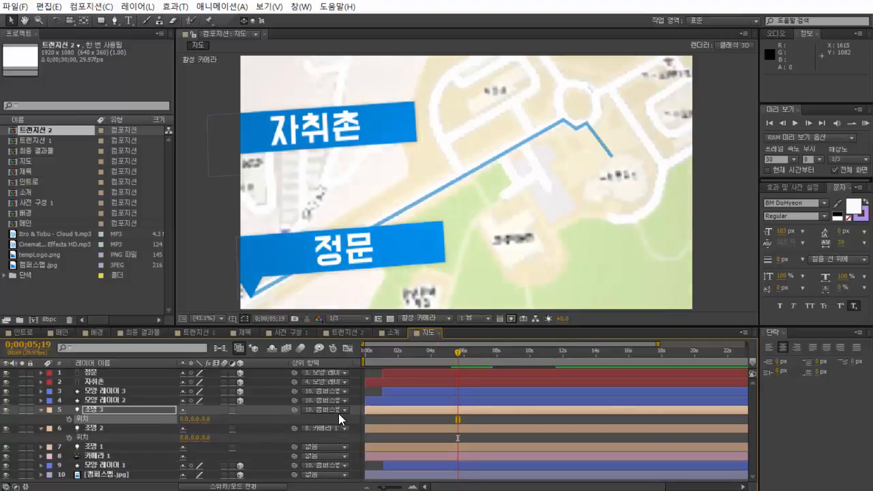
Fit the composition view again and preview the map sequence from the start with the repositioned lights
click(600, 251)
scroll(600, 251, up, 1)
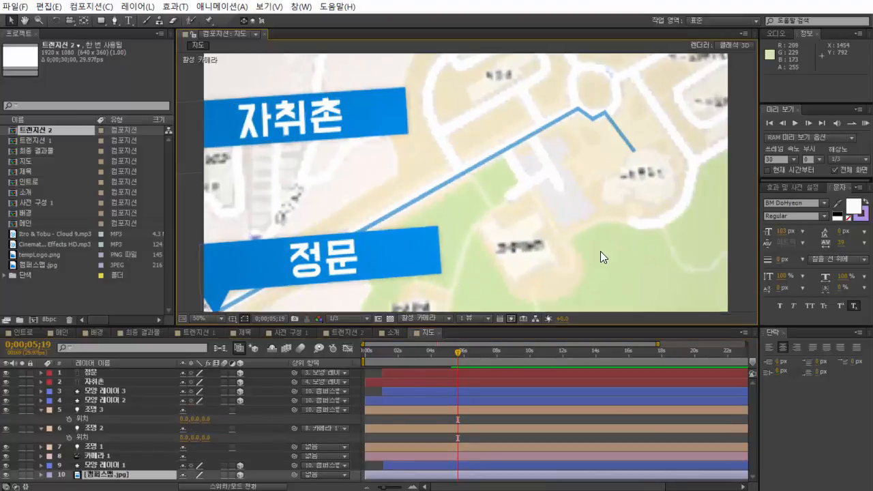
drag(407, 357, 461, 360)
click(208, 318)
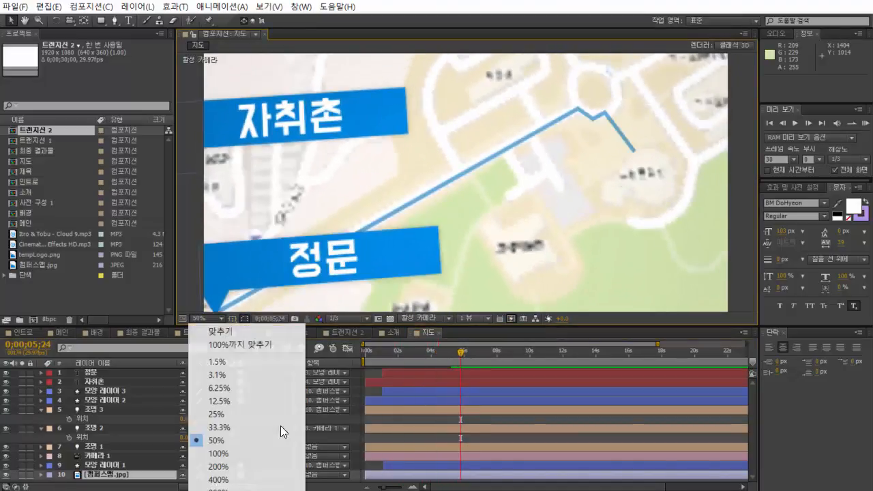
click(243, 344)
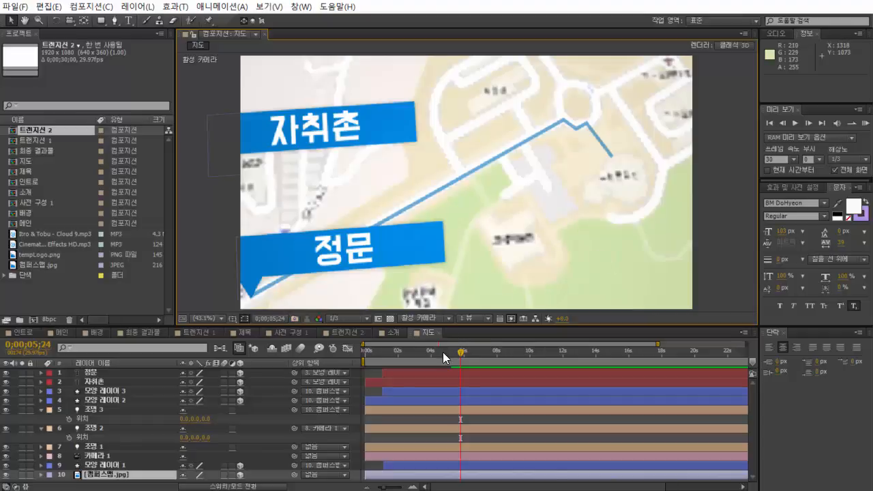
mouse_move(443, 352)
mouse_down()
mouse_move(347, 351)
mouse_move(446, 357)
mouse_up()
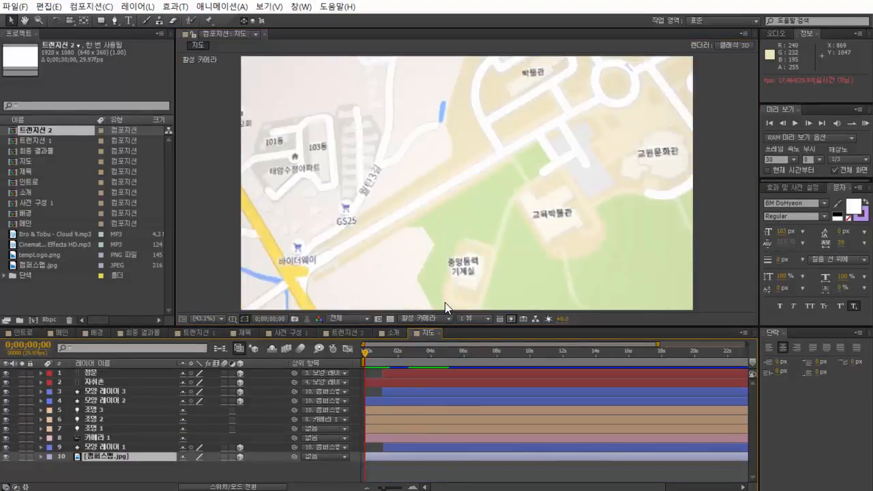
key(space)
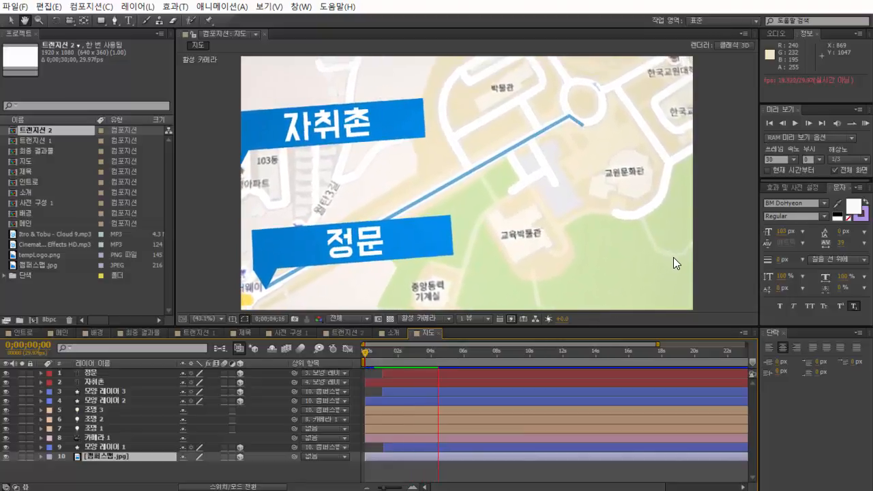
Keyframe the 캠퍼스맵.jpg layer's position at 0;00;08;28 by shifting the map to 907.4, 119.0, -541.0
key(space)
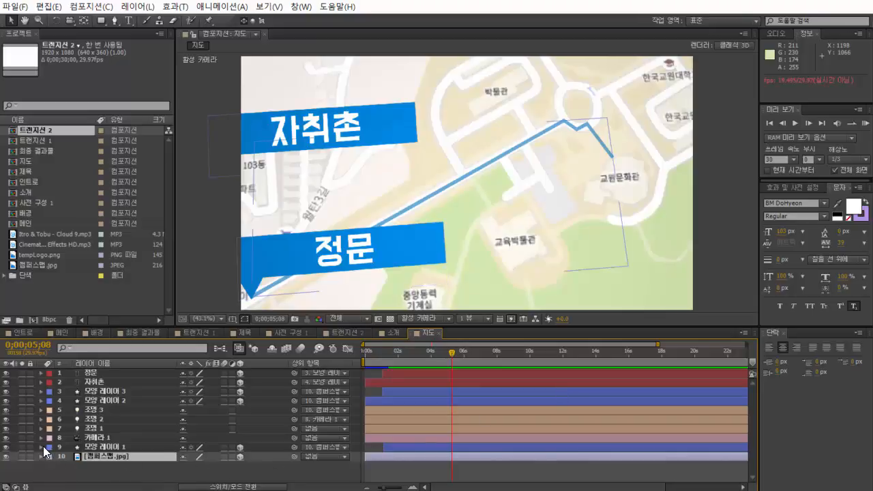
key(comma)
key(comma)
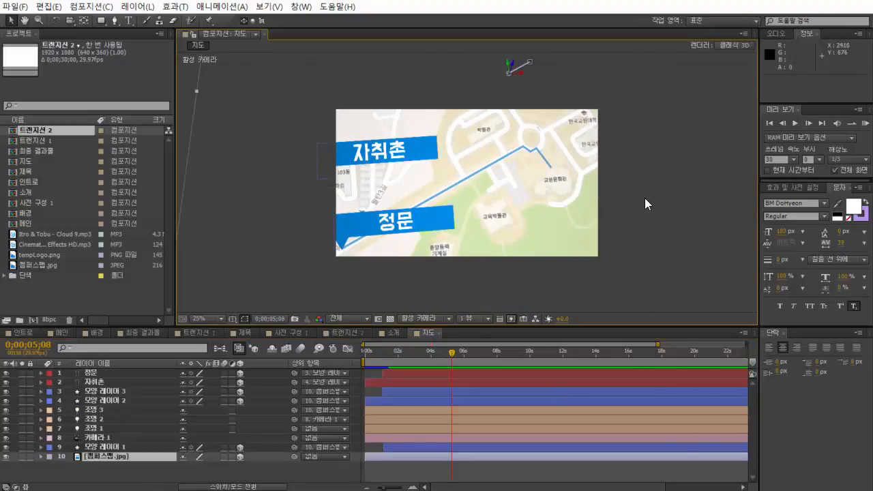
click(41, 456)
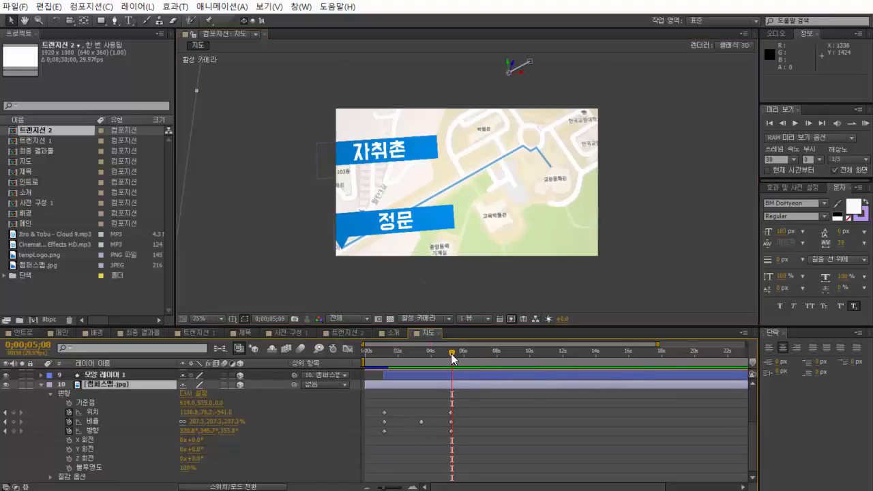
drag(451, 353, 472, 358)
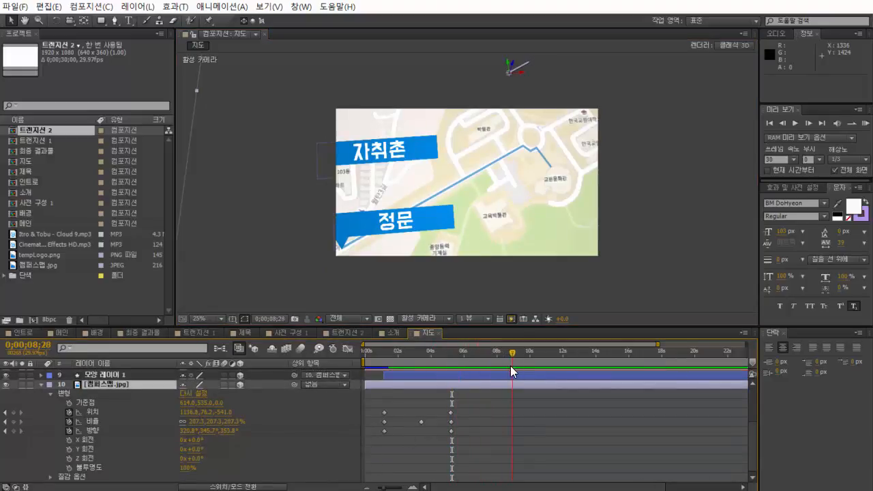
drag(578, 184, 530, 189)
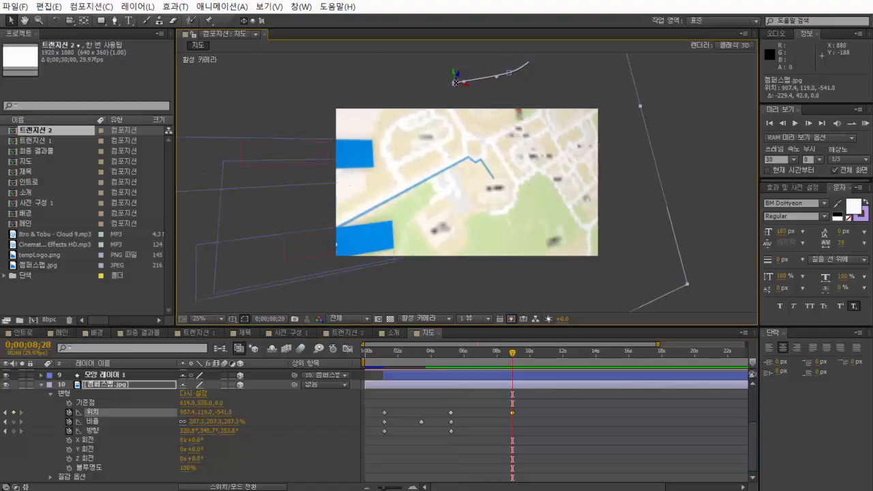
Rotate and shift the map at 0;00;08;28 to bring the 한국교원대학교 area into frame, with orientation about 331° in X and 19° in Y
key(w)
drag(455, 82, 455, 88)
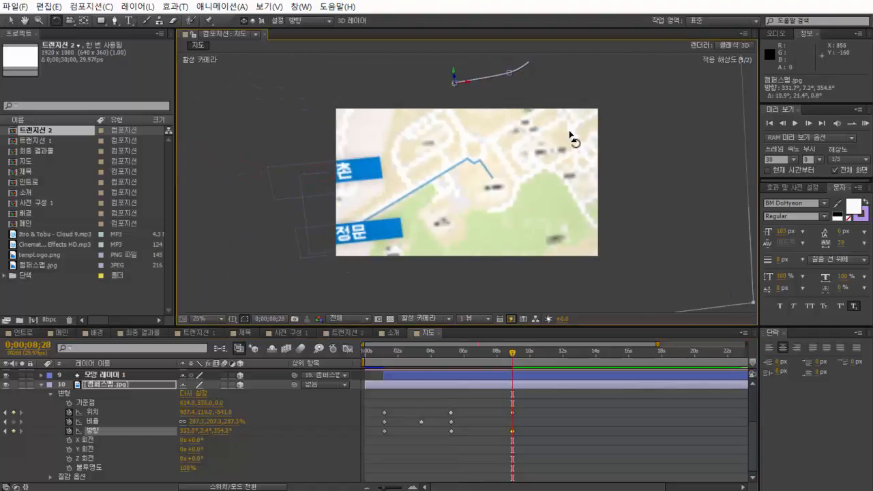
click(11, 20)
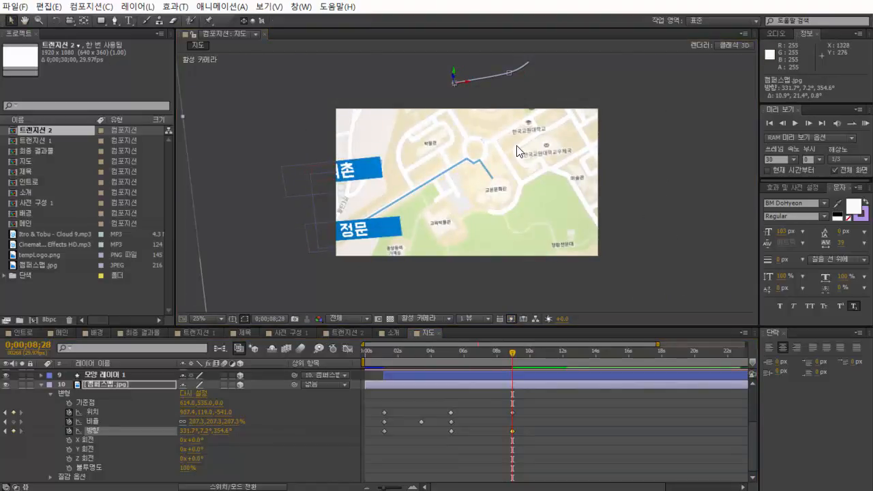
drag(516, 150, 411, 116)
key(w)
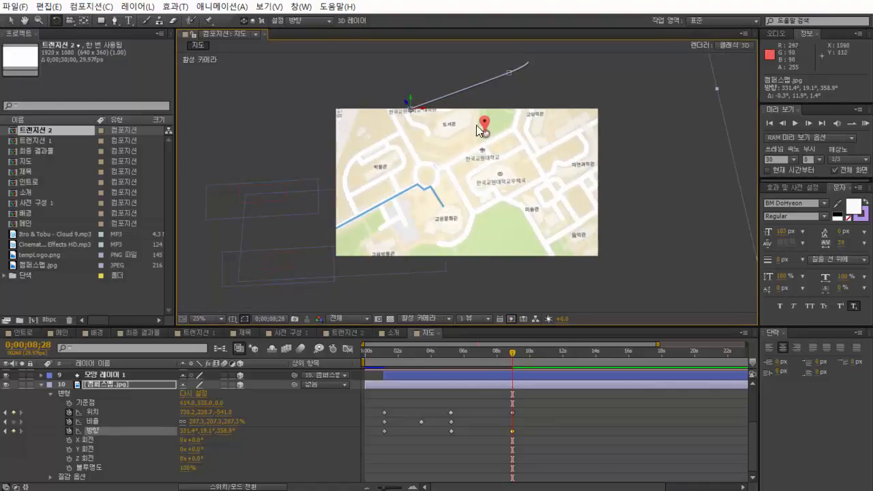
Draw a second Pen path in 모양 레이어 1 from the roundabout along the road past 한국교원대학교 to the junction near 교양학관
key(g)
click(468, 375)
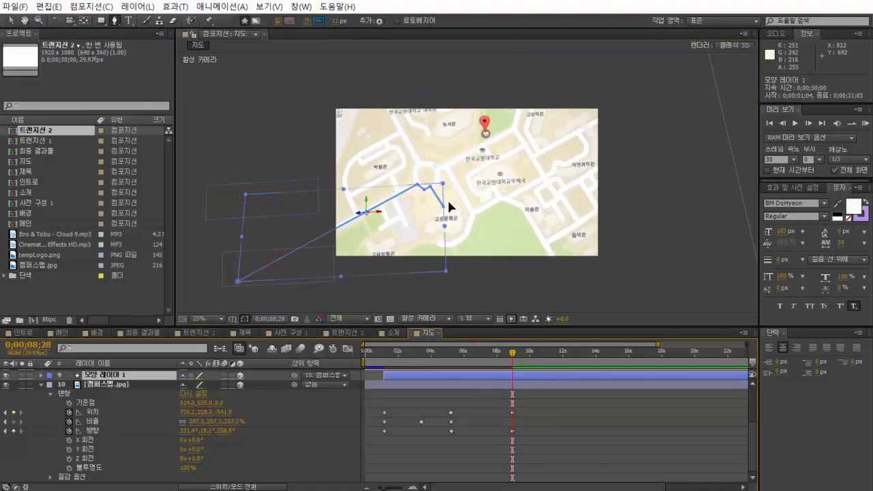
click(444, 195)
key(ctrl+z)
click(438, 171)
click(455, 159)
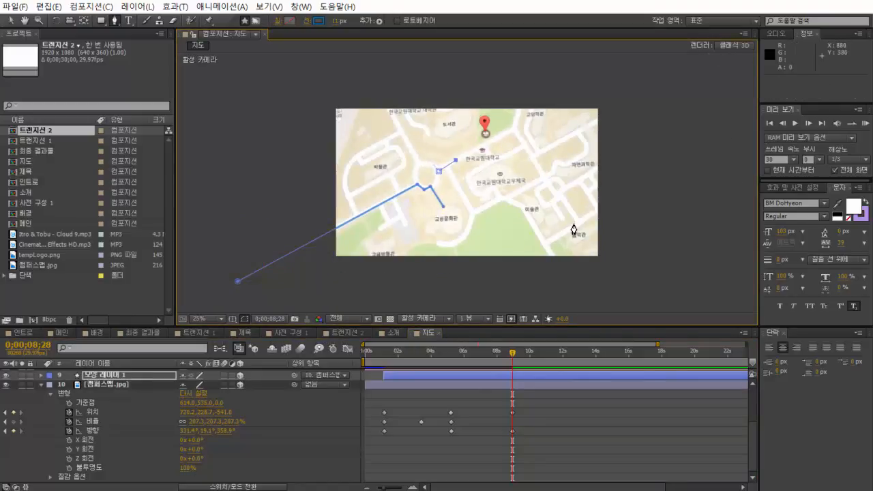
scroll(461, 167, up, 2)
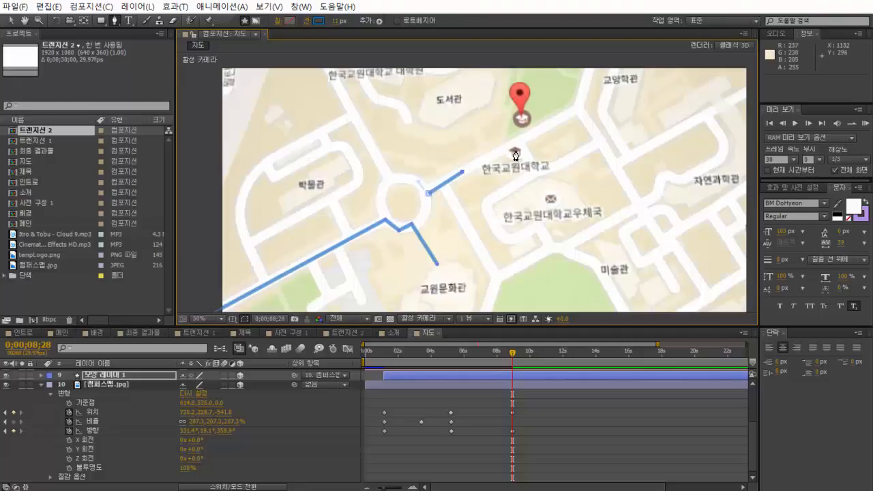
click(578, 108)
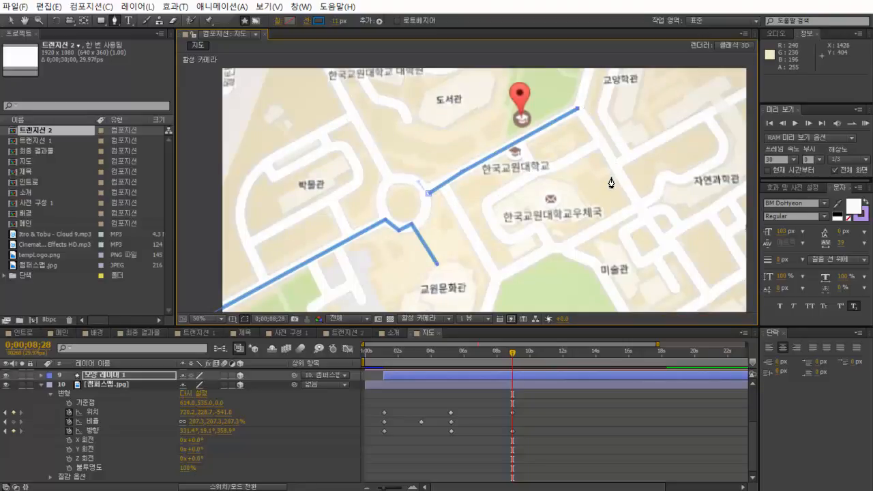
Add Trim Paths inside the 모양 2 group of 모양 레이어 1 and set its End to 0%
click(41, 376)
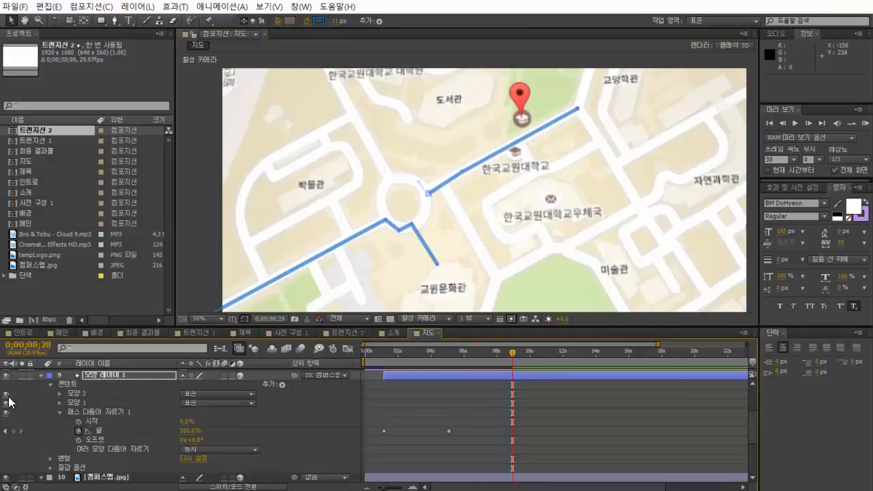
click(76, 393)
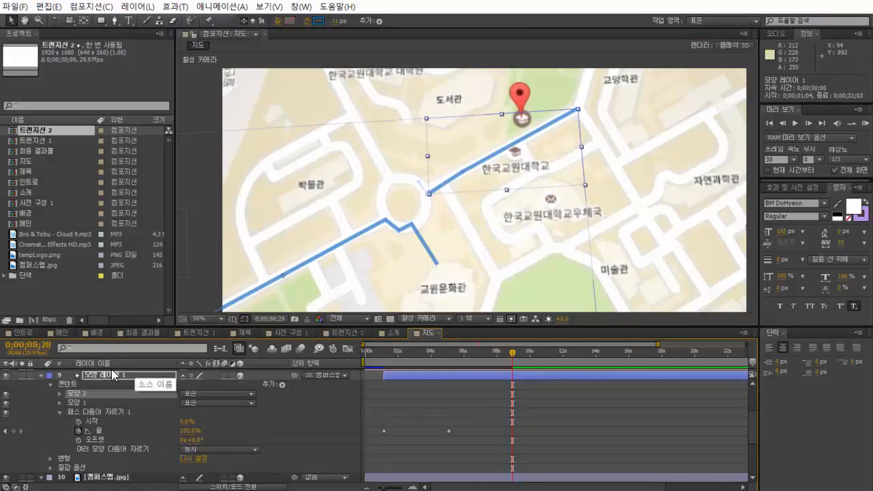
click(60, 393)
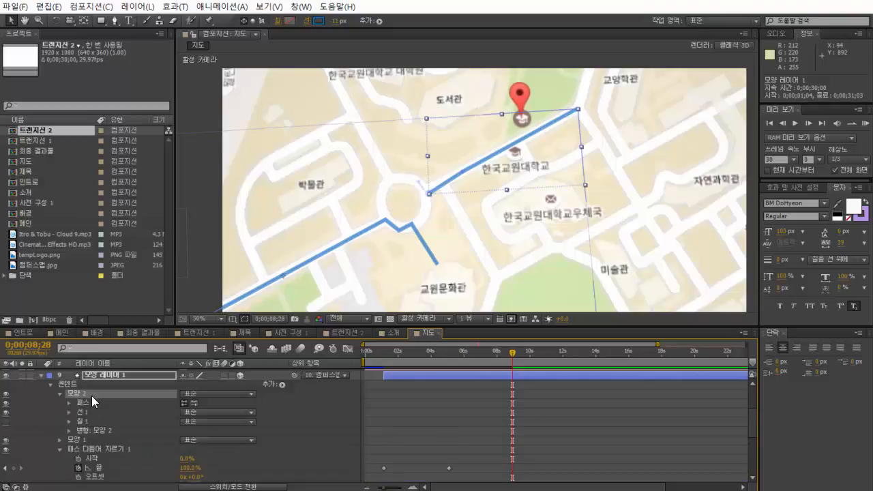
click(379, 21)
key(Return)
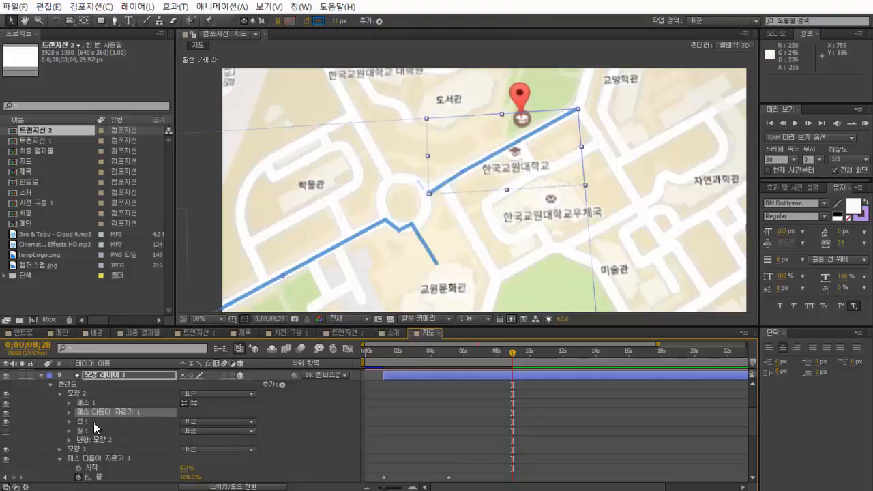
click(69, 412)
mouse_move(190, 437)
mouse_down()
mouse_move(176, 436)
mouse_move(233, 437)
mouse_move(159, 430)
mouse_up()
Keyframe the 모양 2 Trim Paths End at 0% on 0;00;05;03 and at 100% on 0;00;08;26
scroll(432, 423, down, 1)
scroll(436, 419, down, 1)
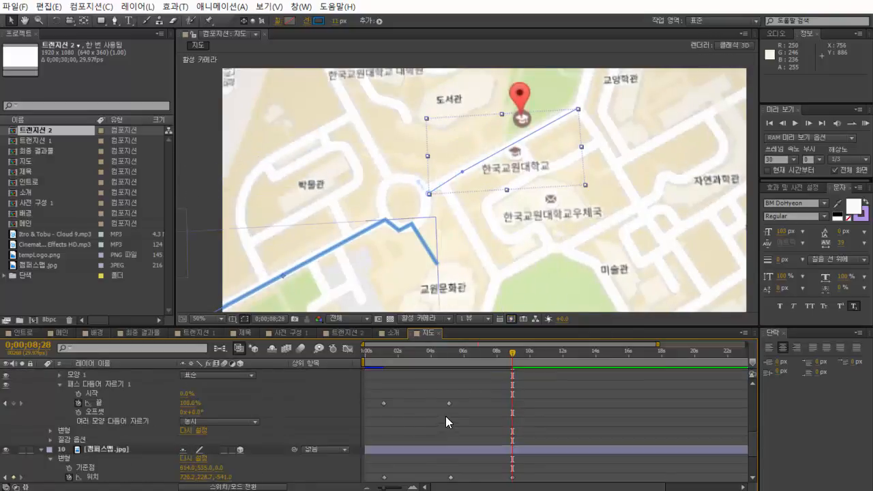
key(j)
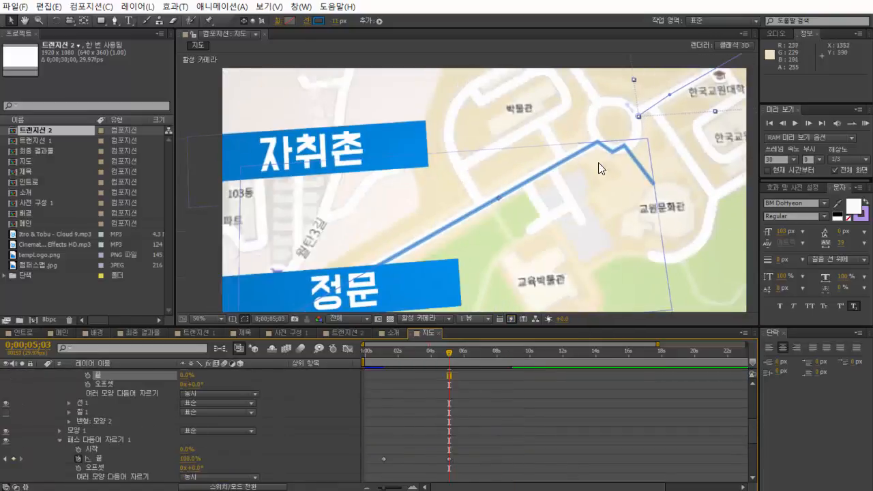
scroll(153, 436, up, 2)
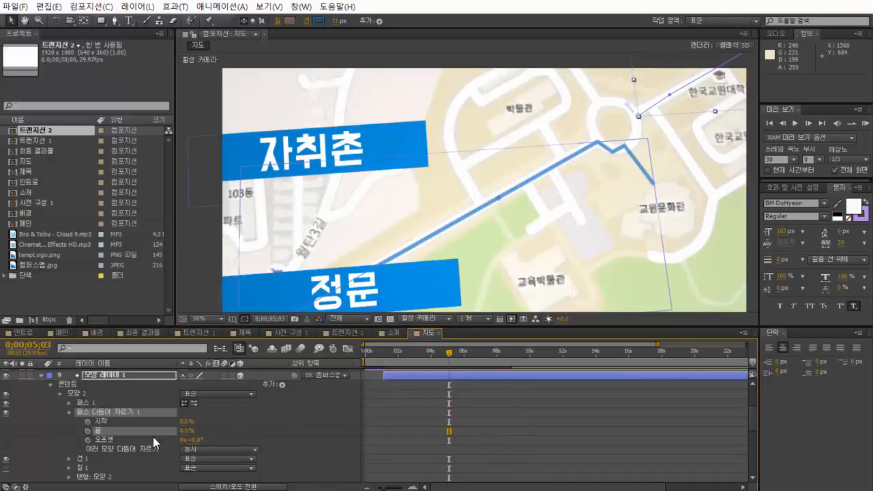
click(88, 430)
drag(451, 350, 511, 359)
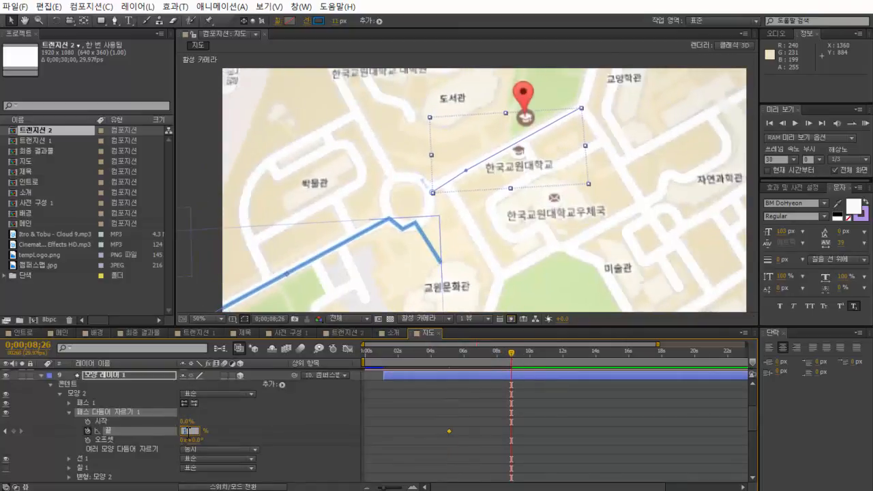
text(100)
key(Return)
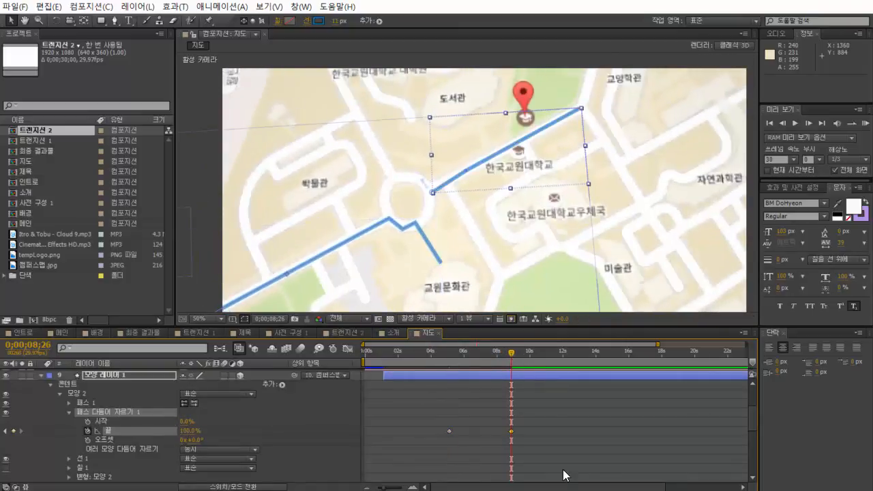
Scrub to 0;00;08;28, lower the composition view resolution to 1/3, and preview the map animation from the start
drag(425, 352, 511, 371)
scroll(629, 151, down, 1)
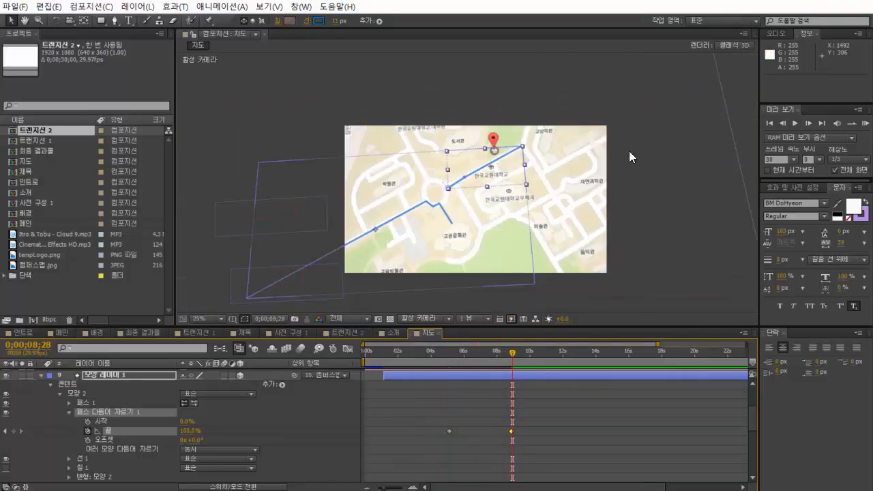
scroll(629, 151, up, 1)
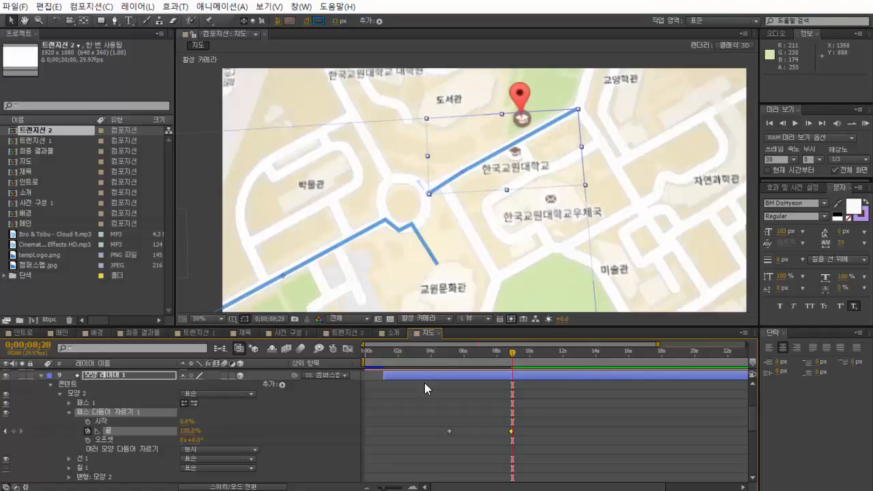
click(347, 317)
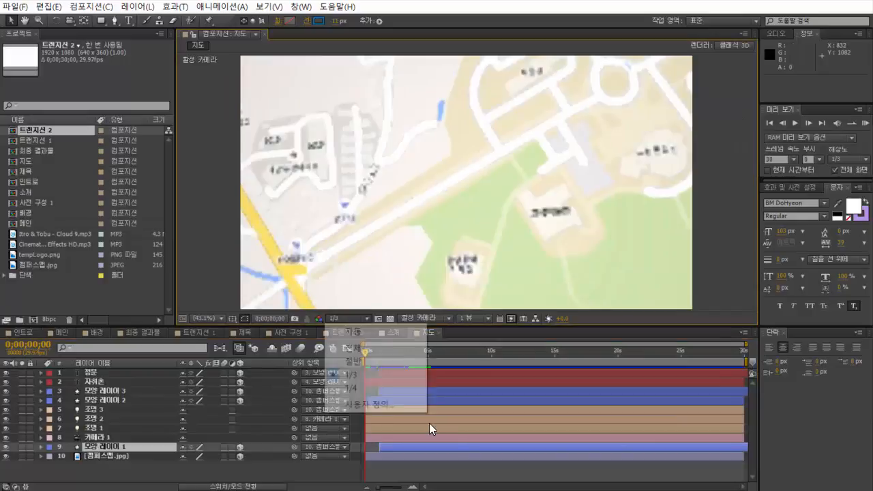
click(368, 374)
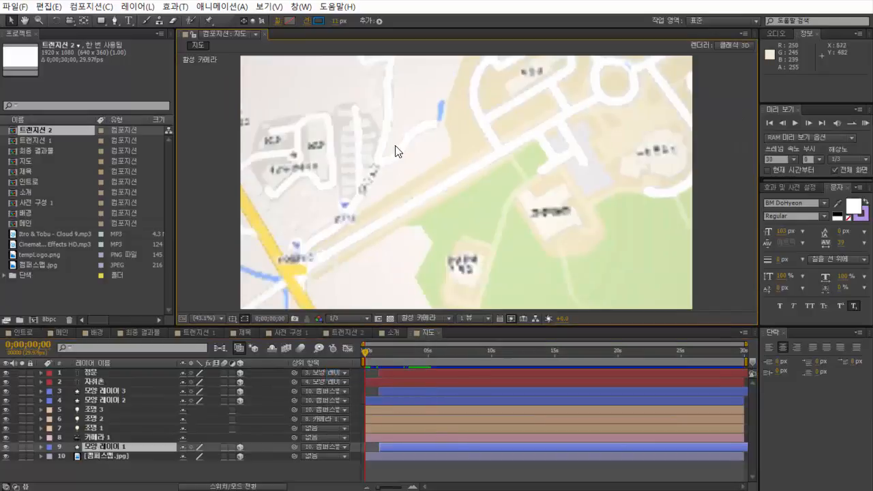
key(space)
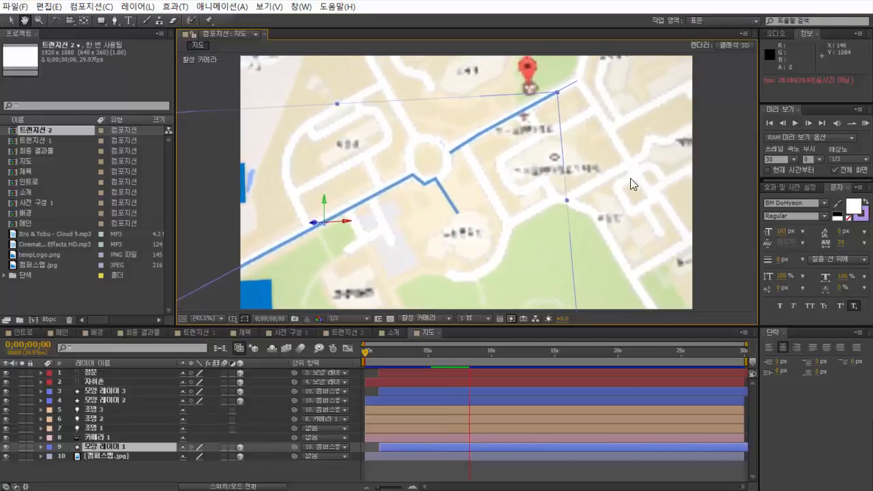
key(space)
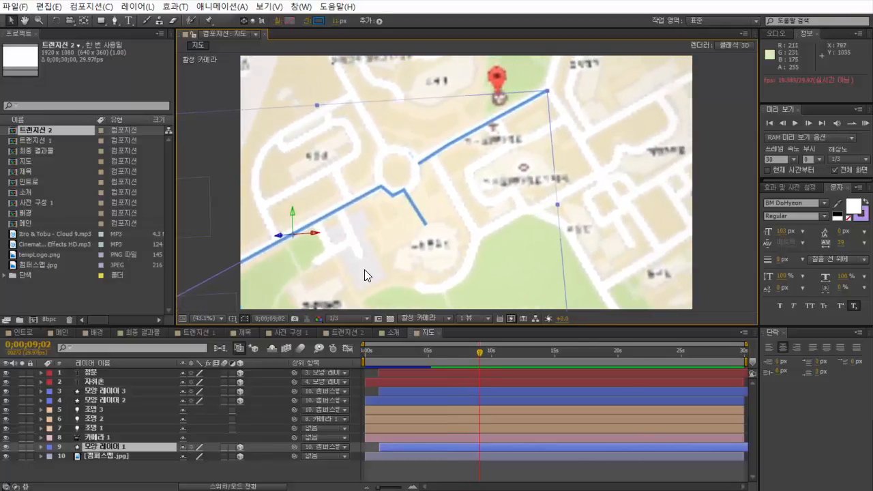
Select the 모양 레이어 1 route layer and preview the map sequence from the start at full resolution
click(112, 457)
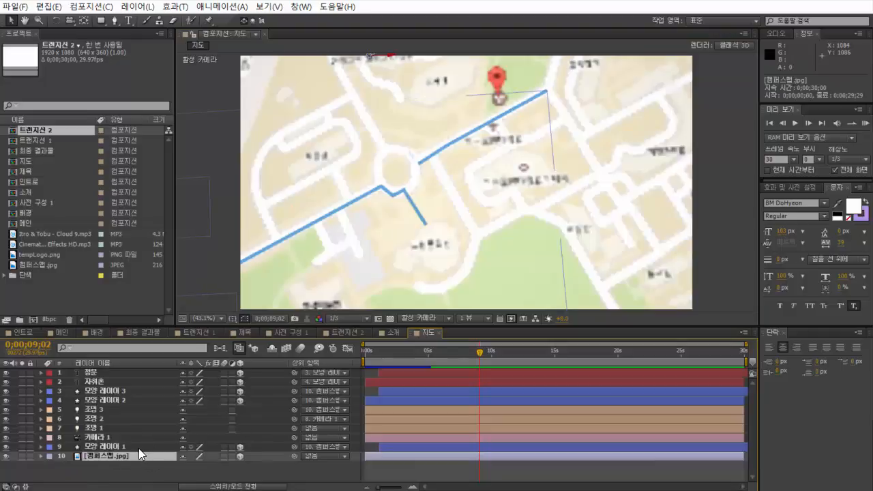
click(131, 447)
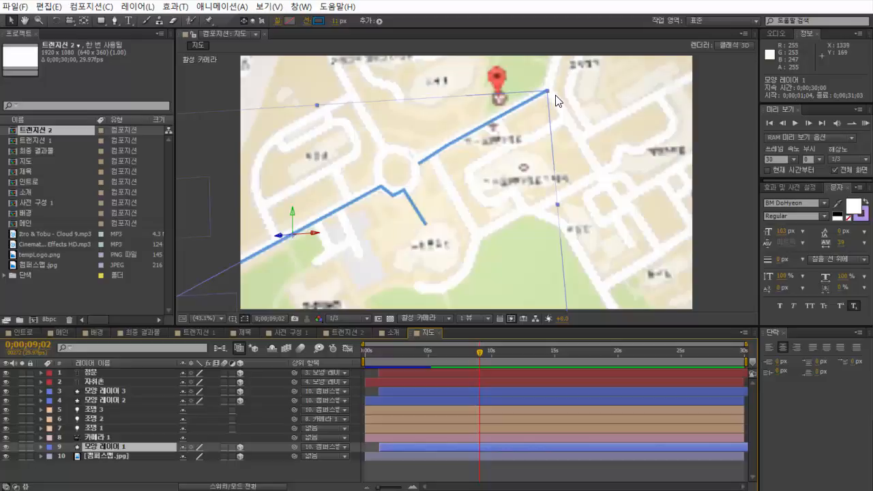
key(space)
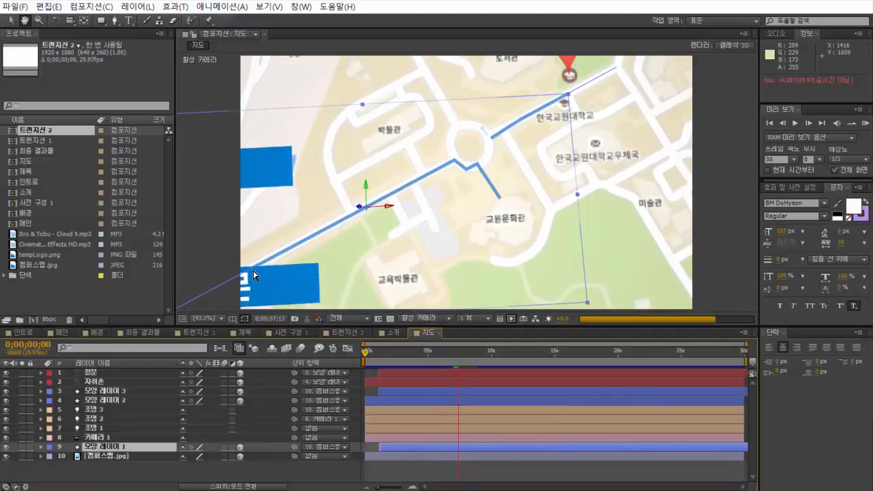
key(space)
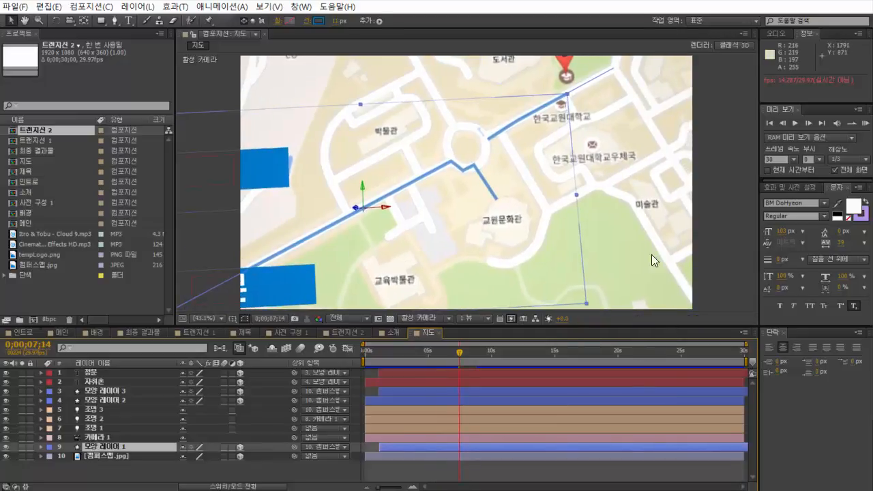